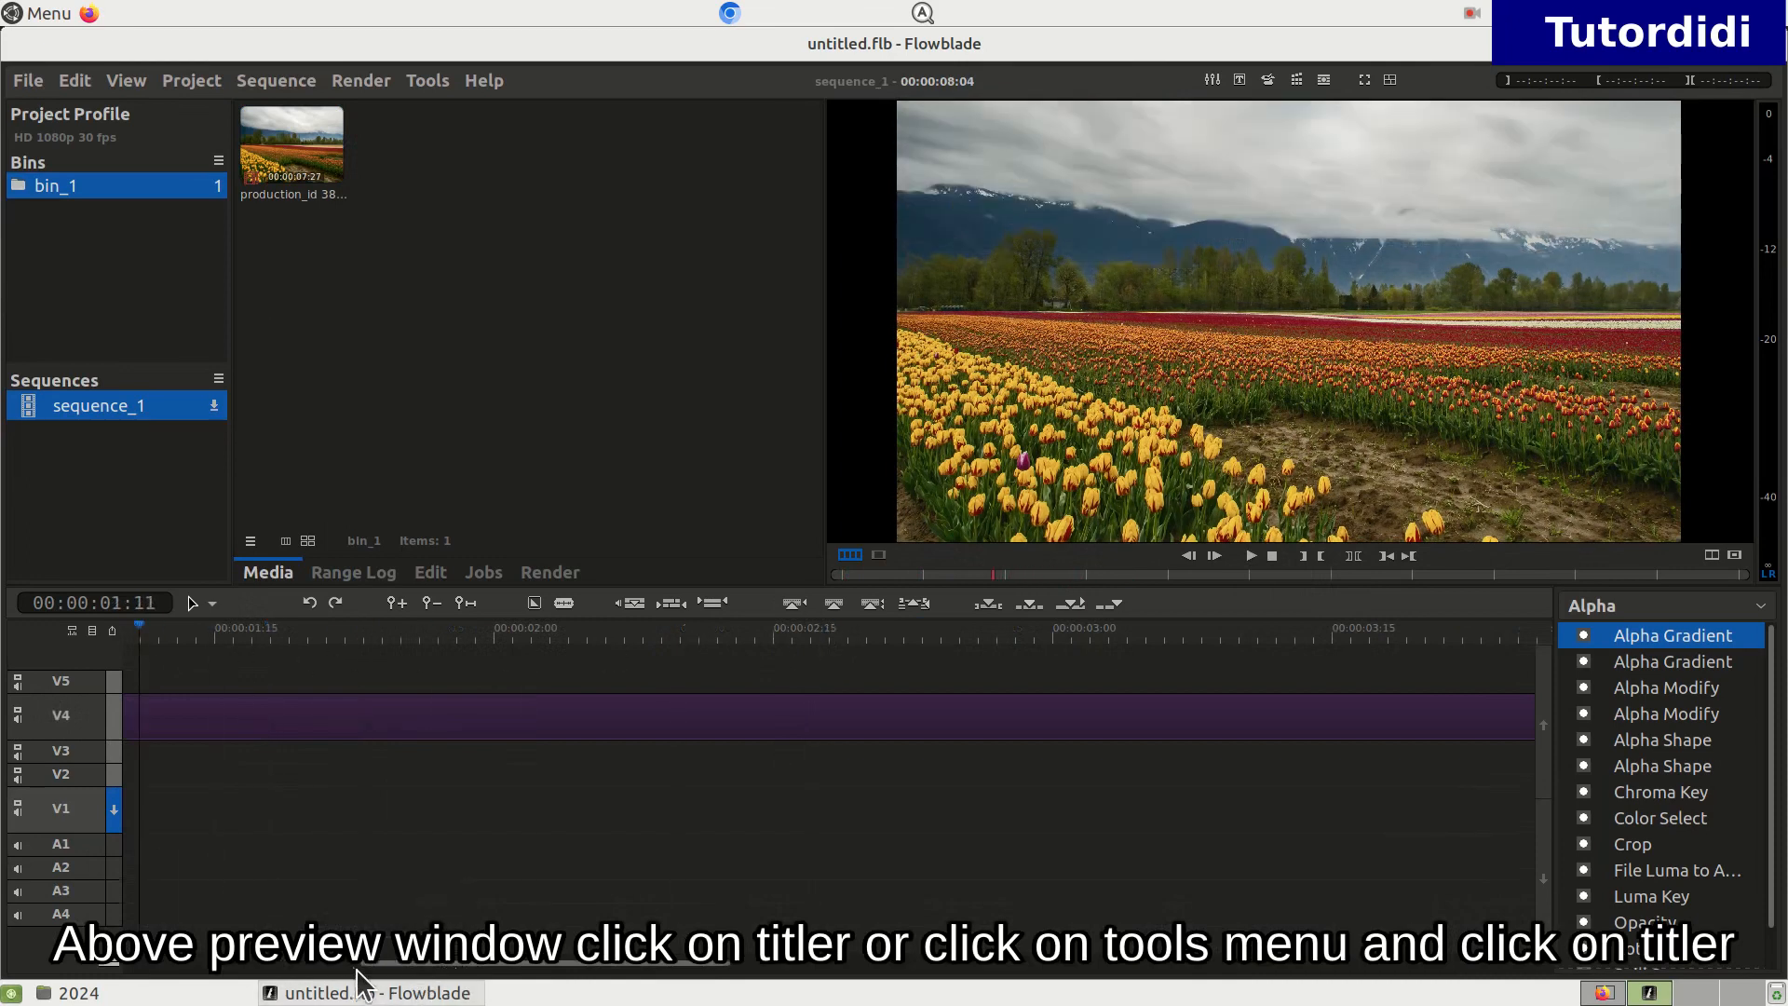
# Step: Create a title reading "Tutordidi" in the Titler and place it at about X 765, Y 125
pyautogui.moveTo(424, 969); pyautogui.dragTo(194, 961)
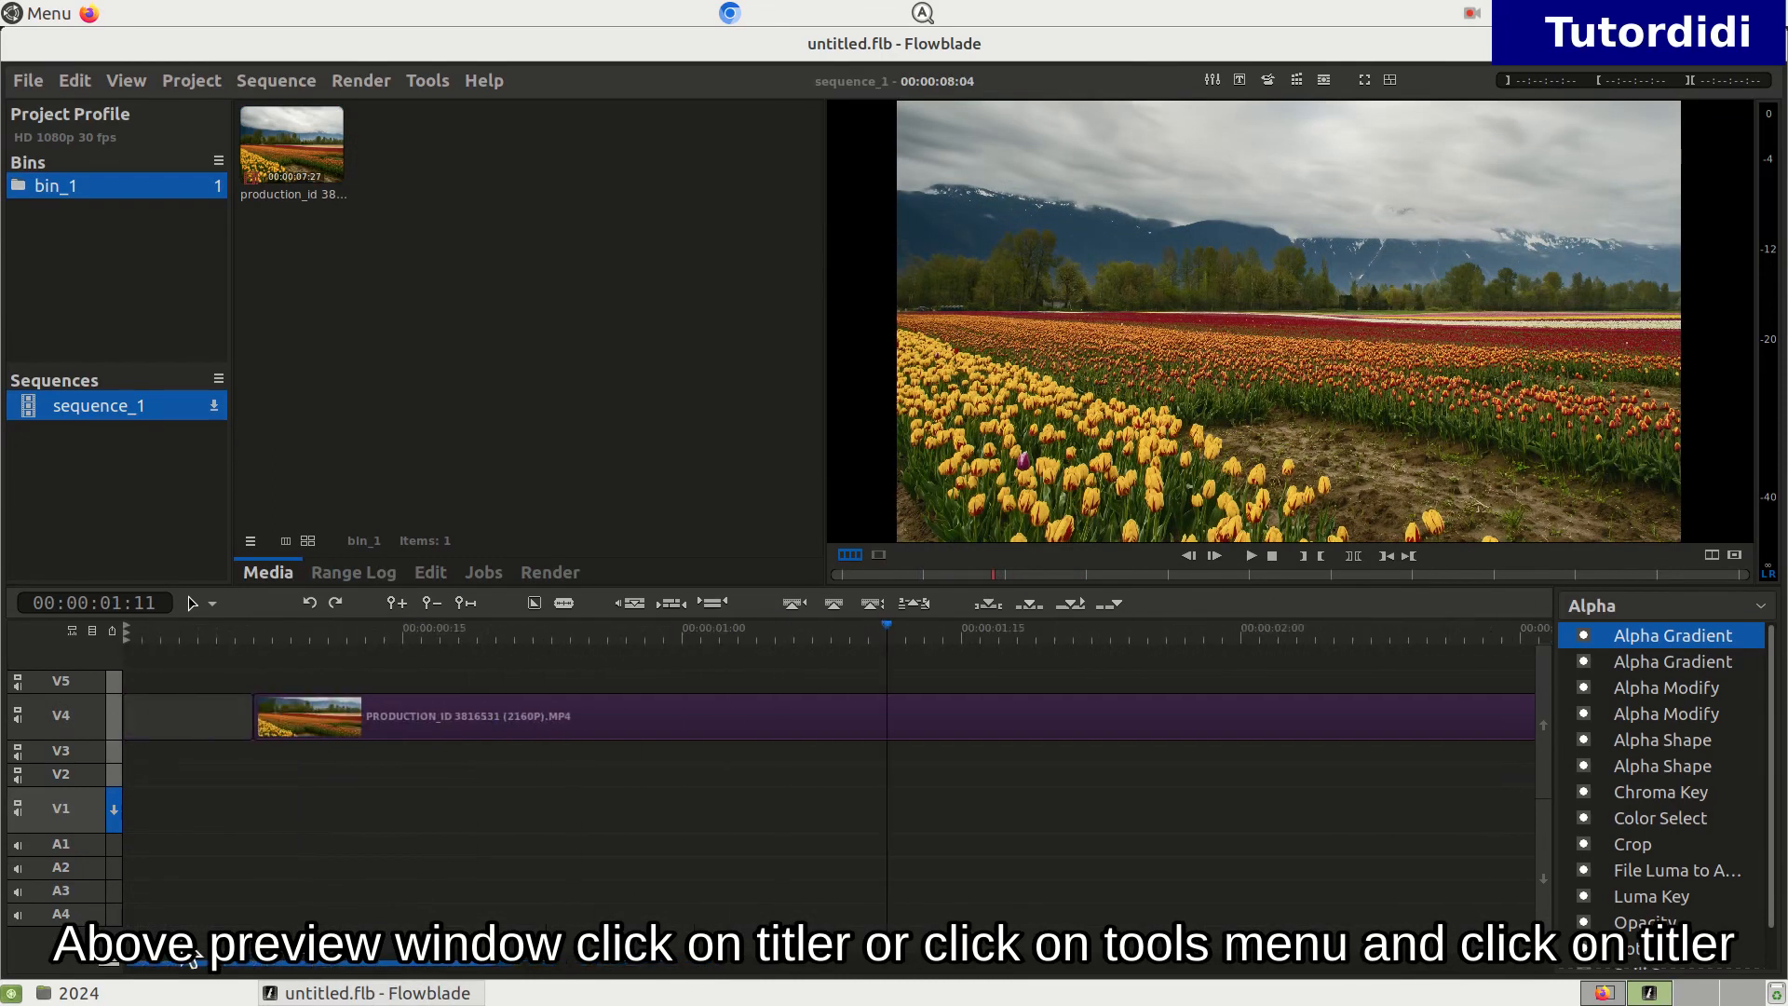
pyautogui.click(599, 720)
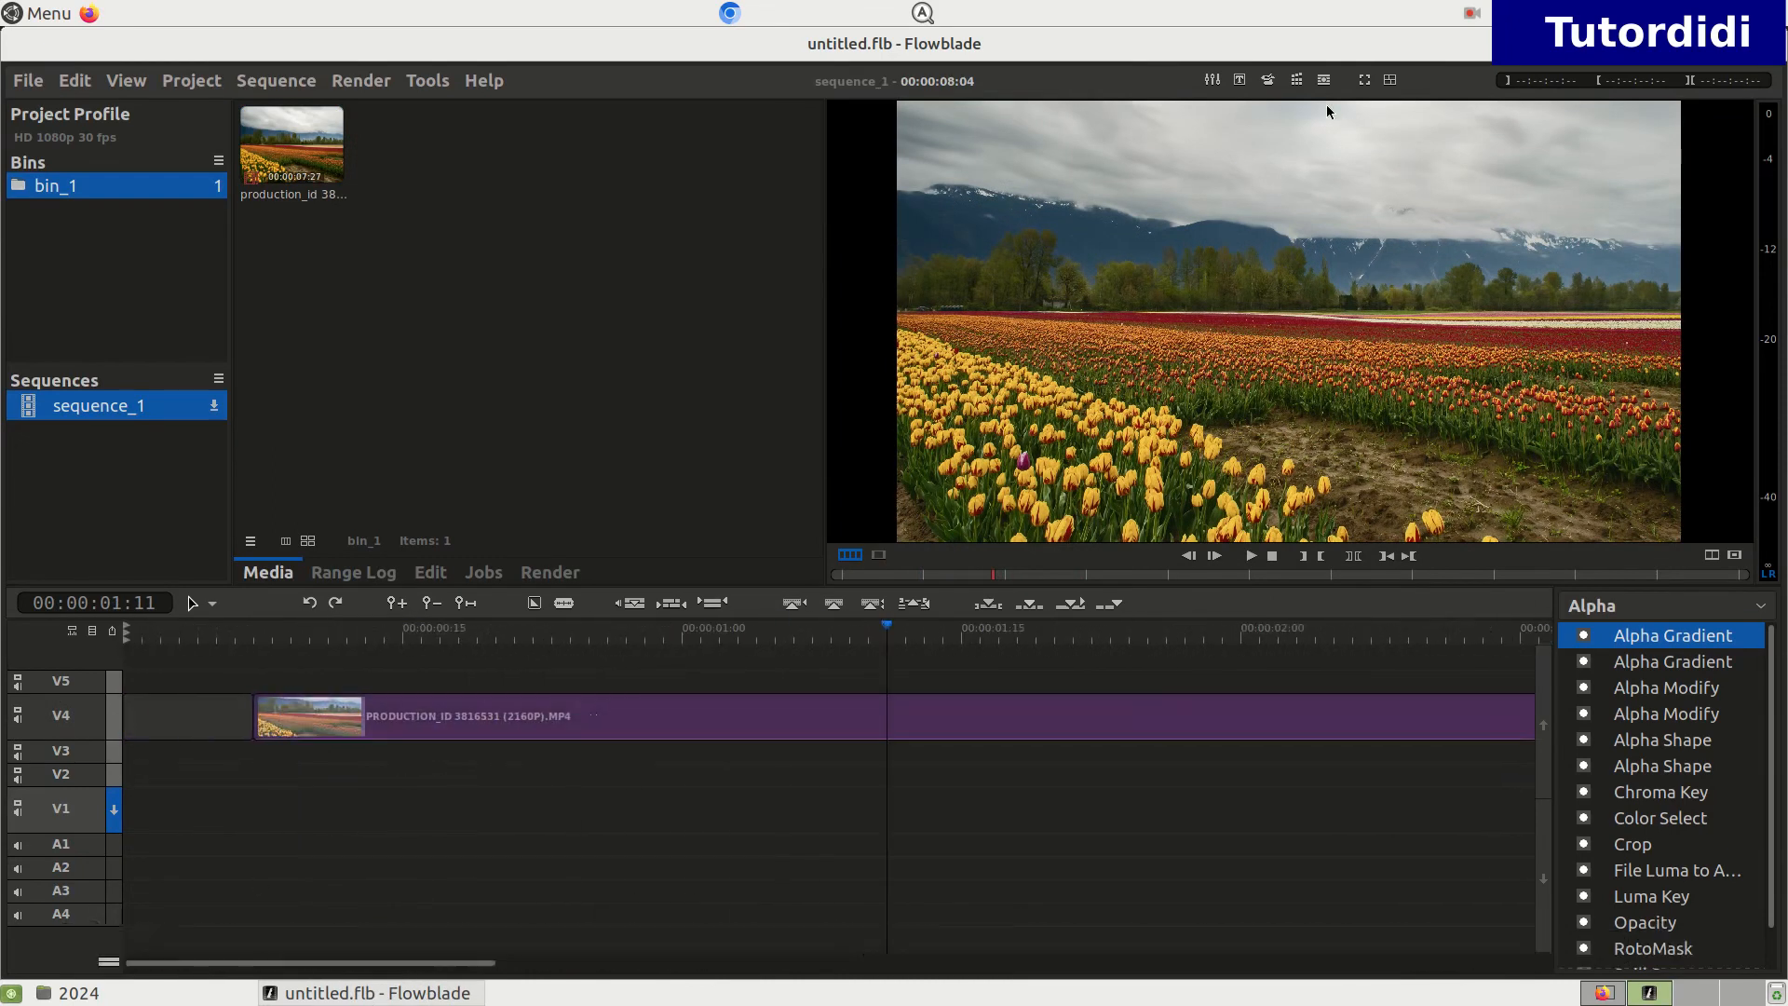
pyautogui.click(1239, 81)
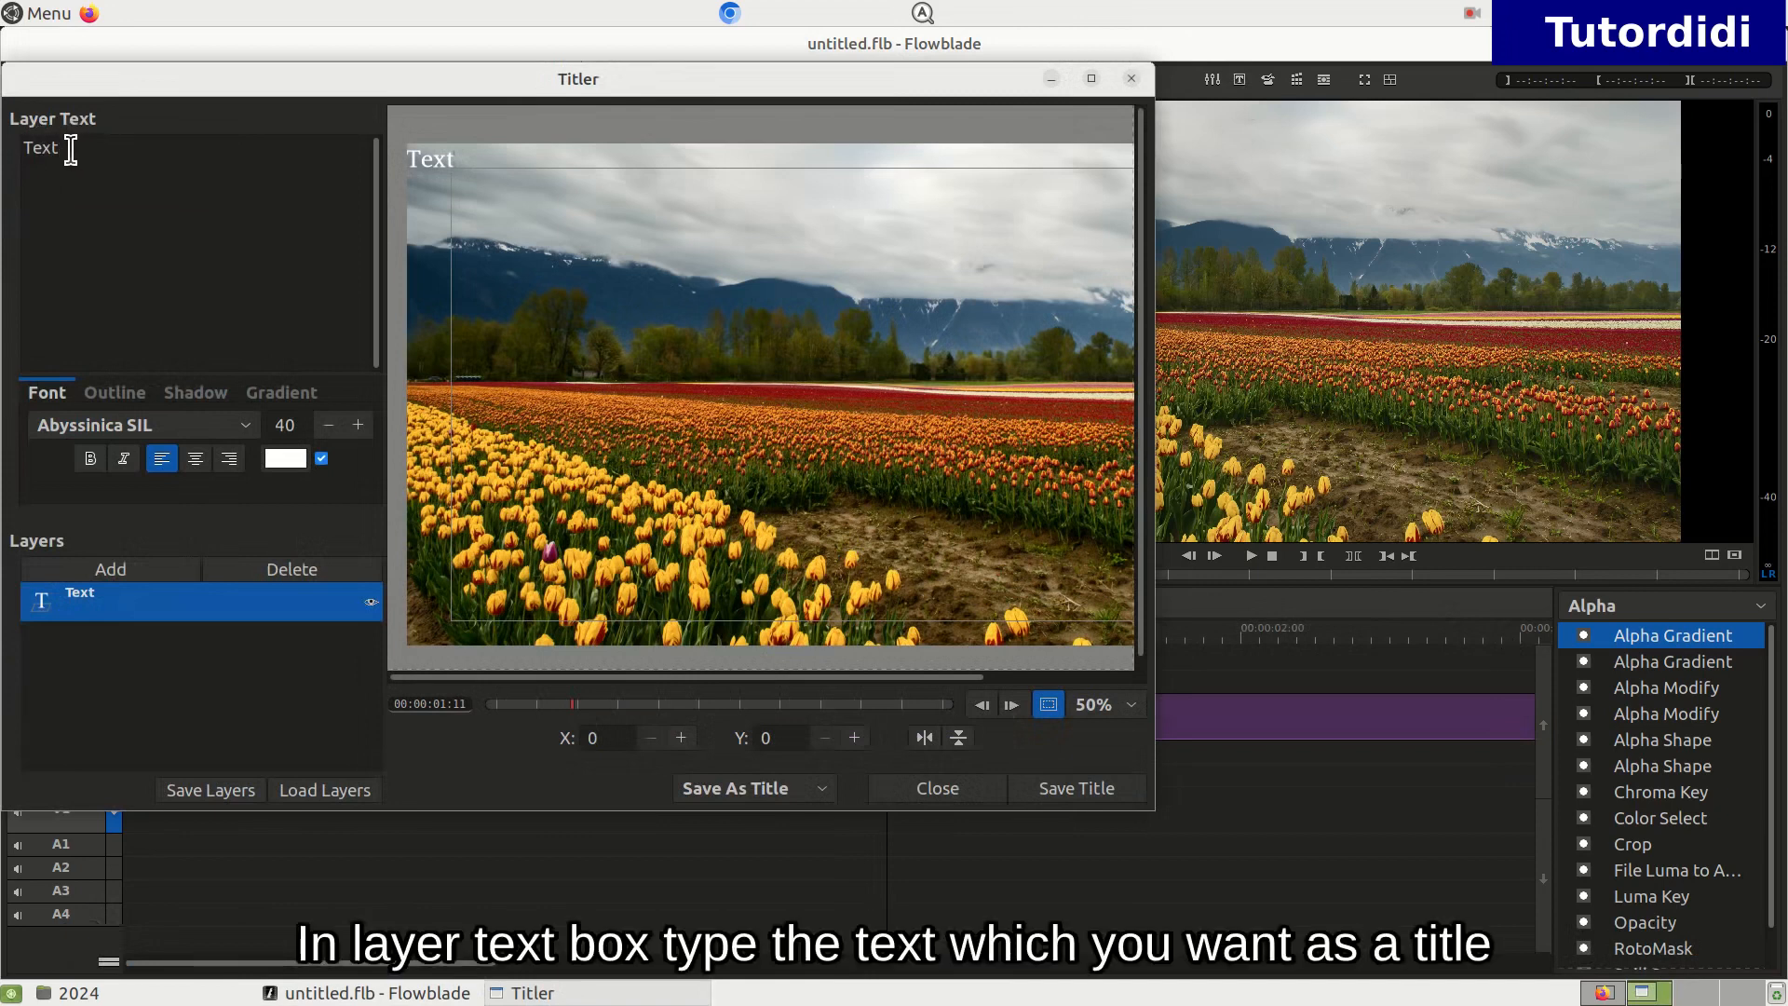
pyautogui.moveTo(89, 144); pyautogui.dragTo(2, 58)
pyautogui.write('T')
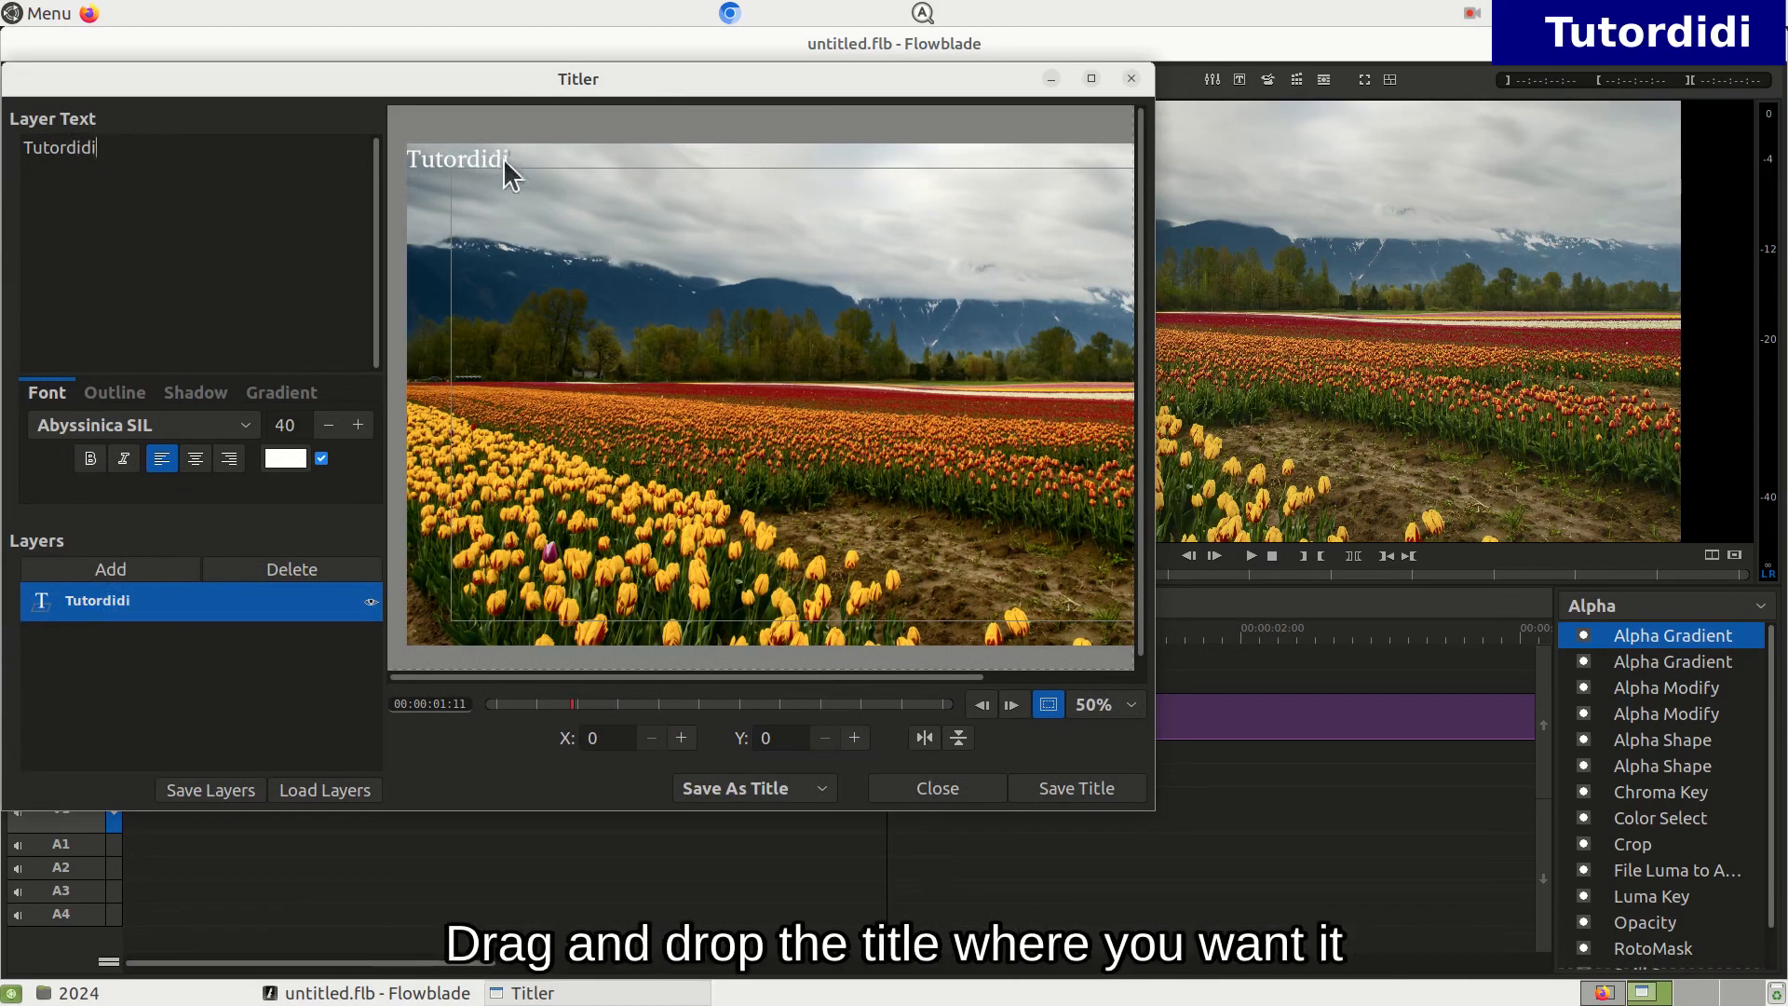
pyautogui.moveTo(487, 149); pyautogui.dragTo(847, 208)
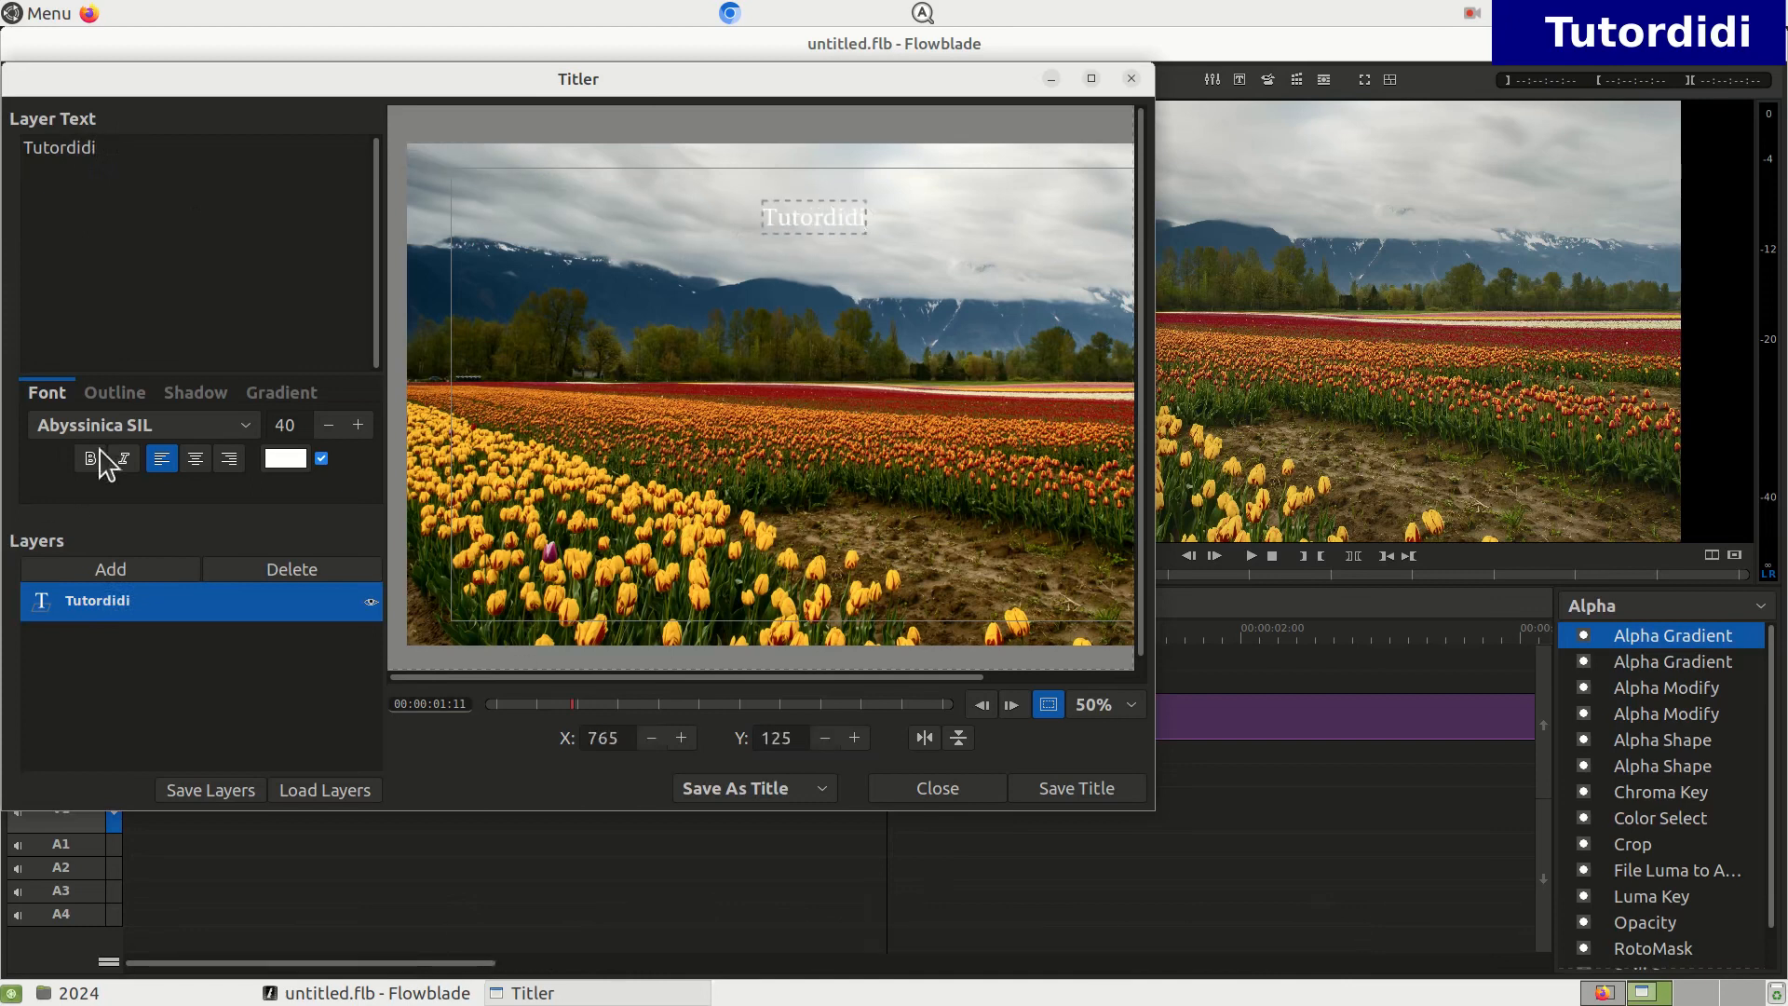
# Step: Set the title text's font to DejaVu Sans at size 87
pyautogui.click(228, 431)
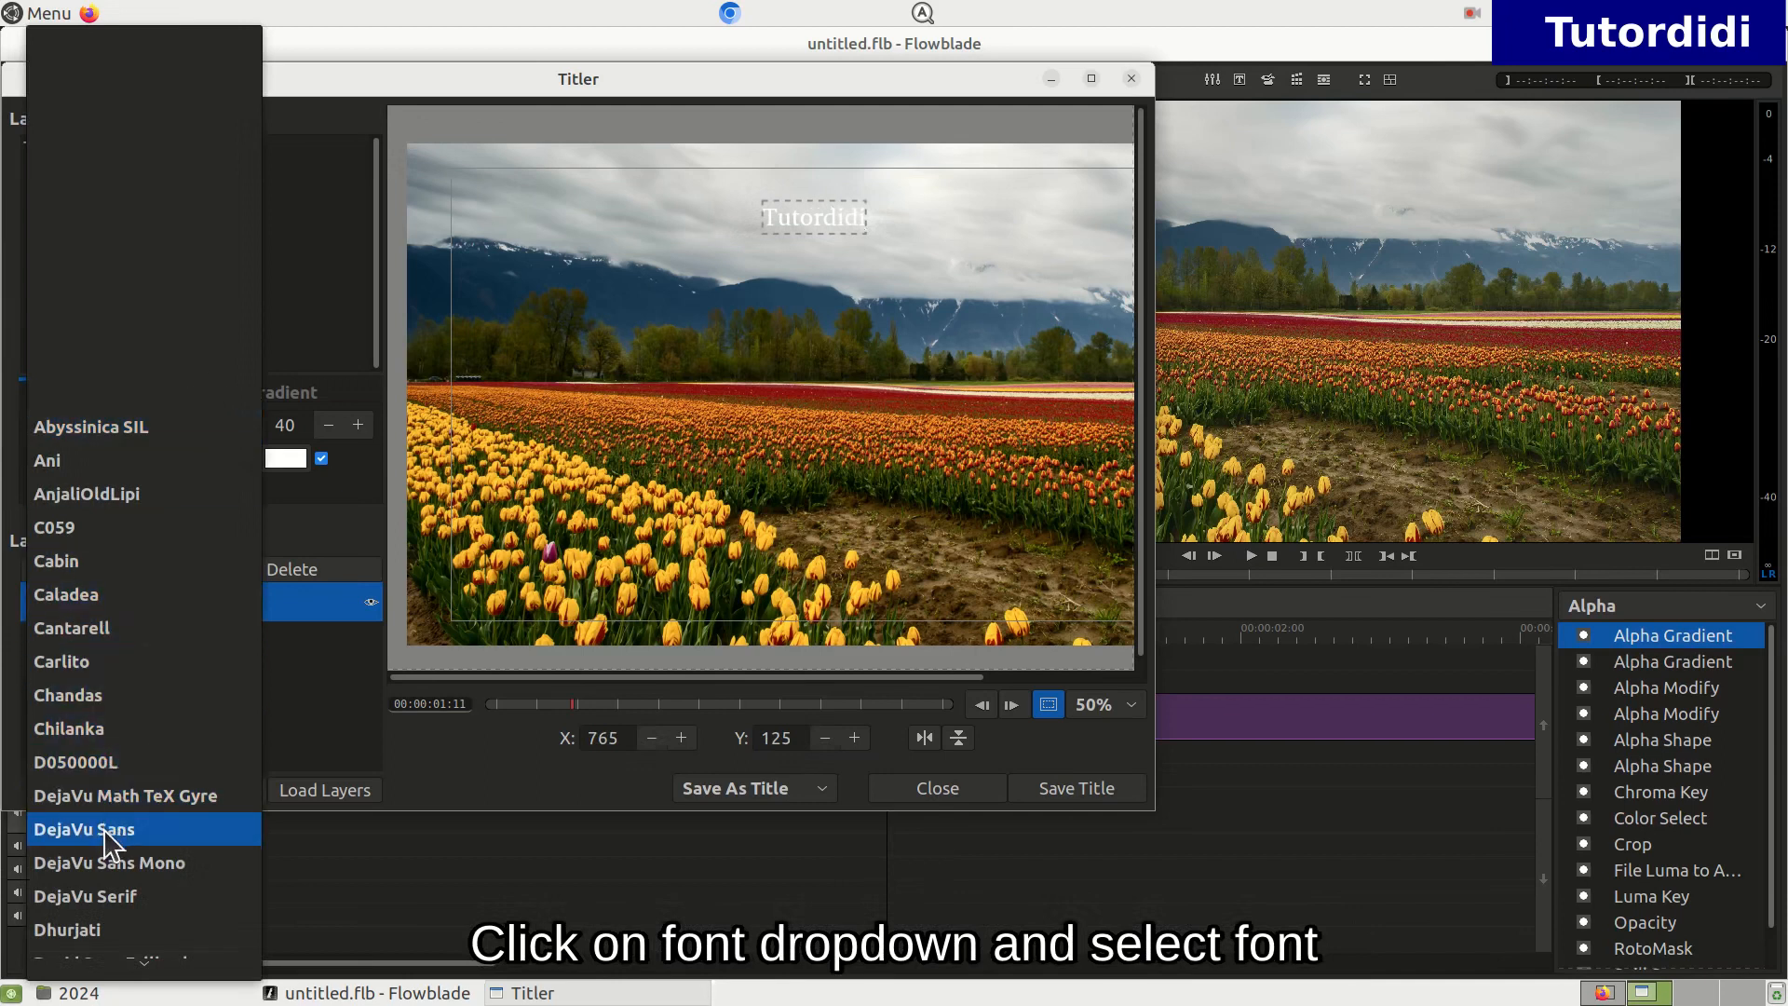
pyautogui.click(153, 836)
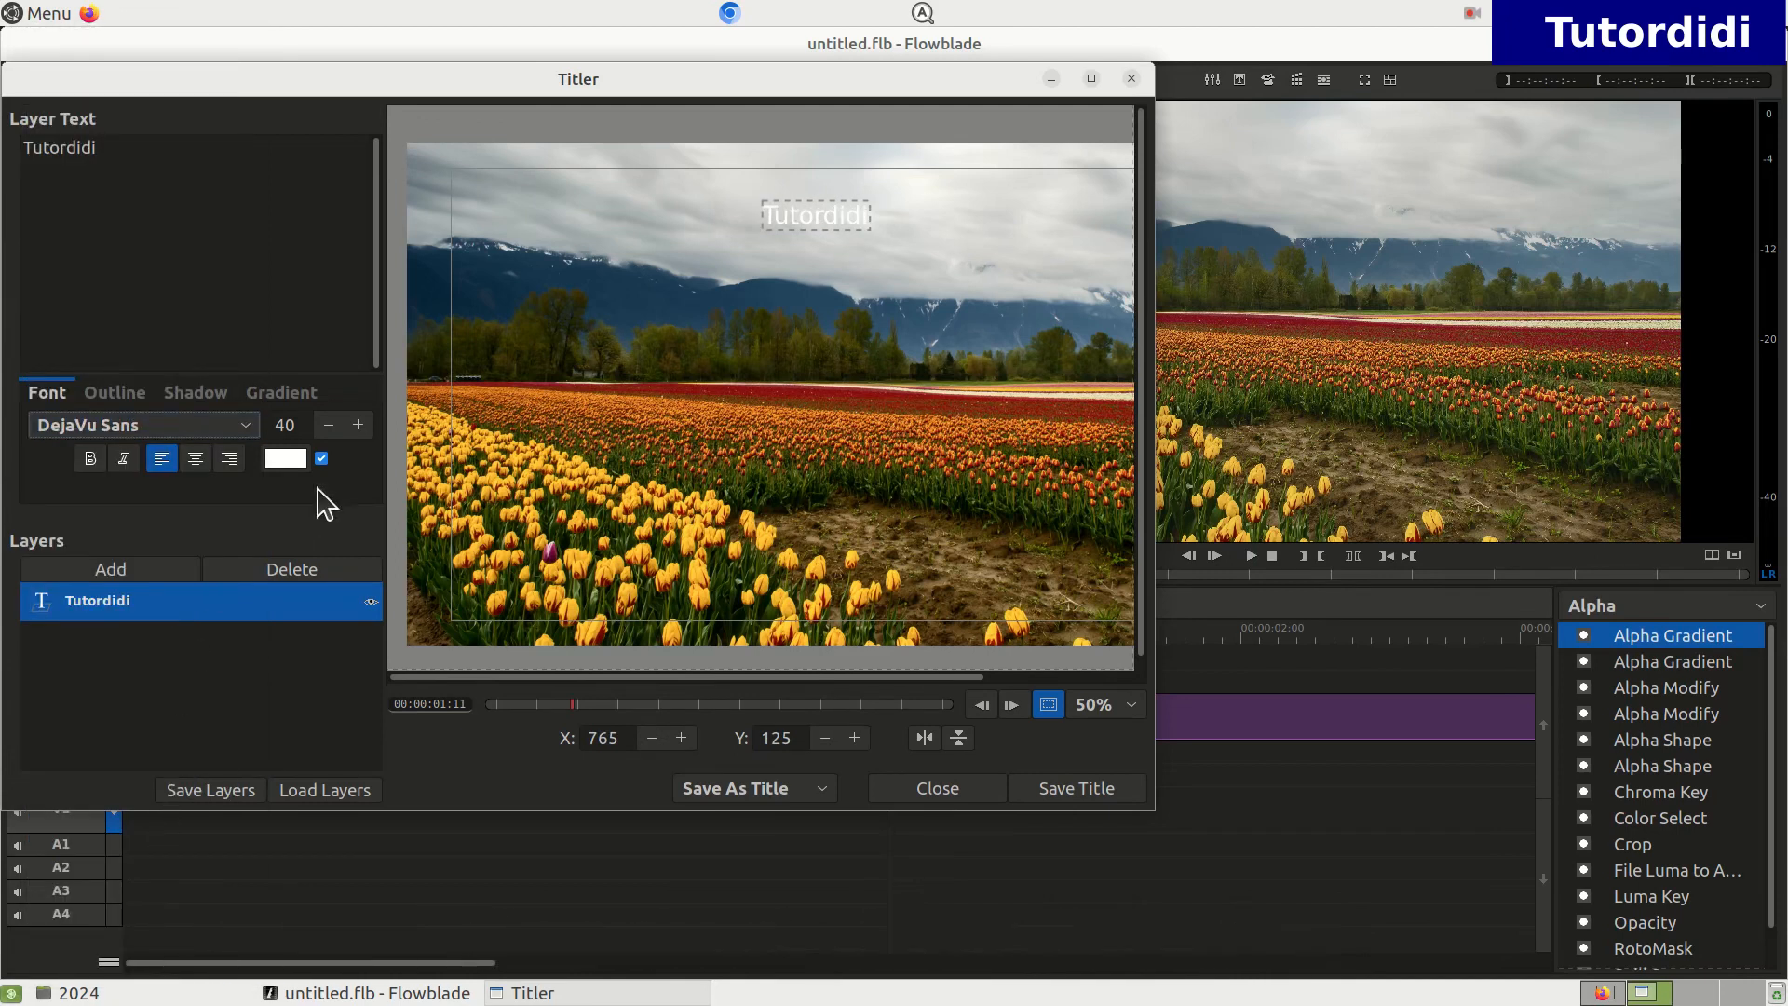
pyautogui.click(358, 427)
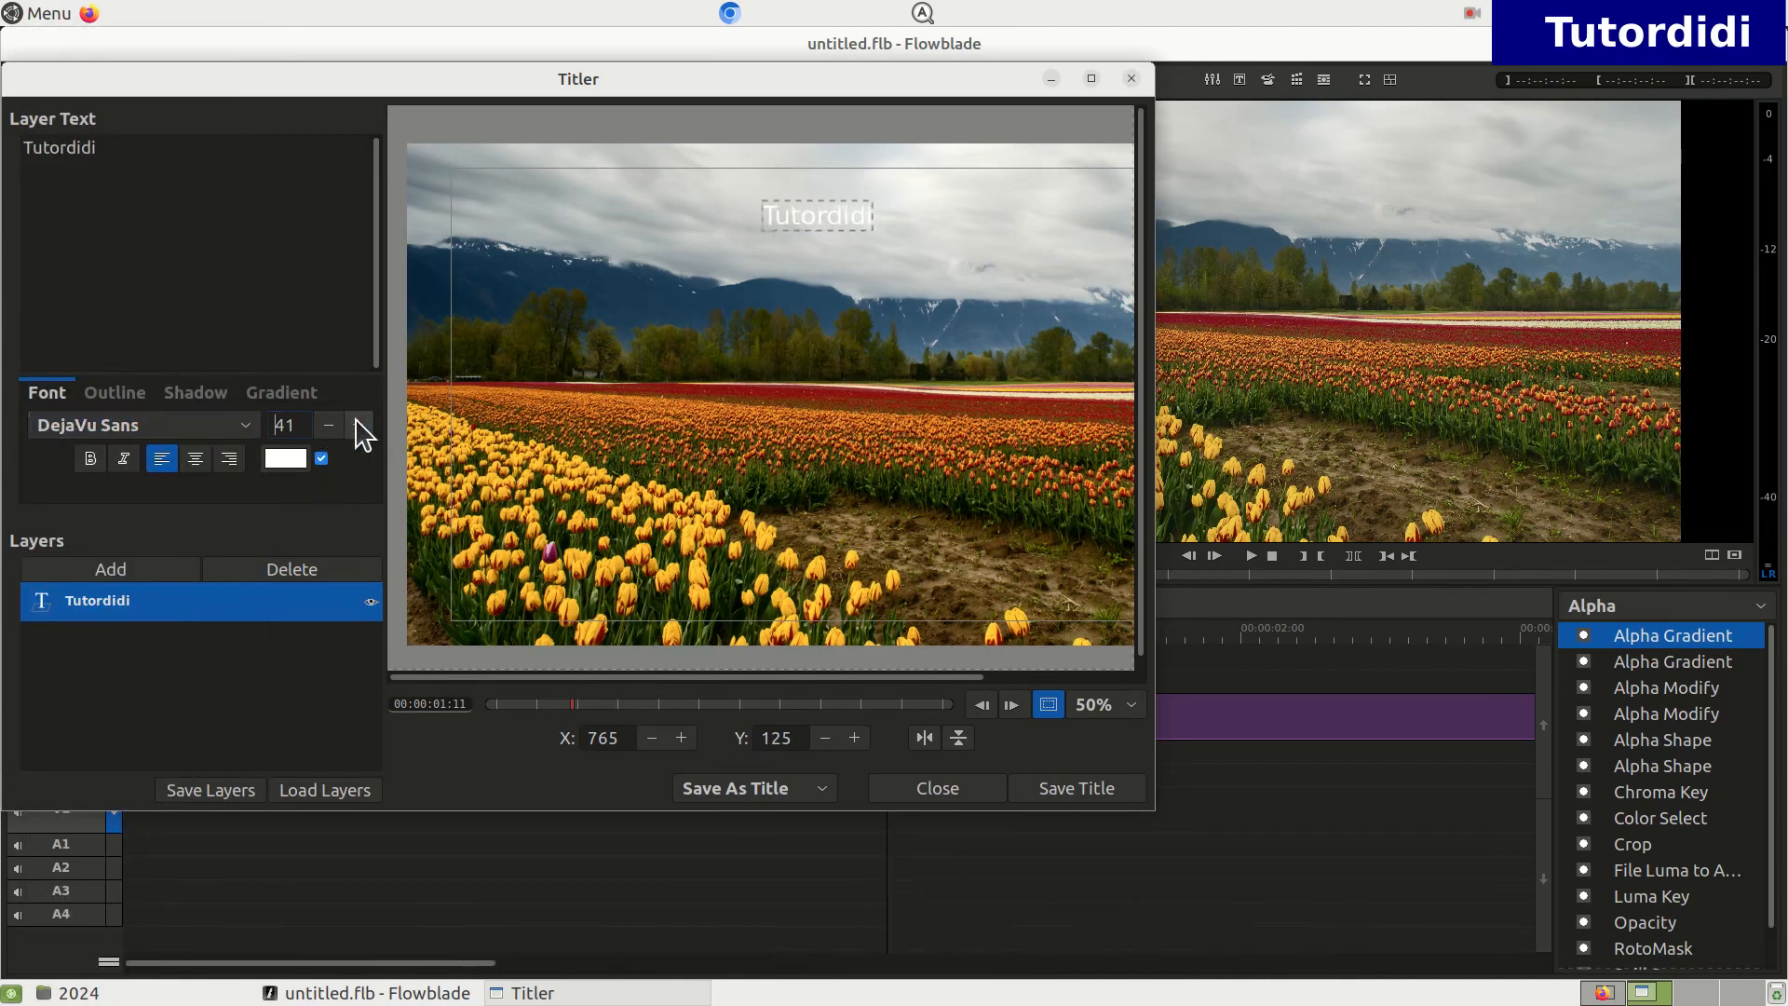
pyautogui.click(361, 427)
pyautogui.click(360, 427)
pyautogui.click(360, 426)
pyautogui.click(360, 427)
pyautogui.scroll(20, 336, 433)
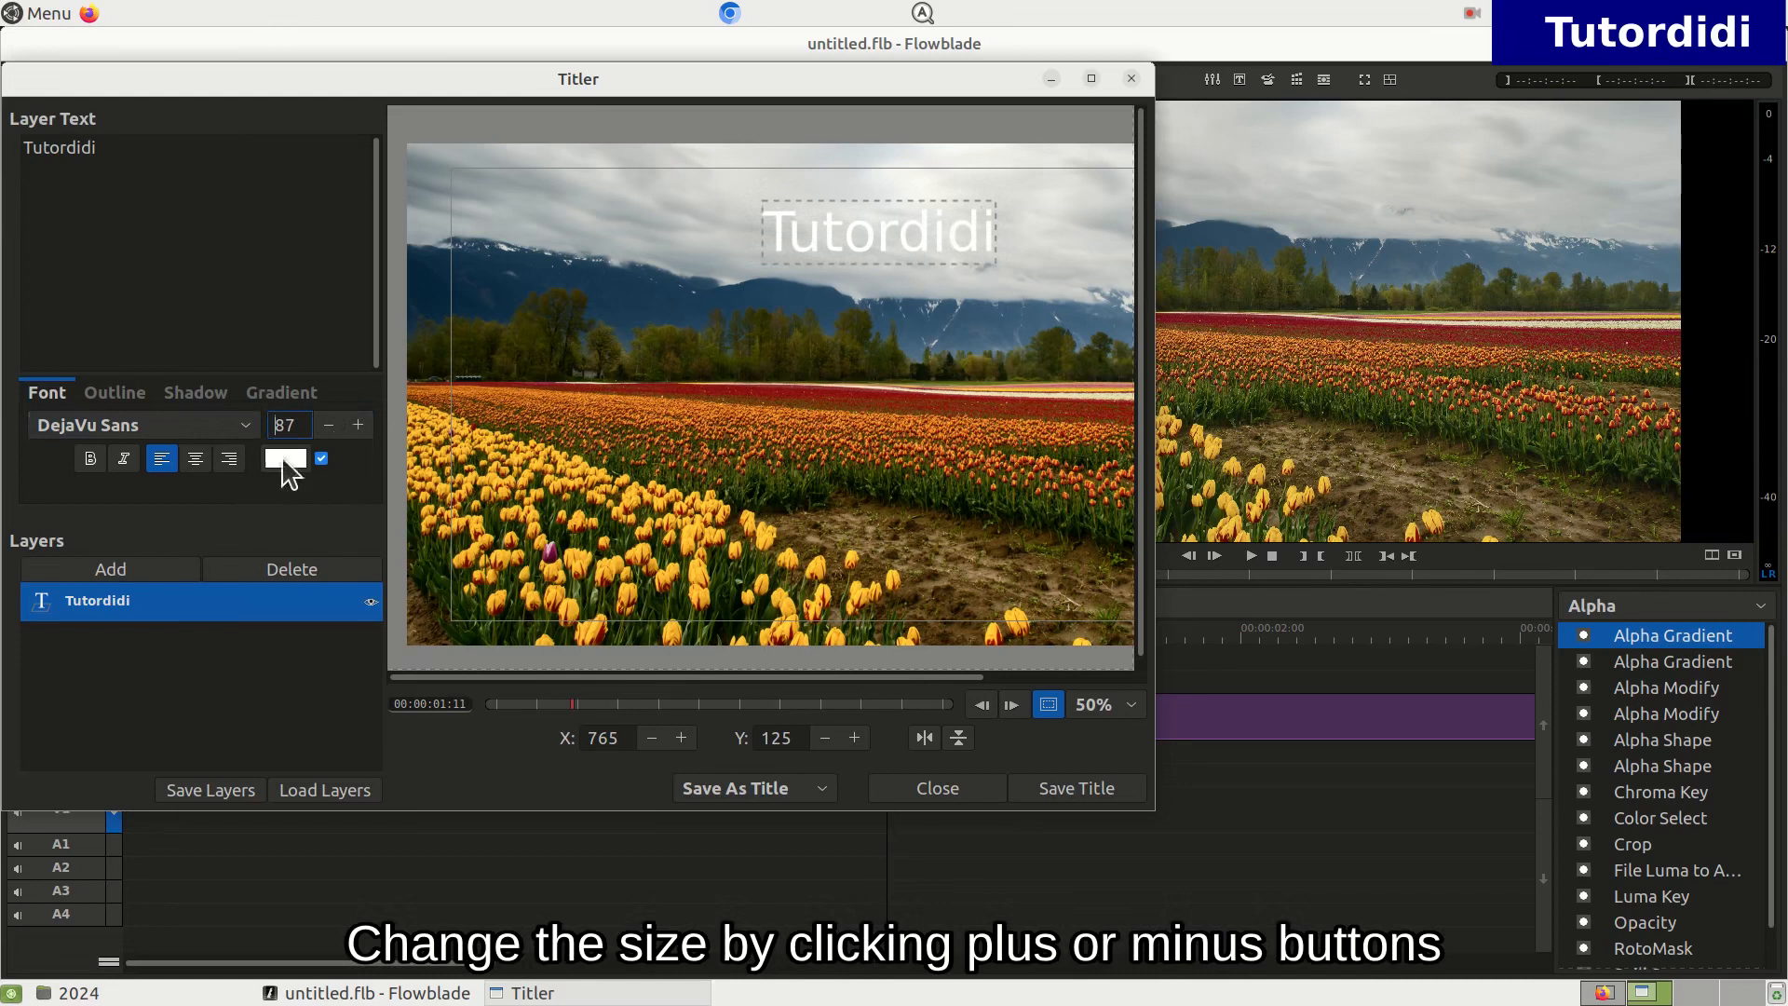
# Step: Make the title text bold and italic with left alignment
pyautogui.click(91, 458)
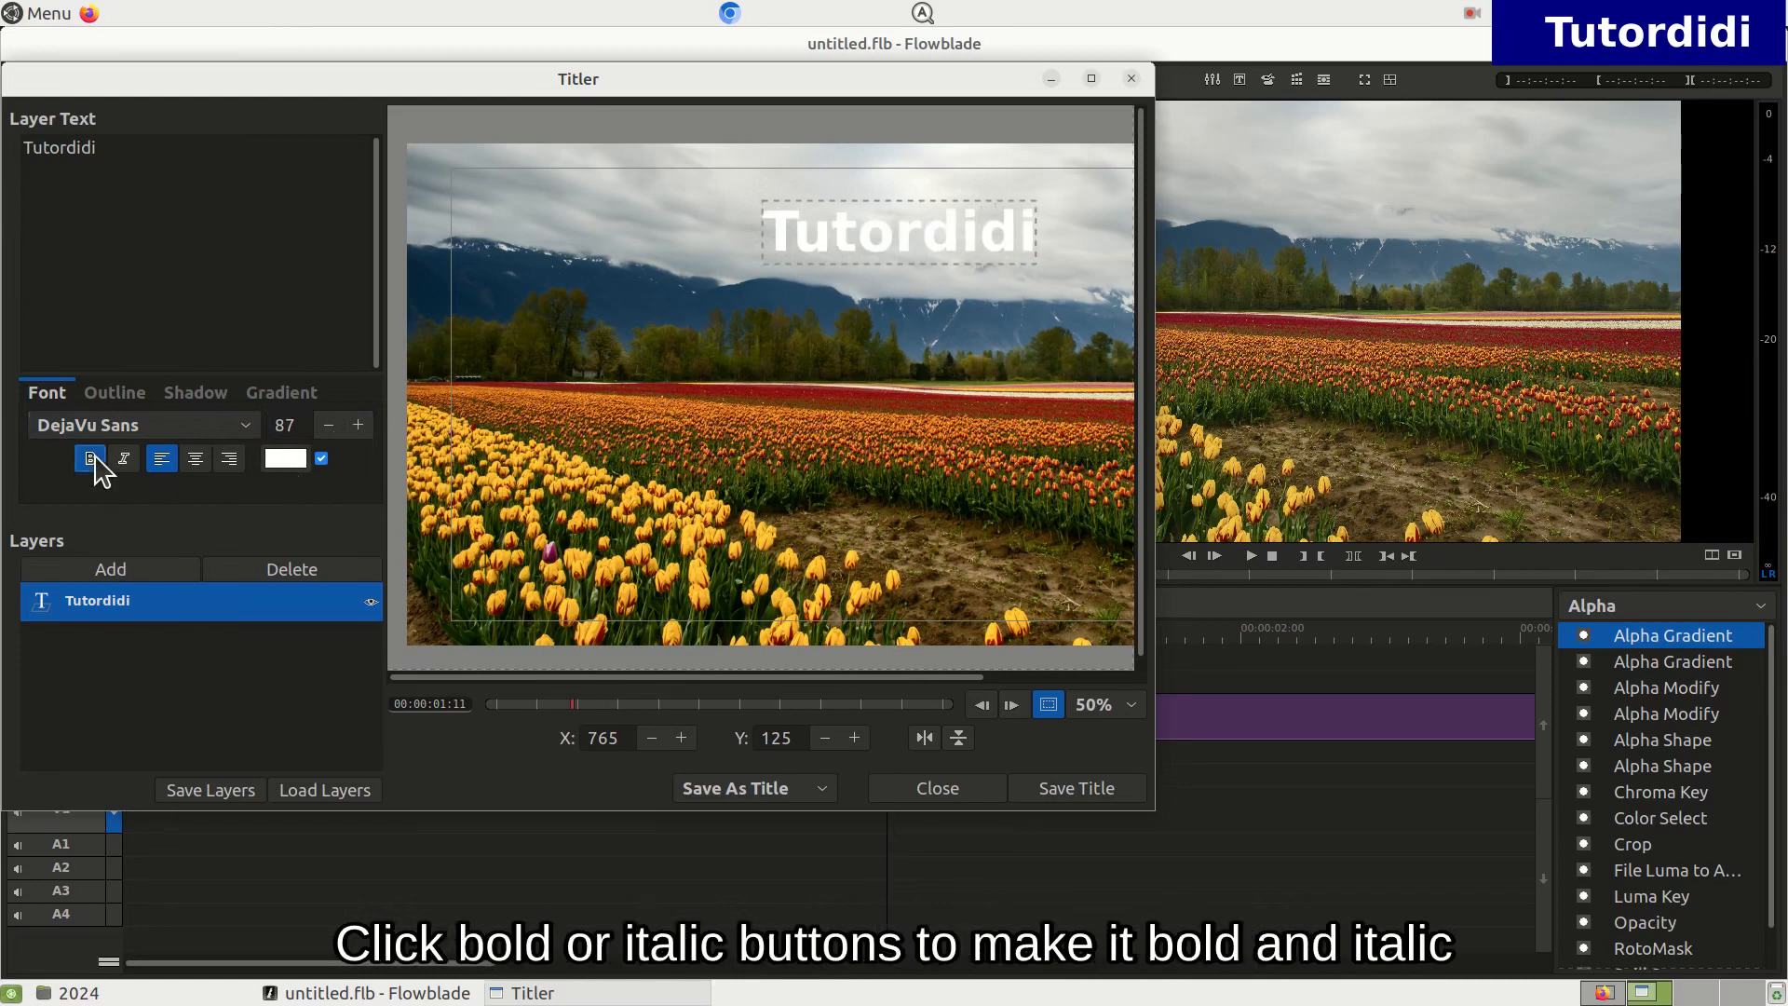
pyautogui.click(123, 458)
pyautogui.click(194, 460)
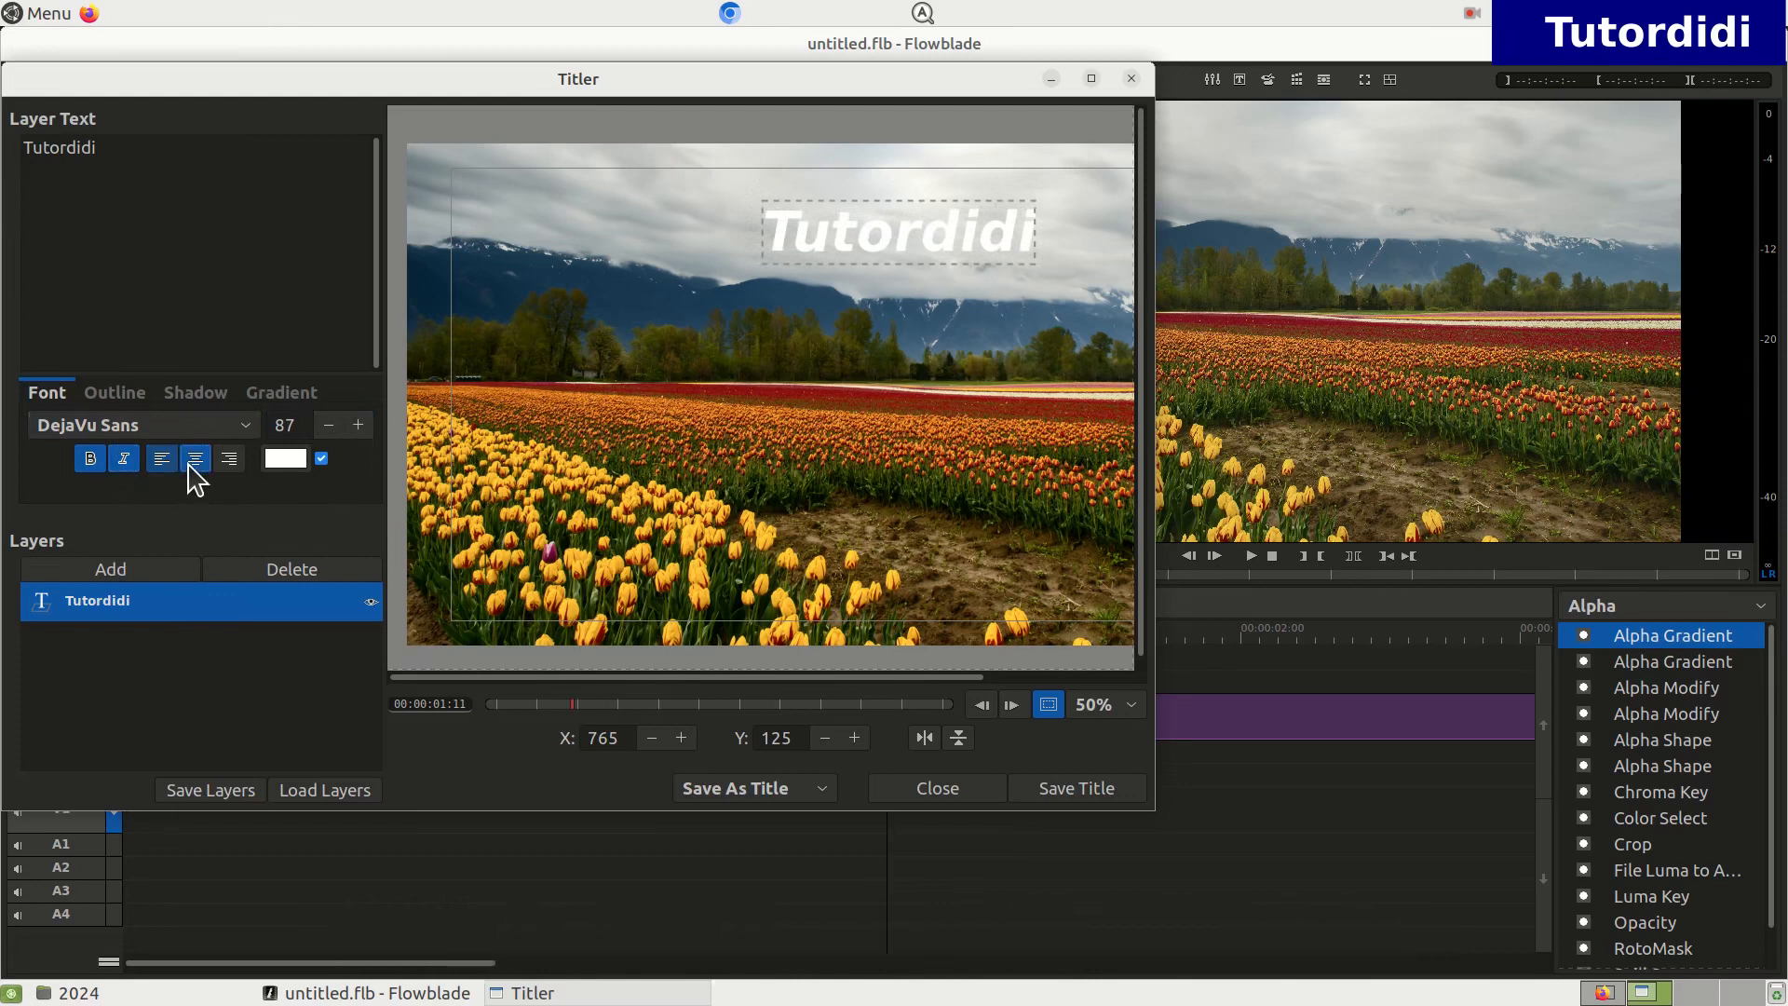
pyautogui.click(162, 458)
# Step: Colour the title text dark purple and move it to about X 430, Y 84
pyautogui.click(286, 459)
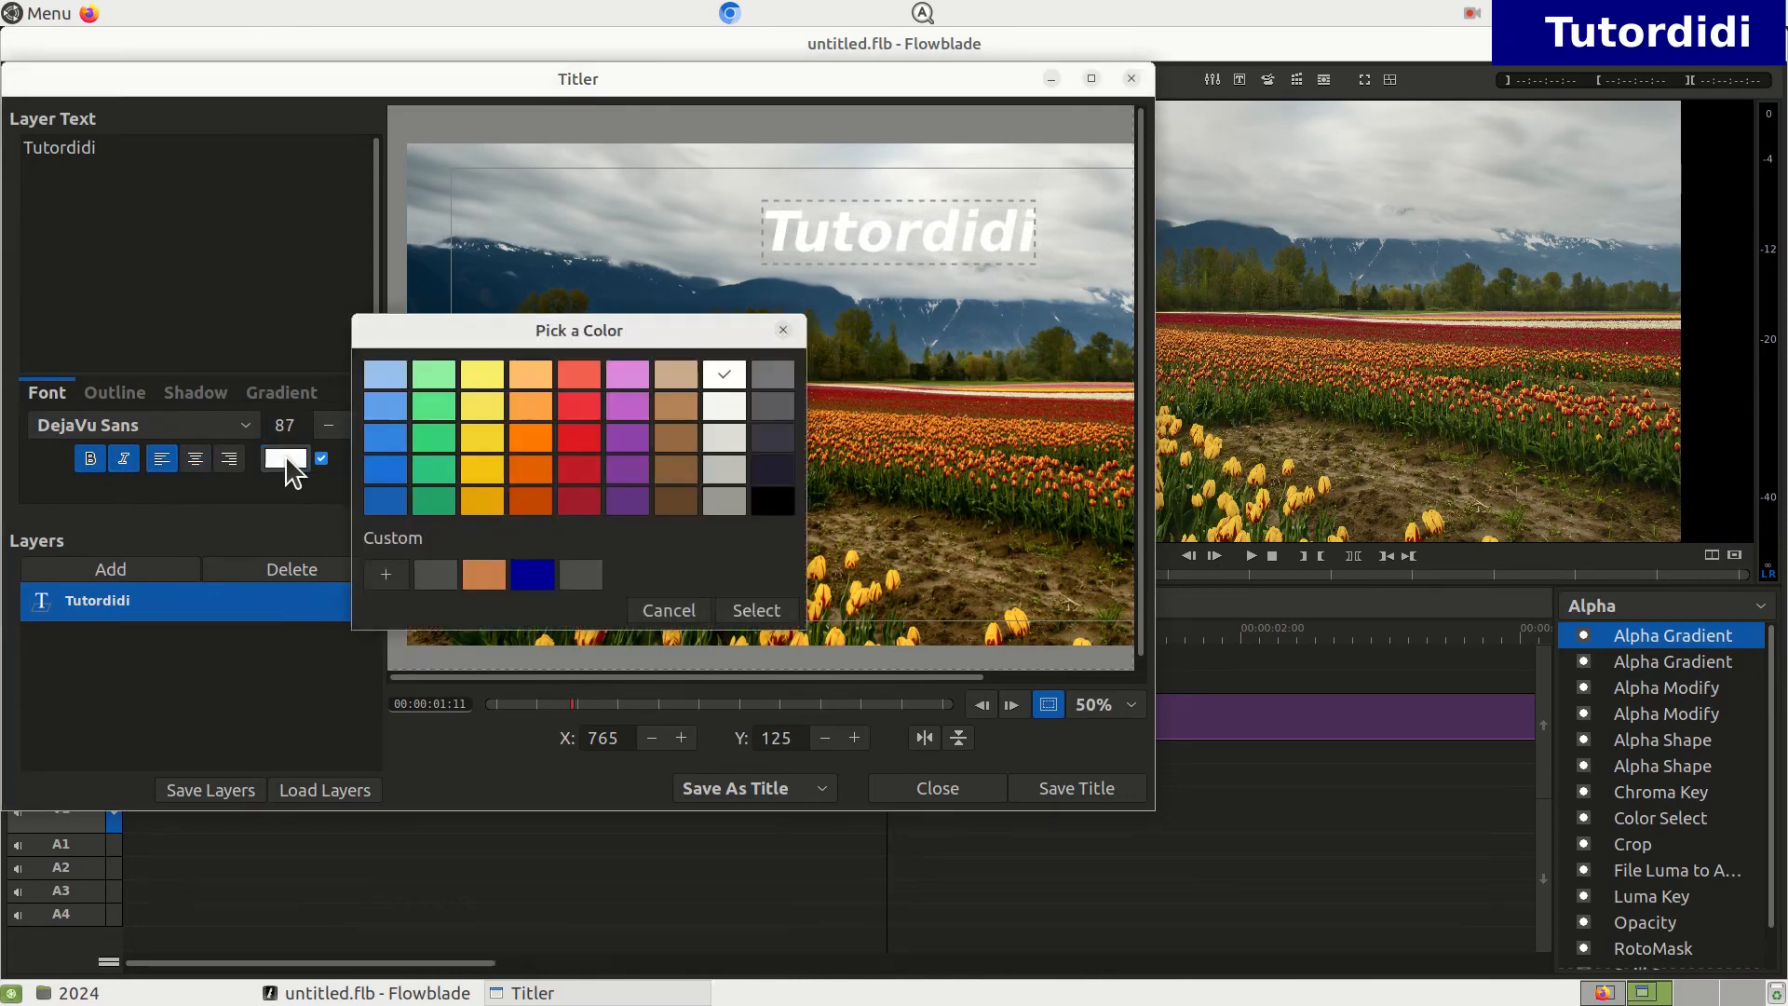
pyautogui.click(628, 503)
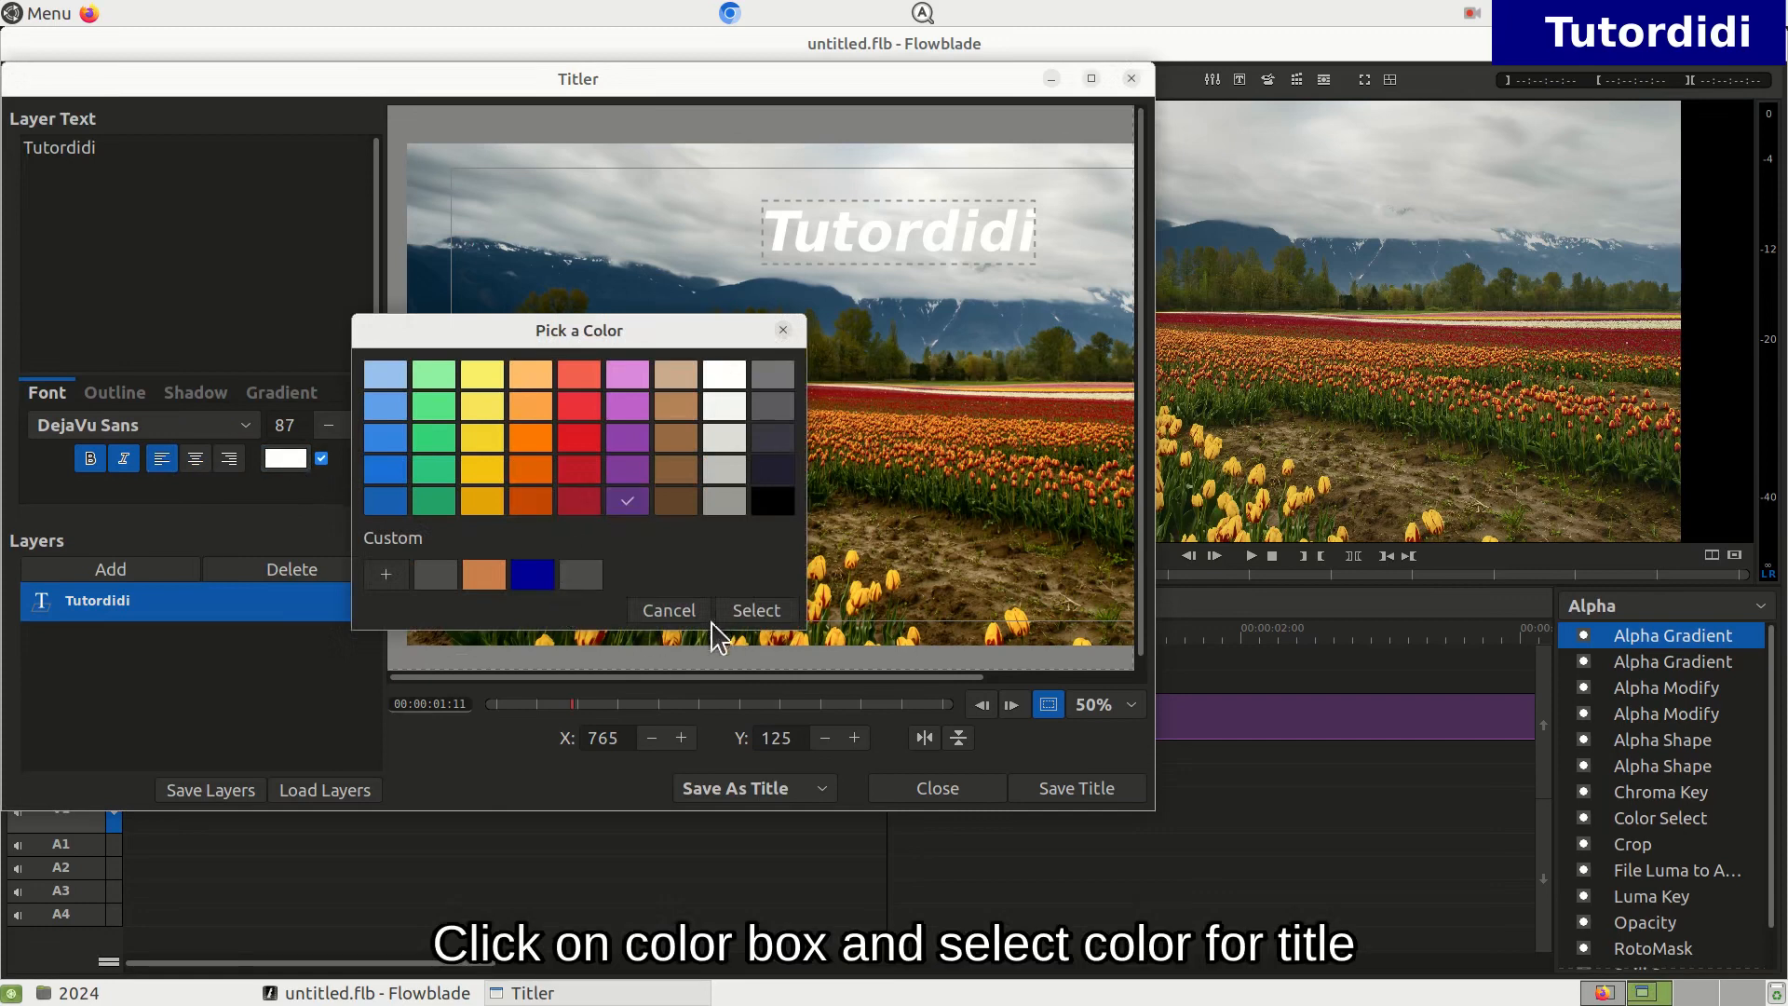
pyautogui.click(750, 611)
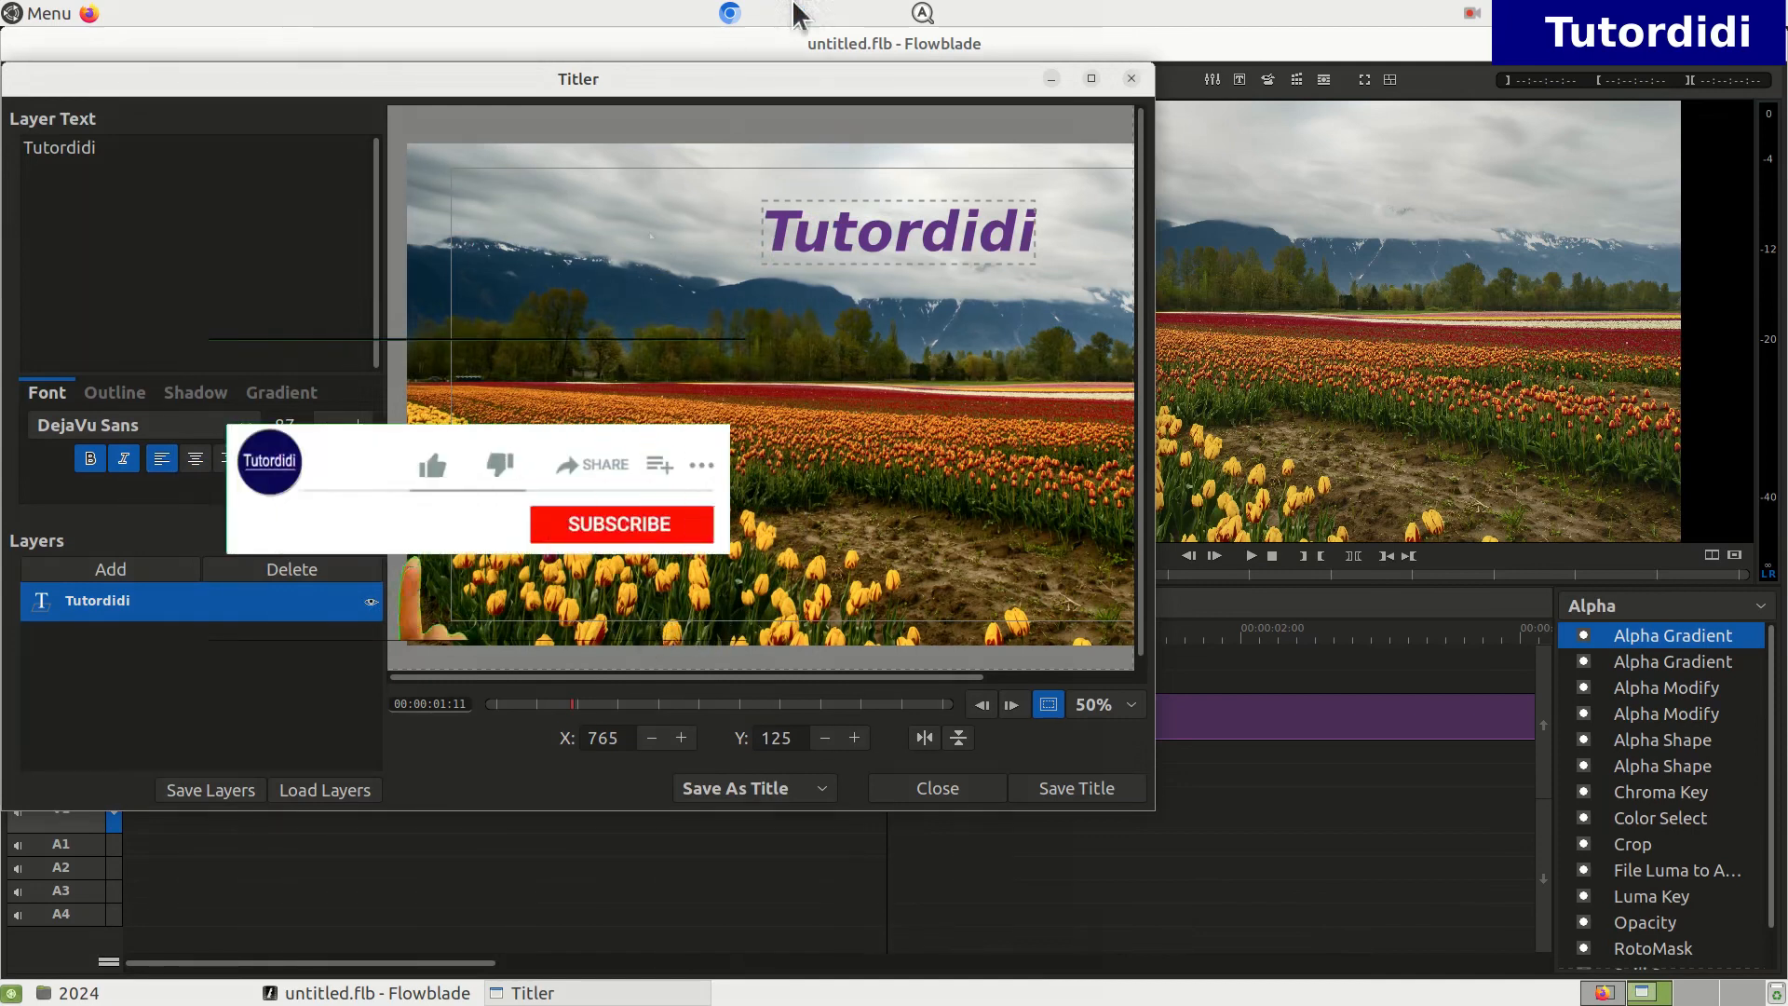
pyautogui.moveTo(953, 243); pyautogui.dragTo(796, 222)
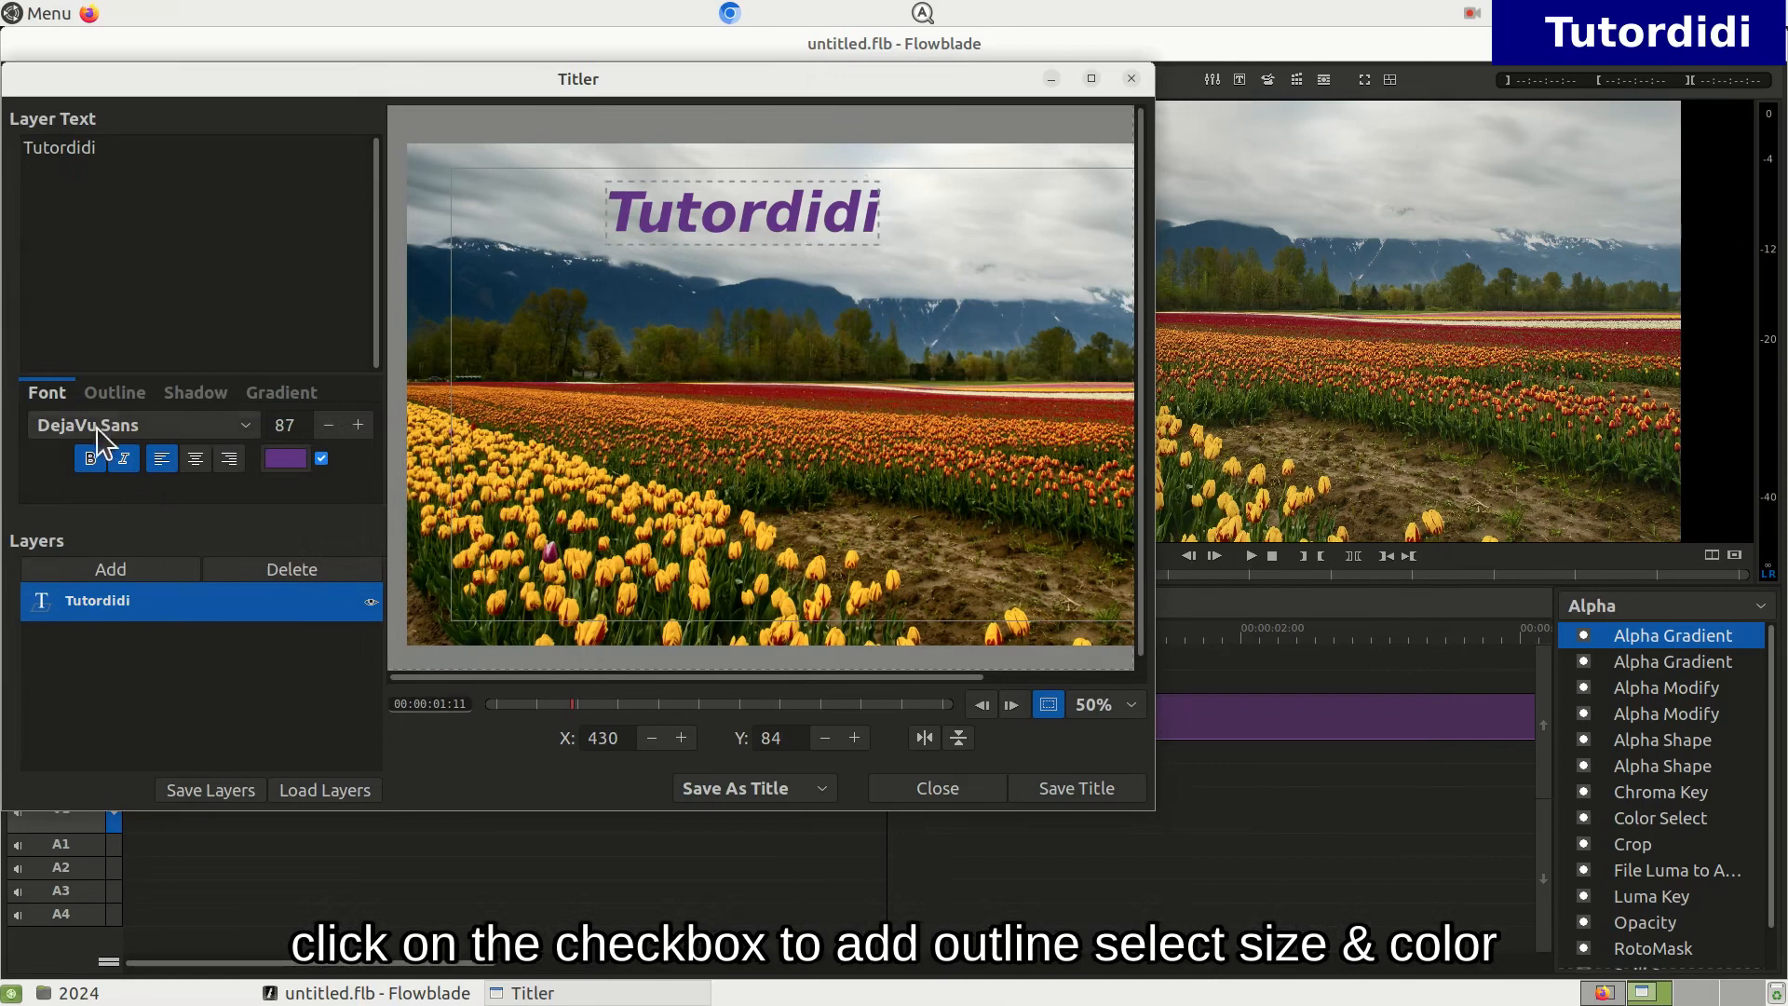
# Step: Add a yellow outline of size 5 to the title text
pyautogui.click(114, 392)
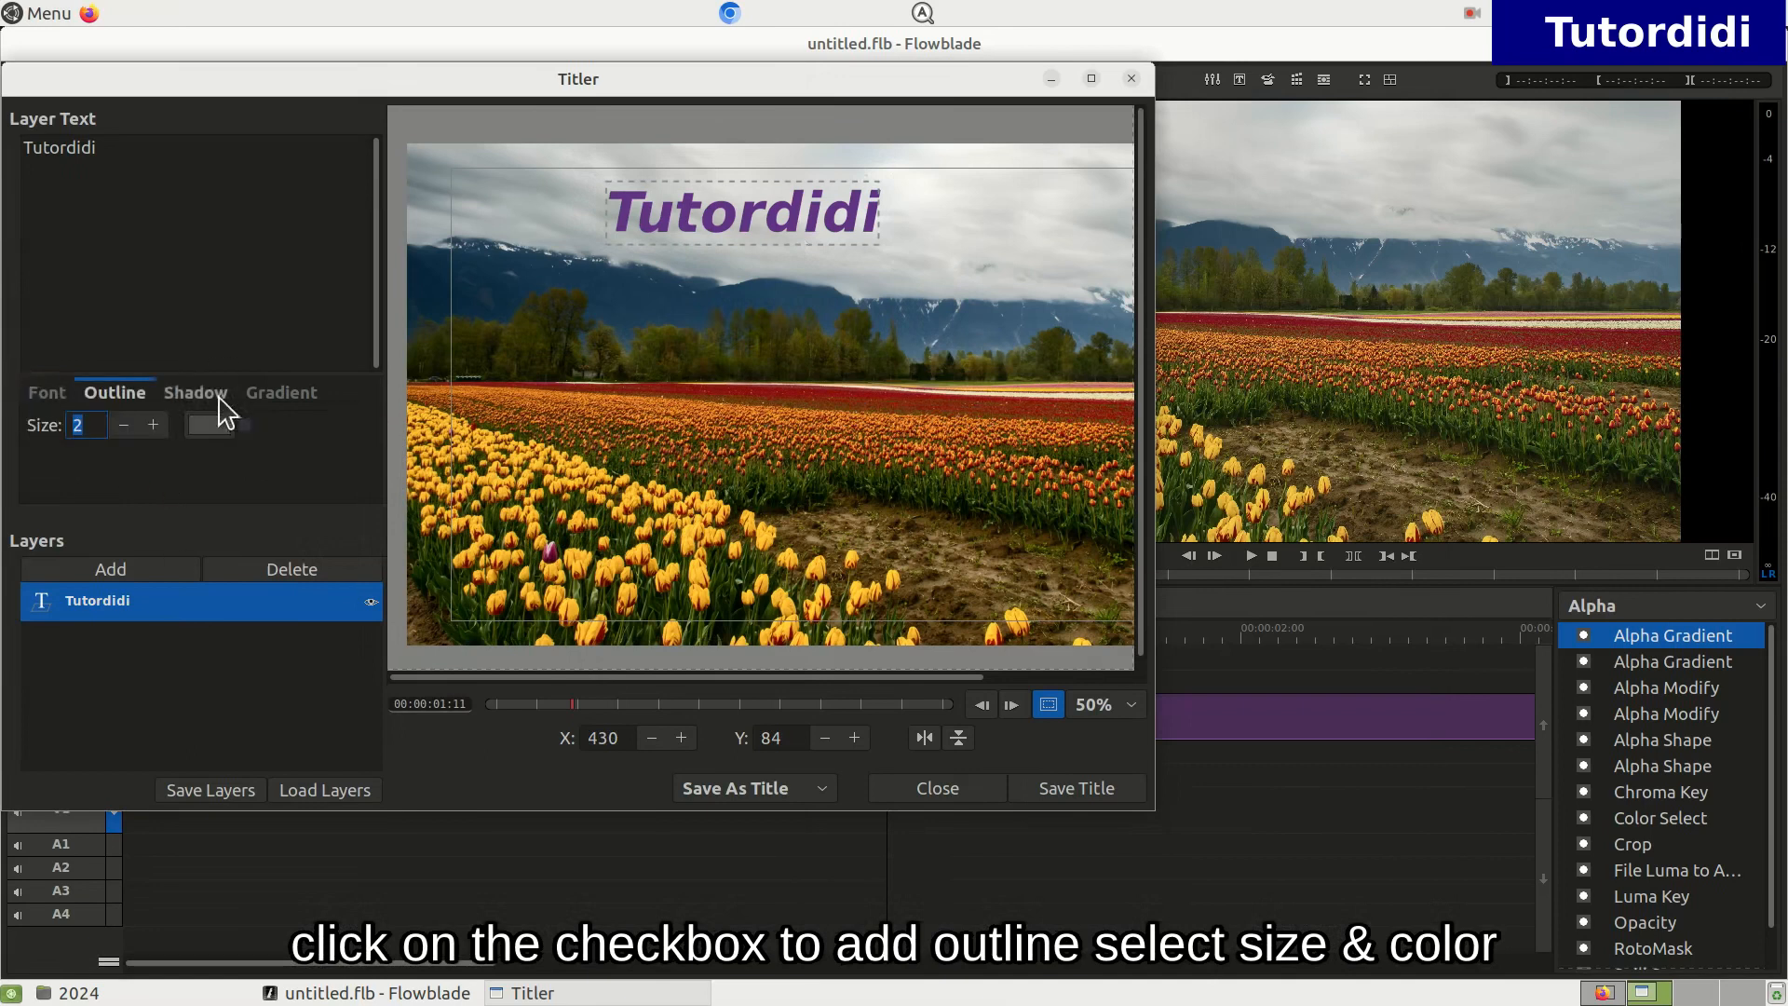
pyautogui.click(245, 424)
pyautogui.click(211, 425)
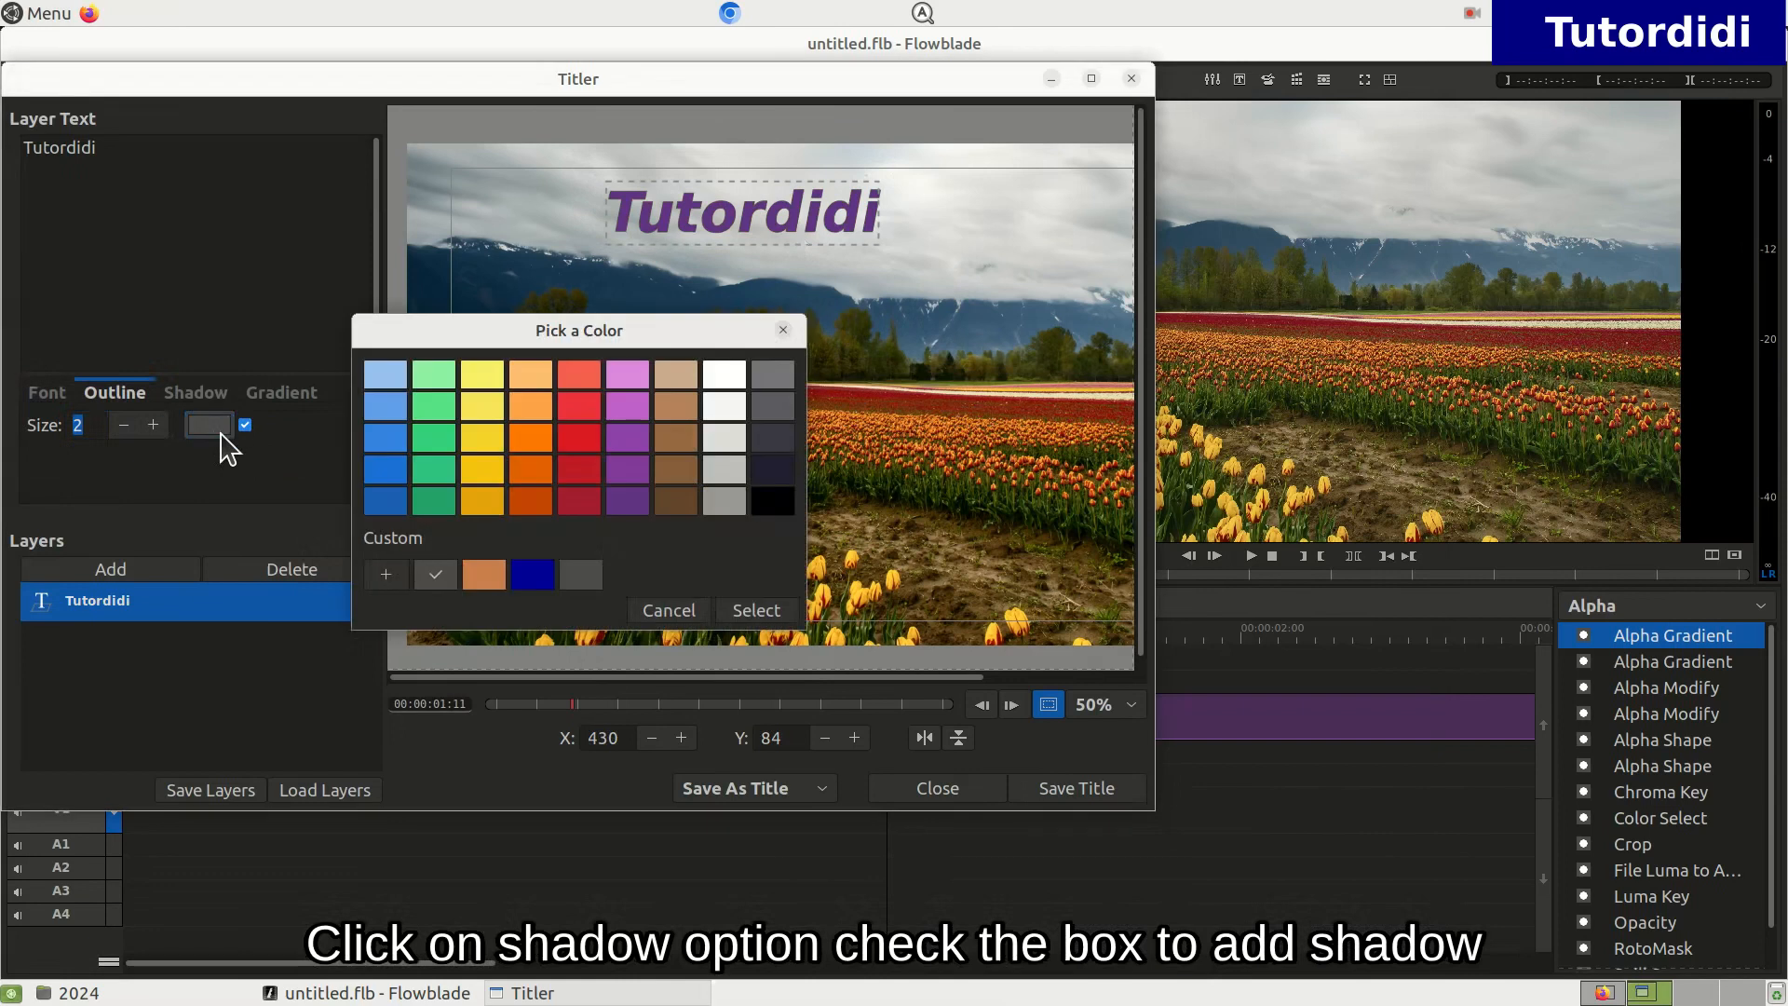
pyautogui.click(482, 405)
pyautogui.click(756, 612)
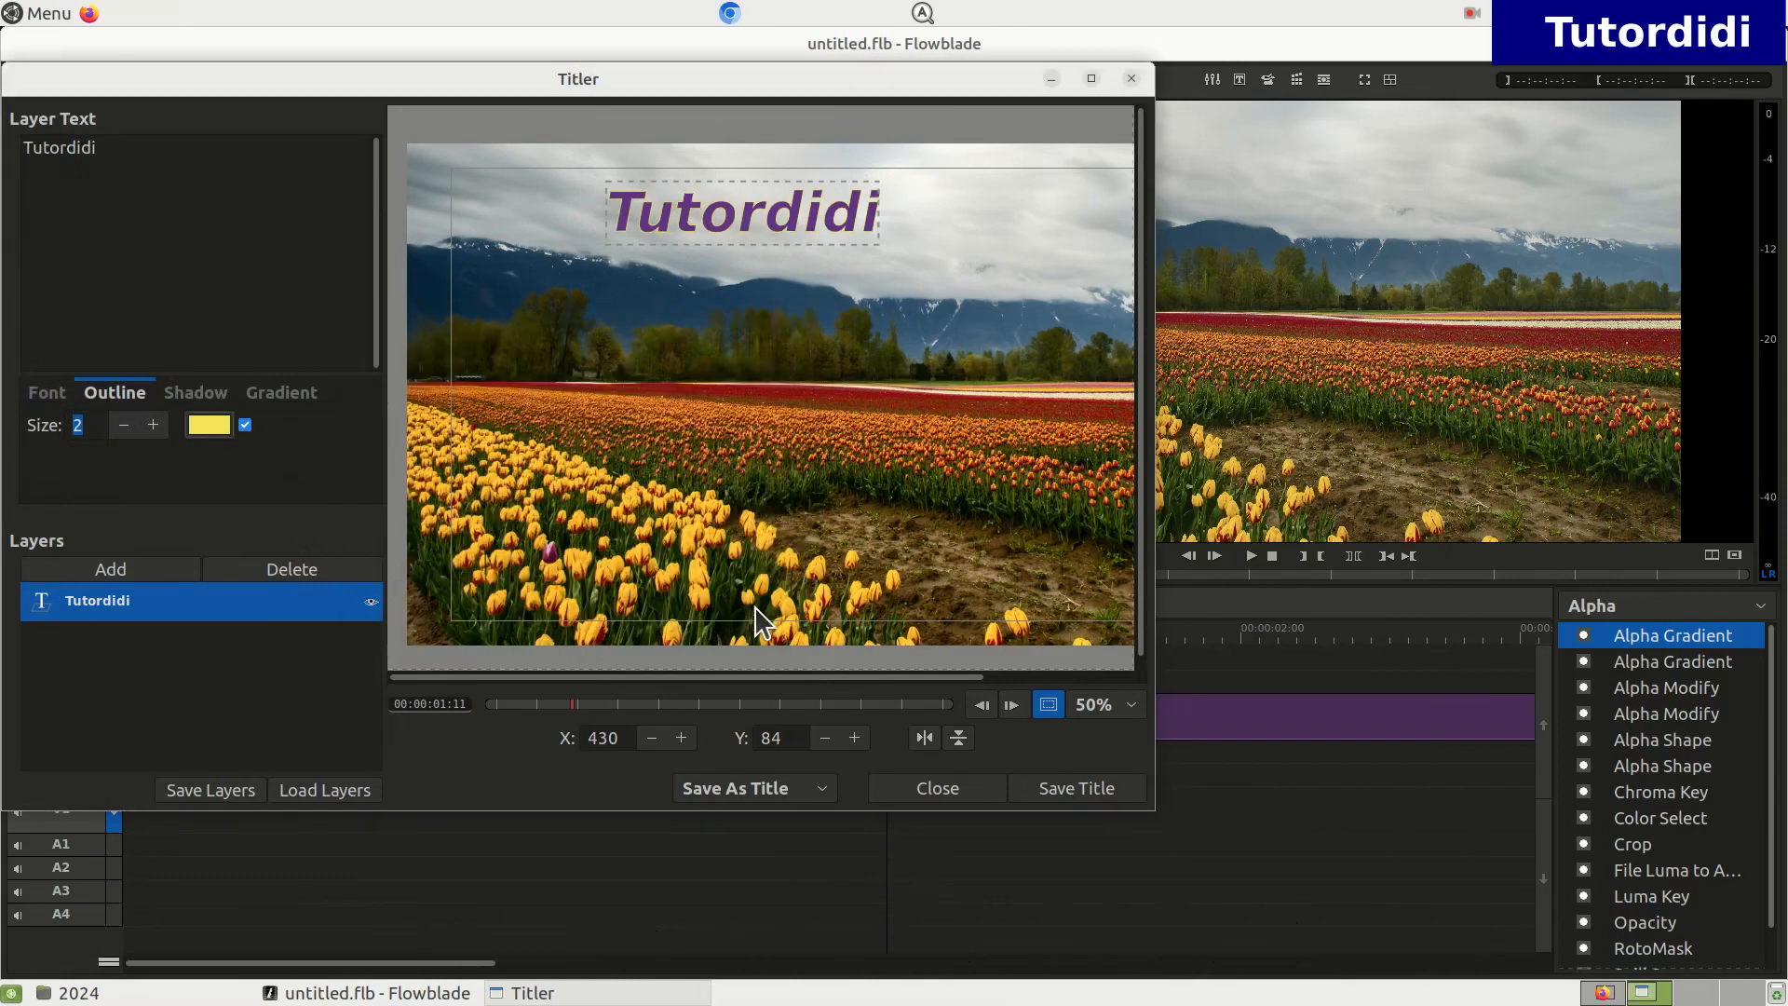
pyautogui.write('5')
pyautogui.write('7')
pyautogui.press('BackSpace')
pyautogui.write('5')
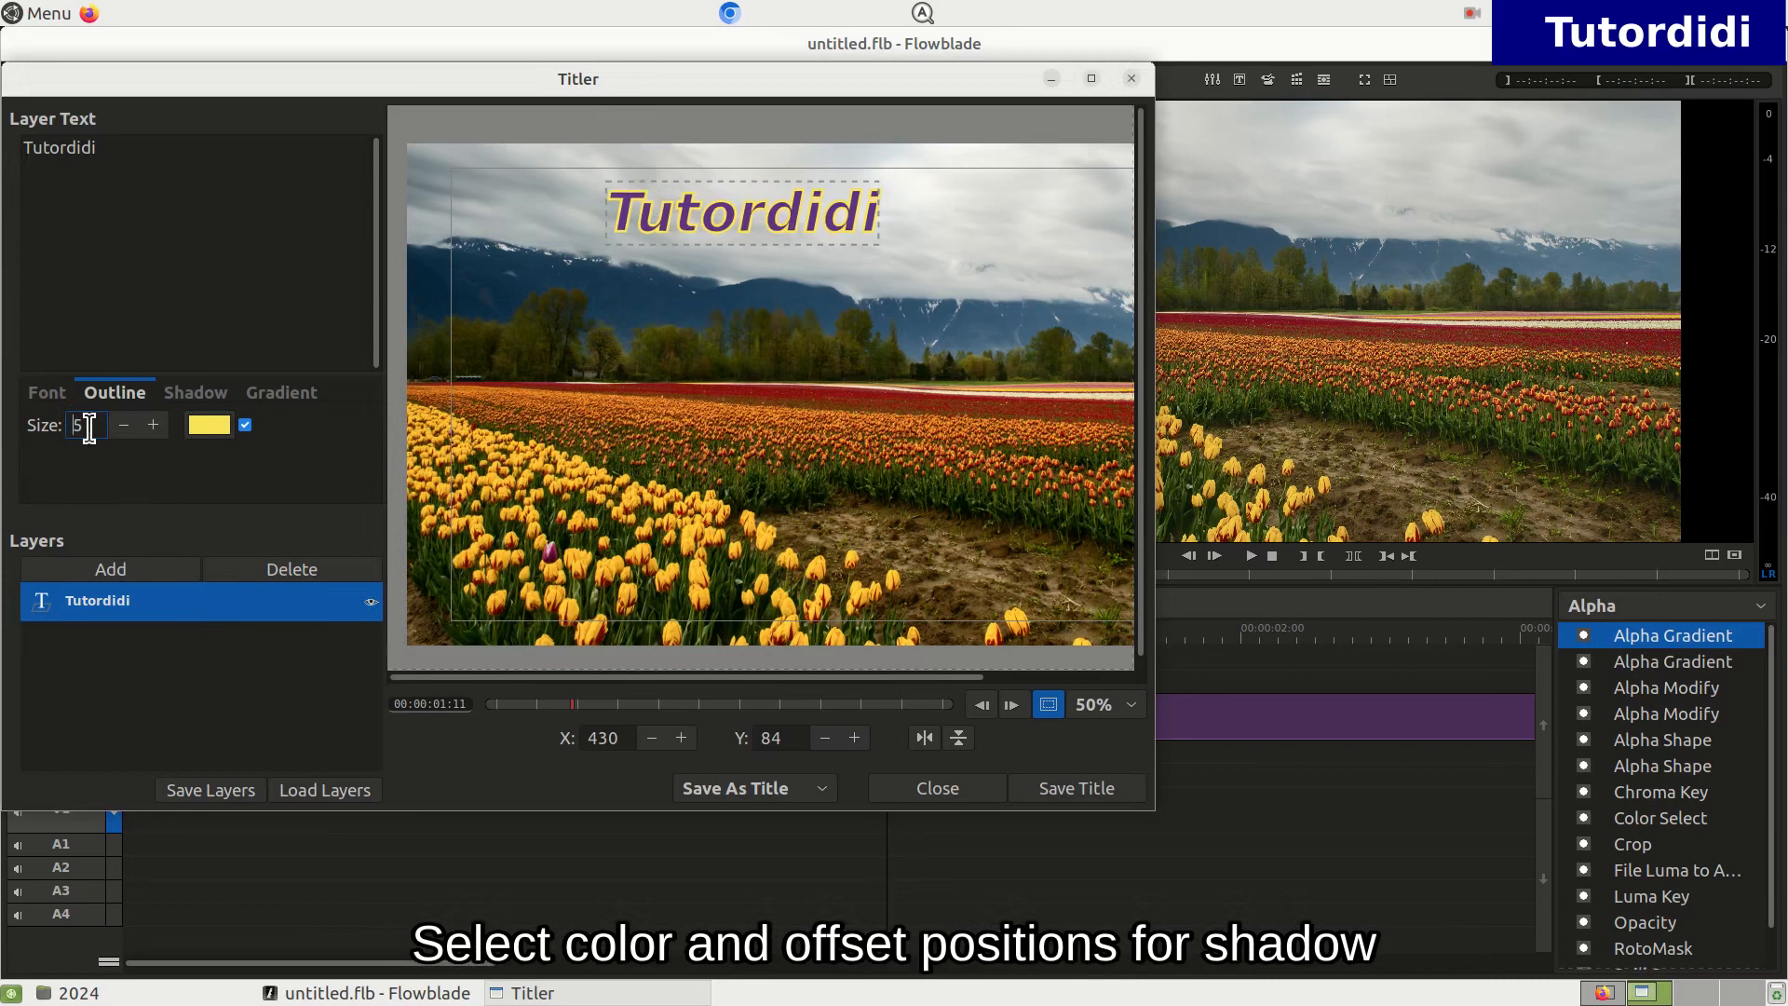
# Step: Enable the black shadow on the title text and set its Y offset to 9
pyautogui.click(196, 392)
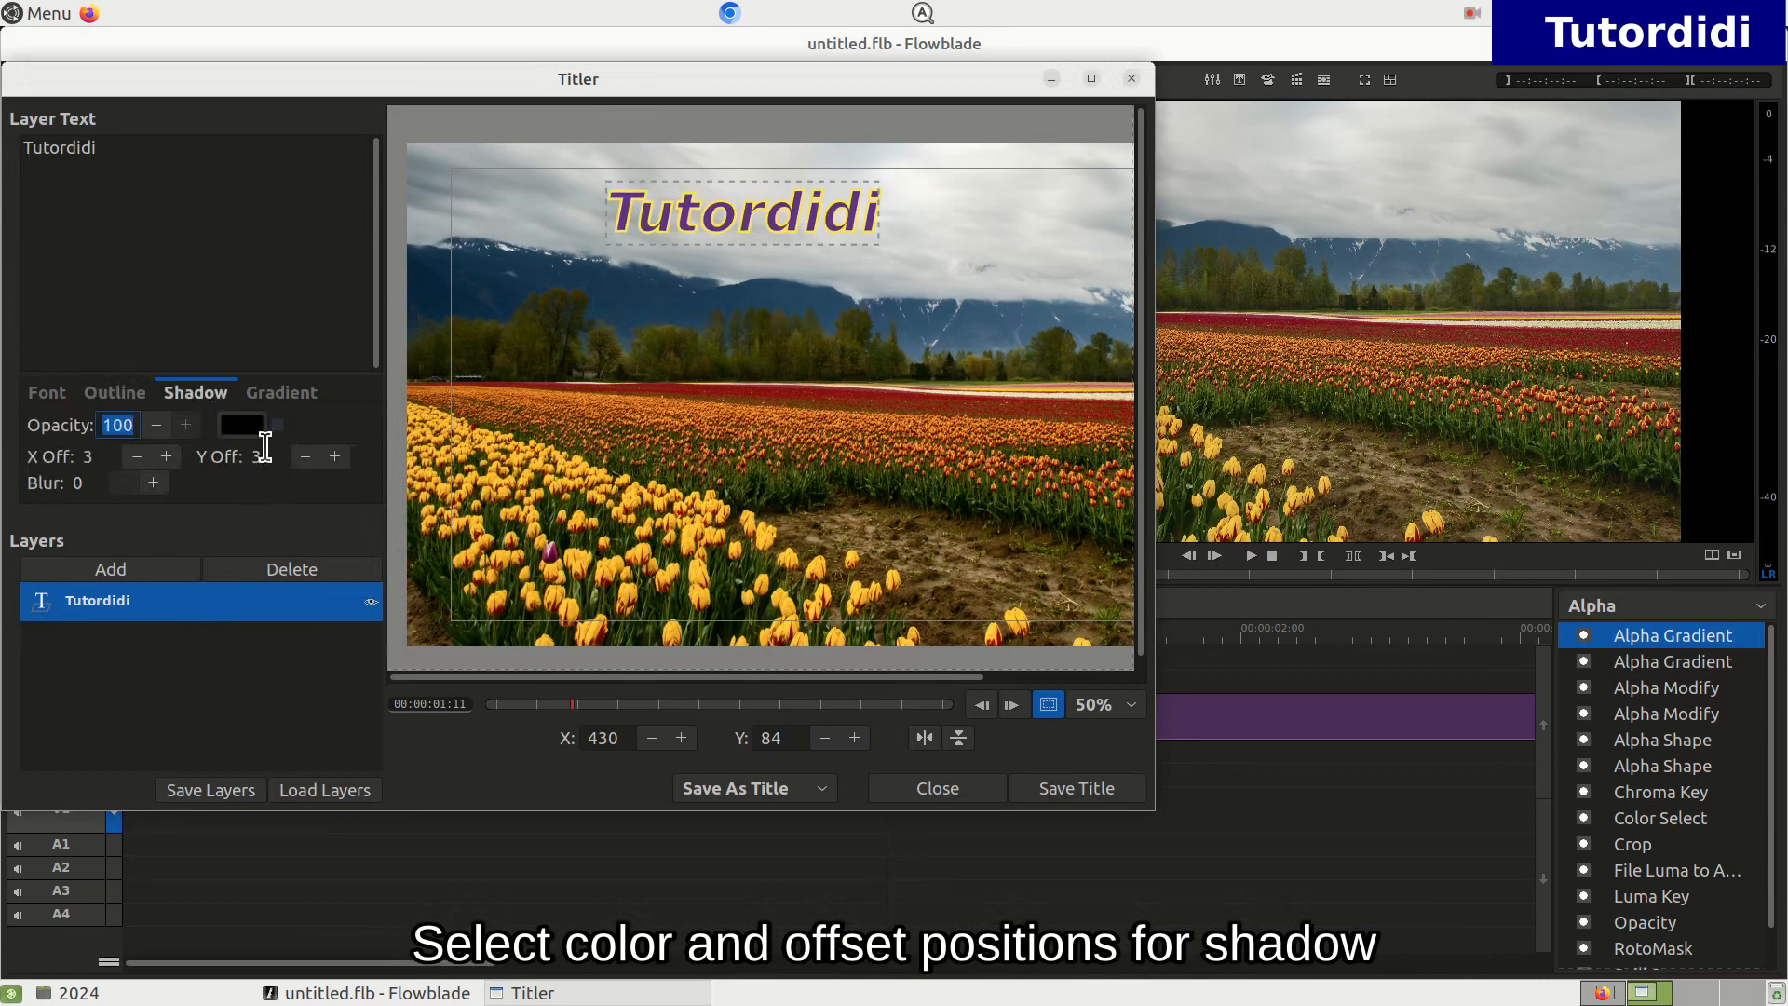
pyautogui.click(277, 425)
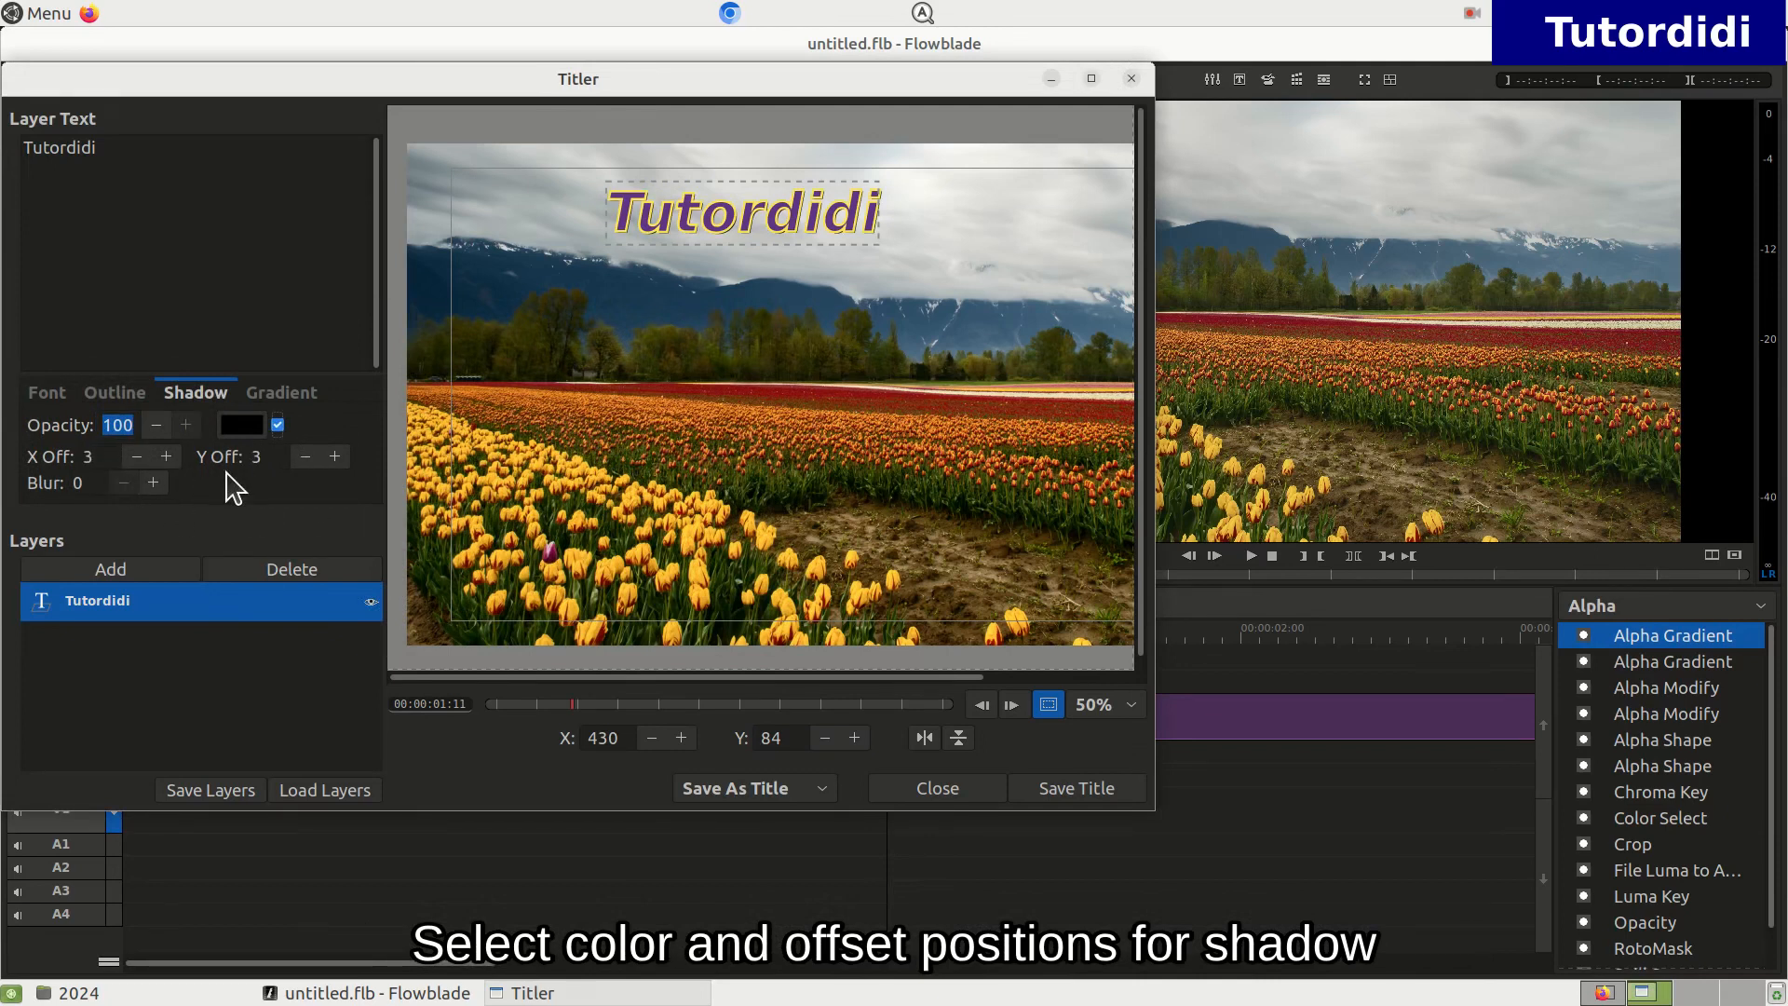
pyautogui.click(253, 456)
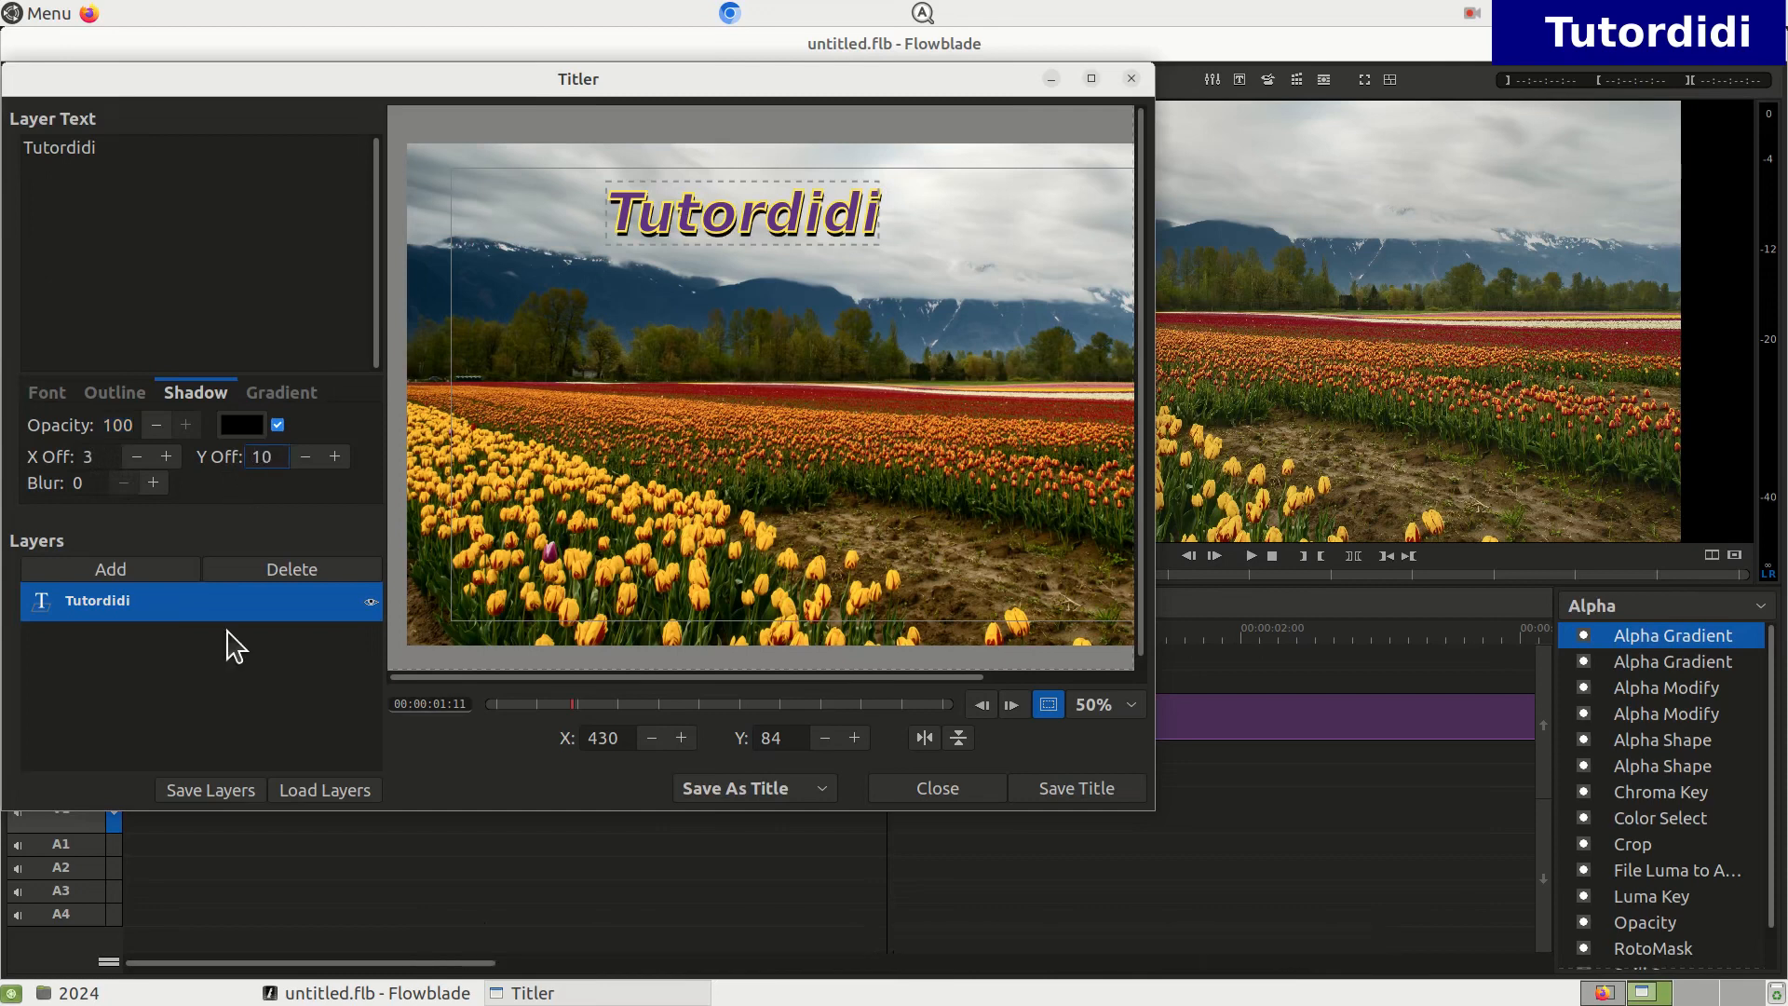
pyautogui.click(335, 457)
# Step: Enable a gradient on the title text with yellow as its colour and a horizontal direction
pyautogui.click(283, 394)
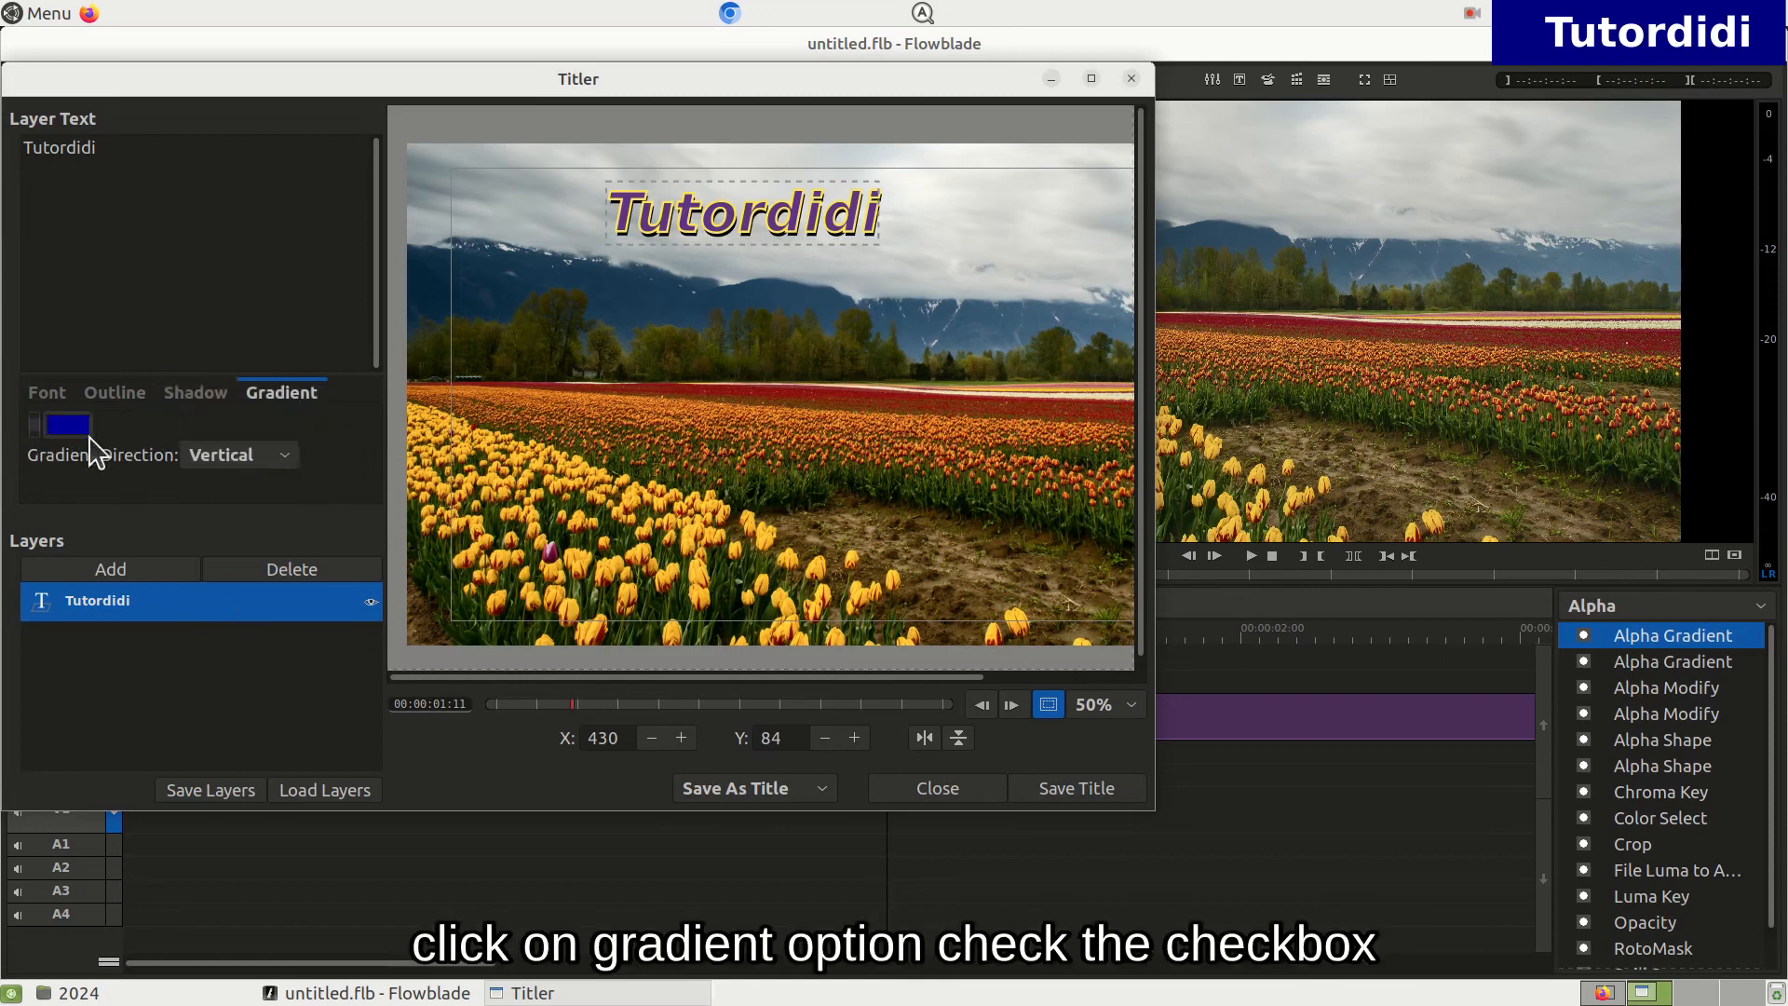
pyautogui.click(35, 426)
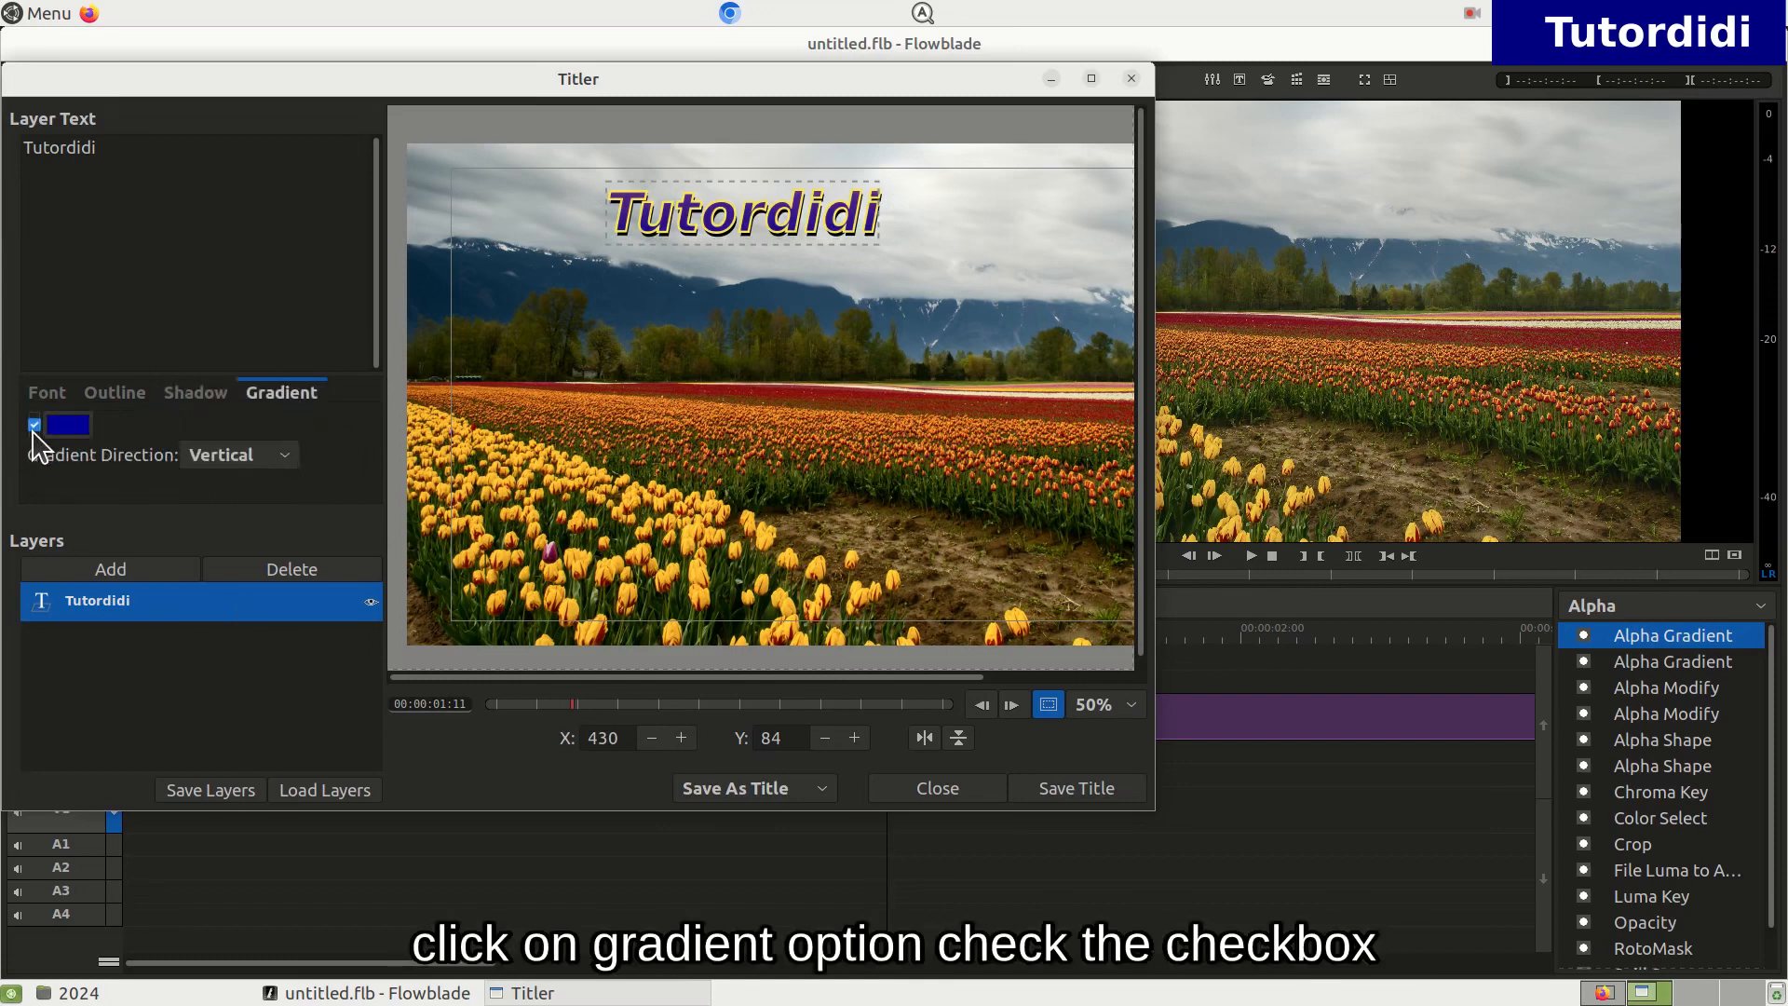
pyautogui.click(34, 425)
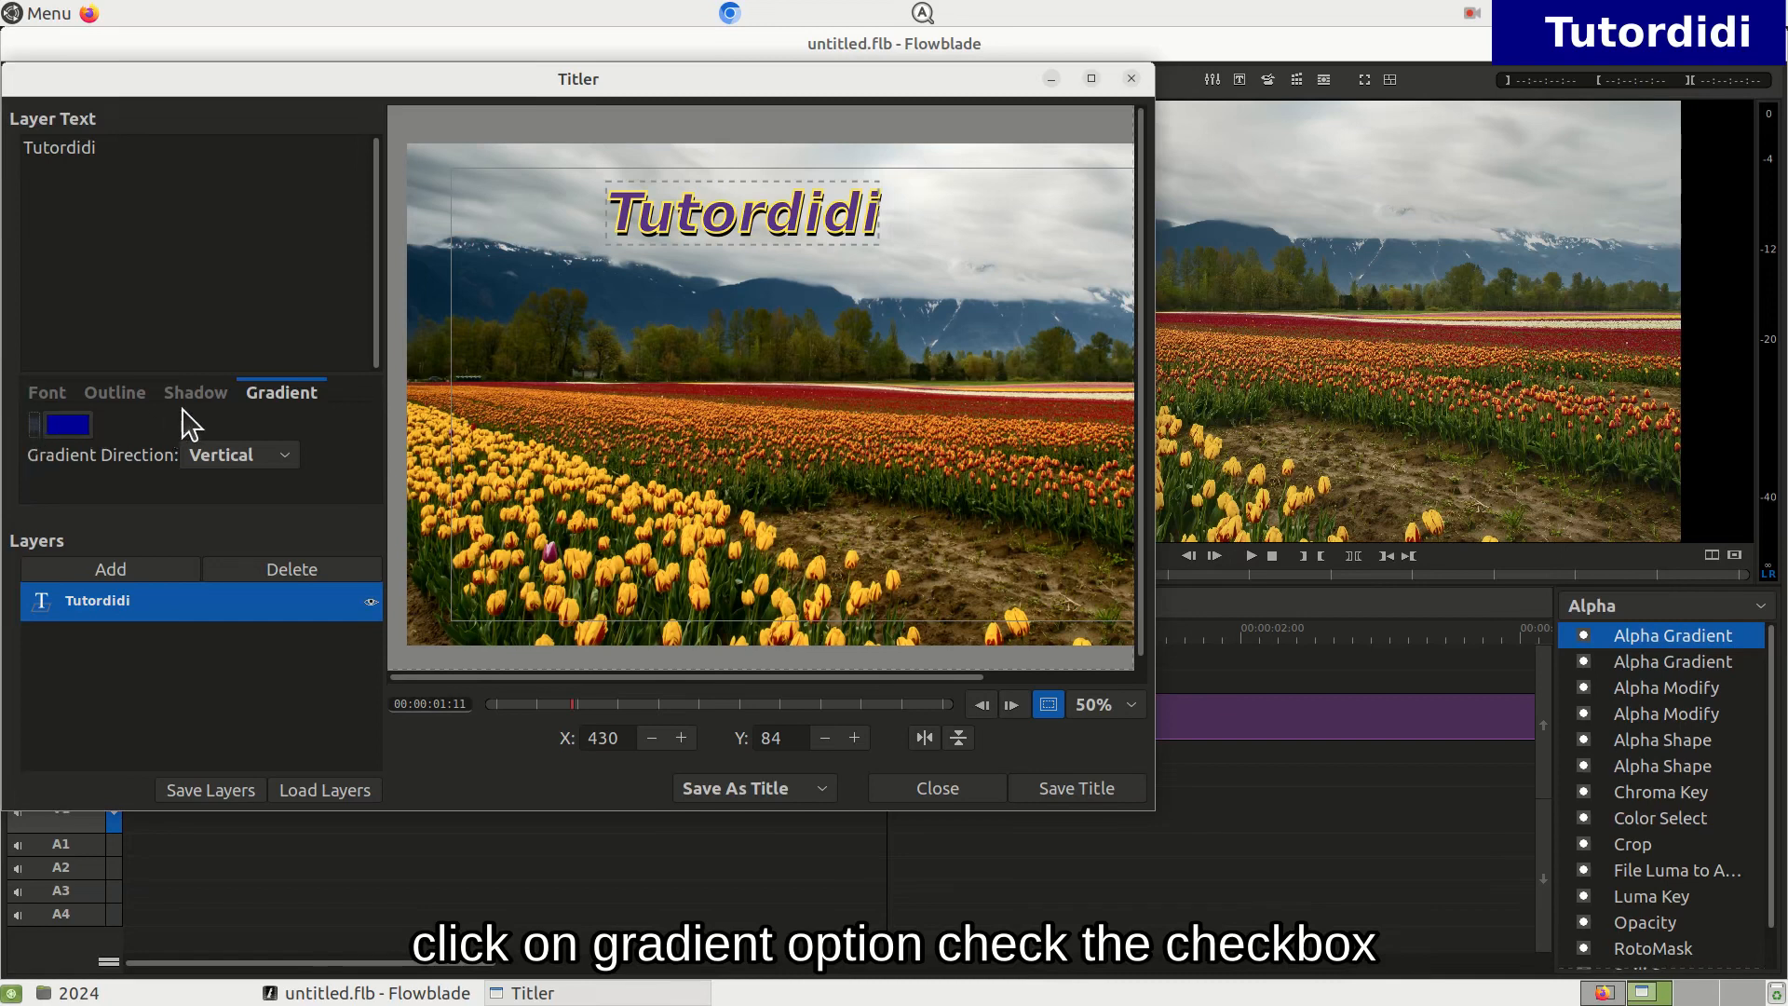
pyautogui.click(34, 426)
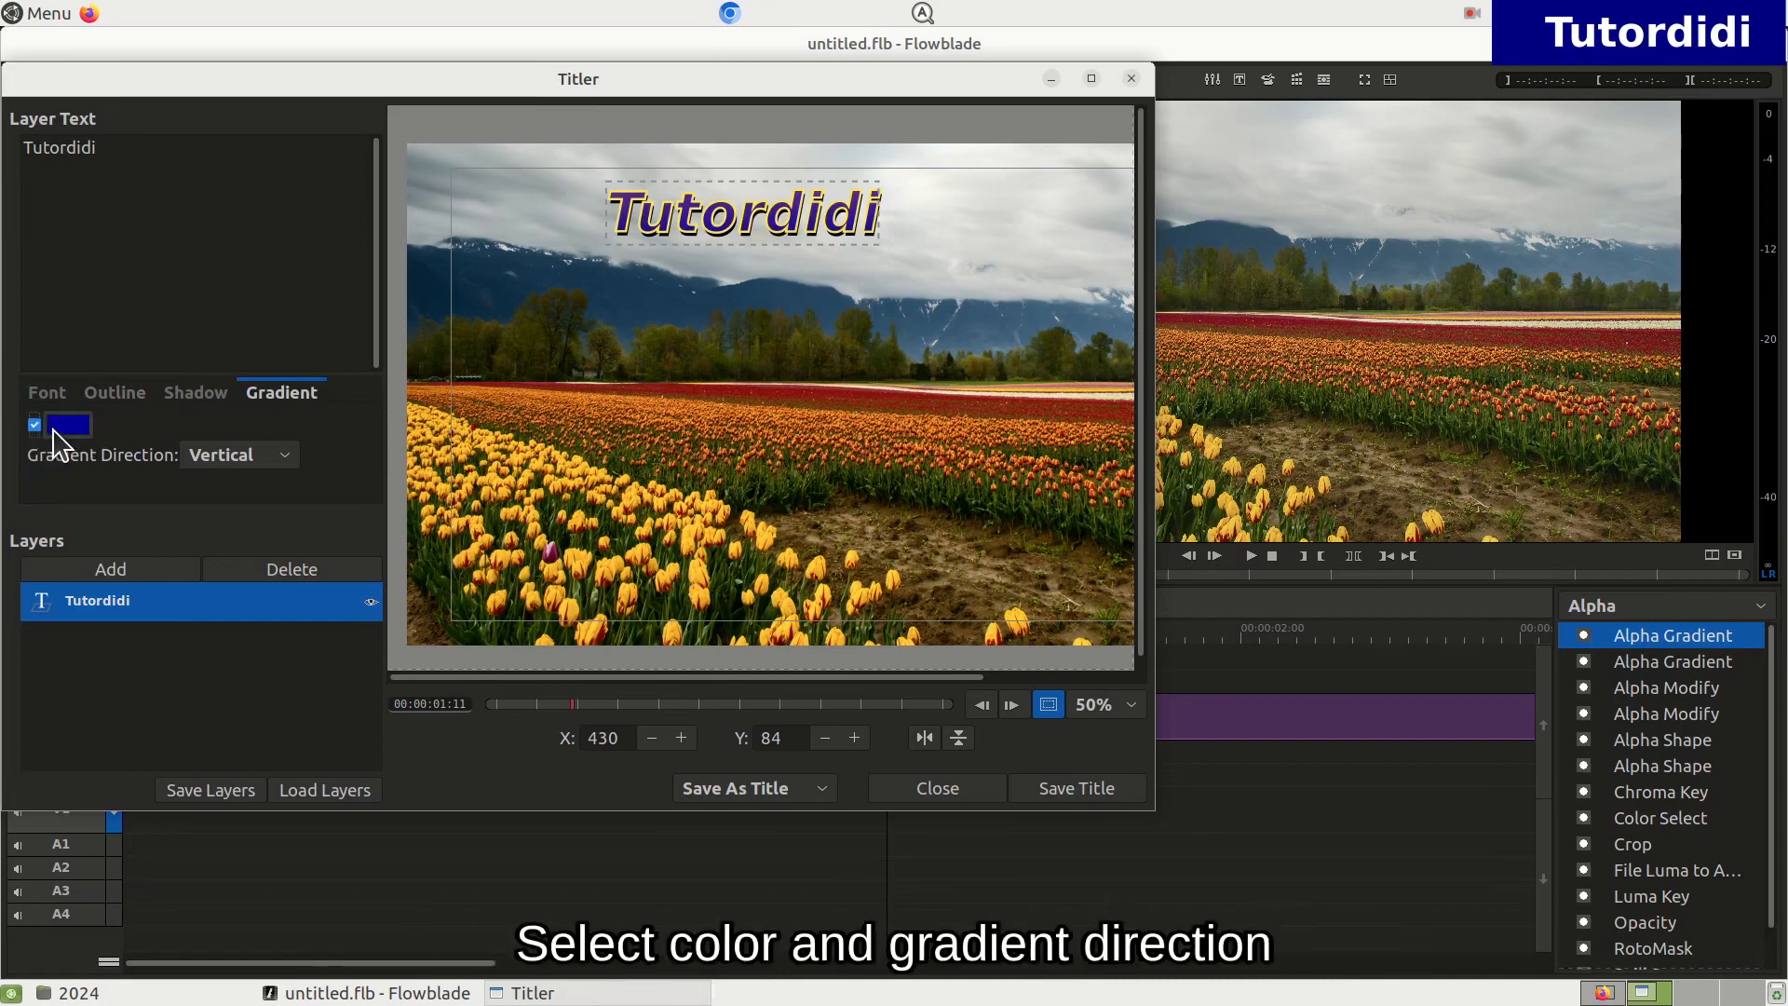
pyautogui.click(63, 426)
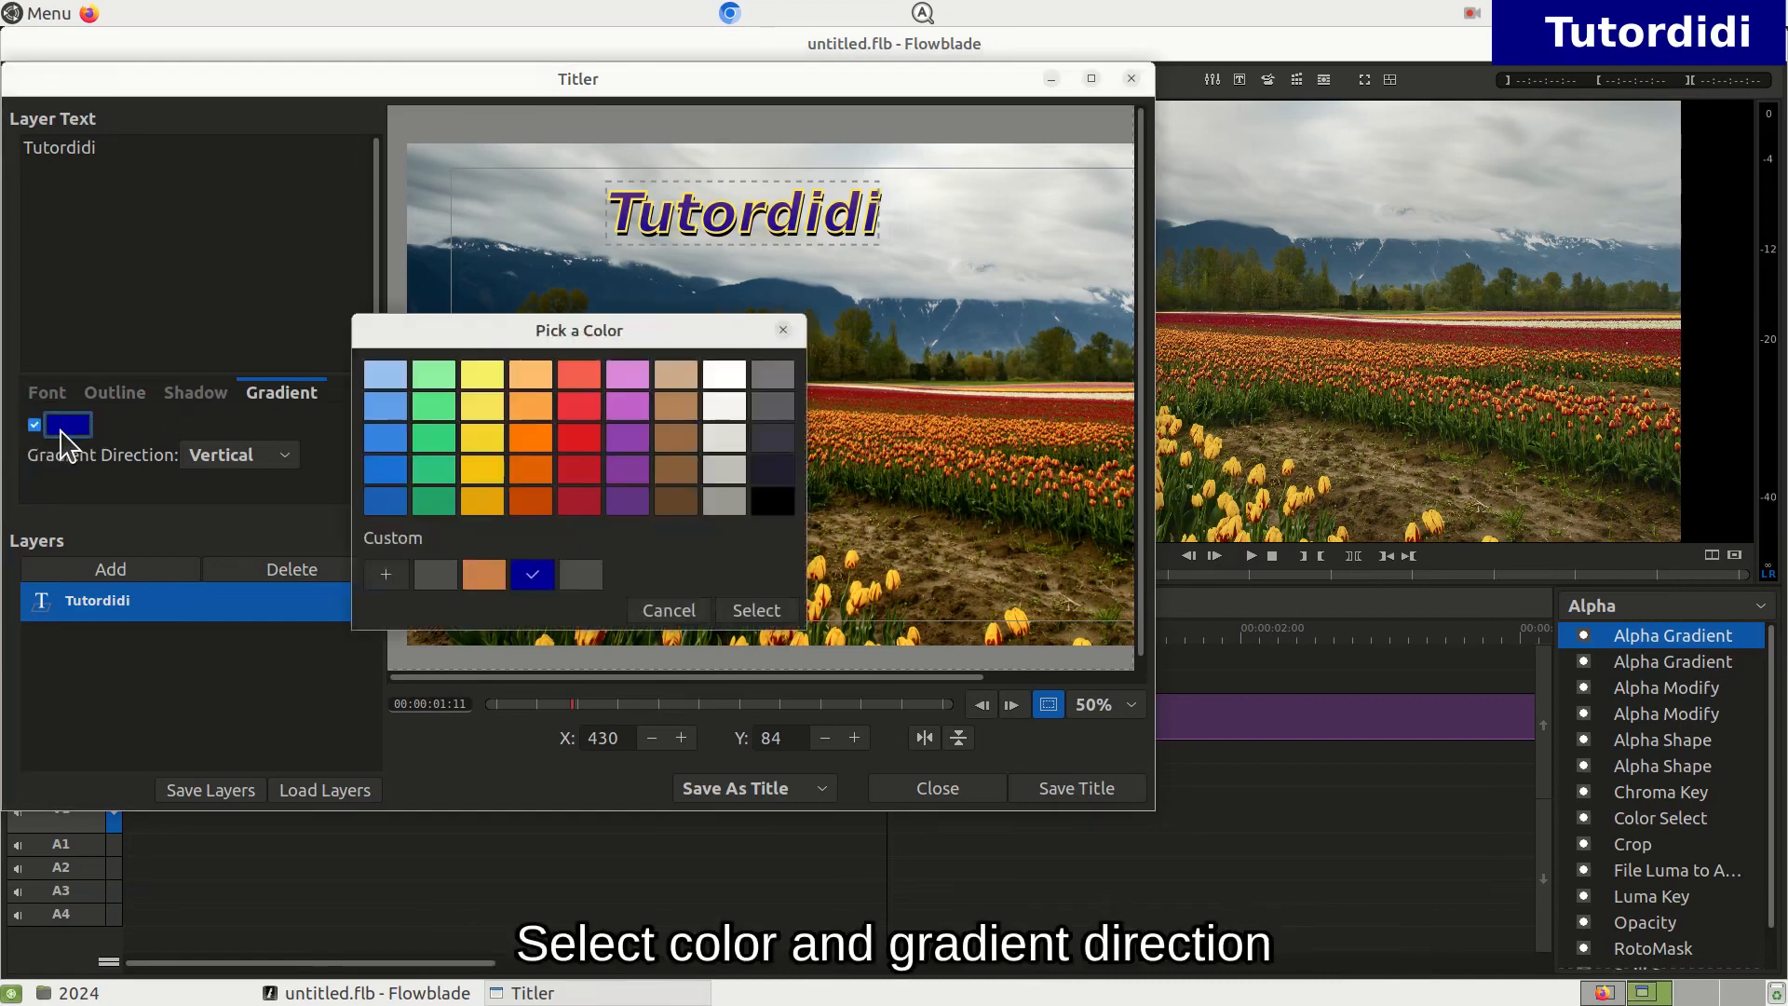
pyautogui.click(484, 407)
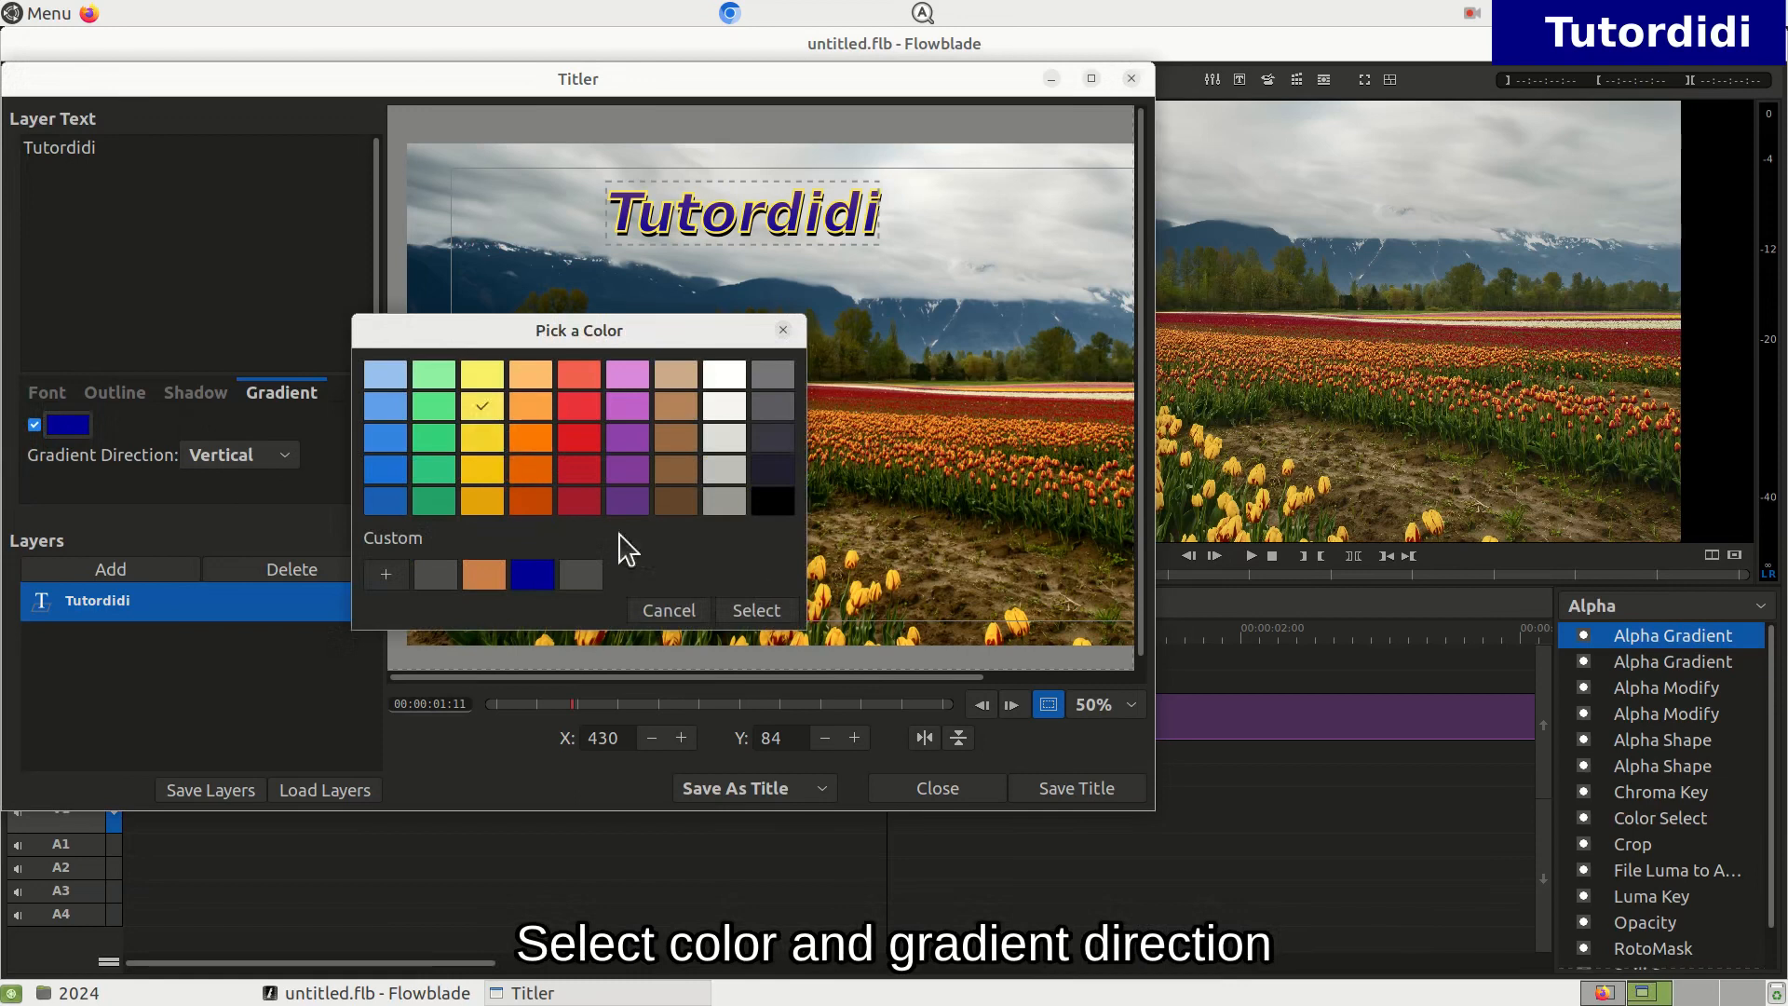
pyautogui.click(745, 615)
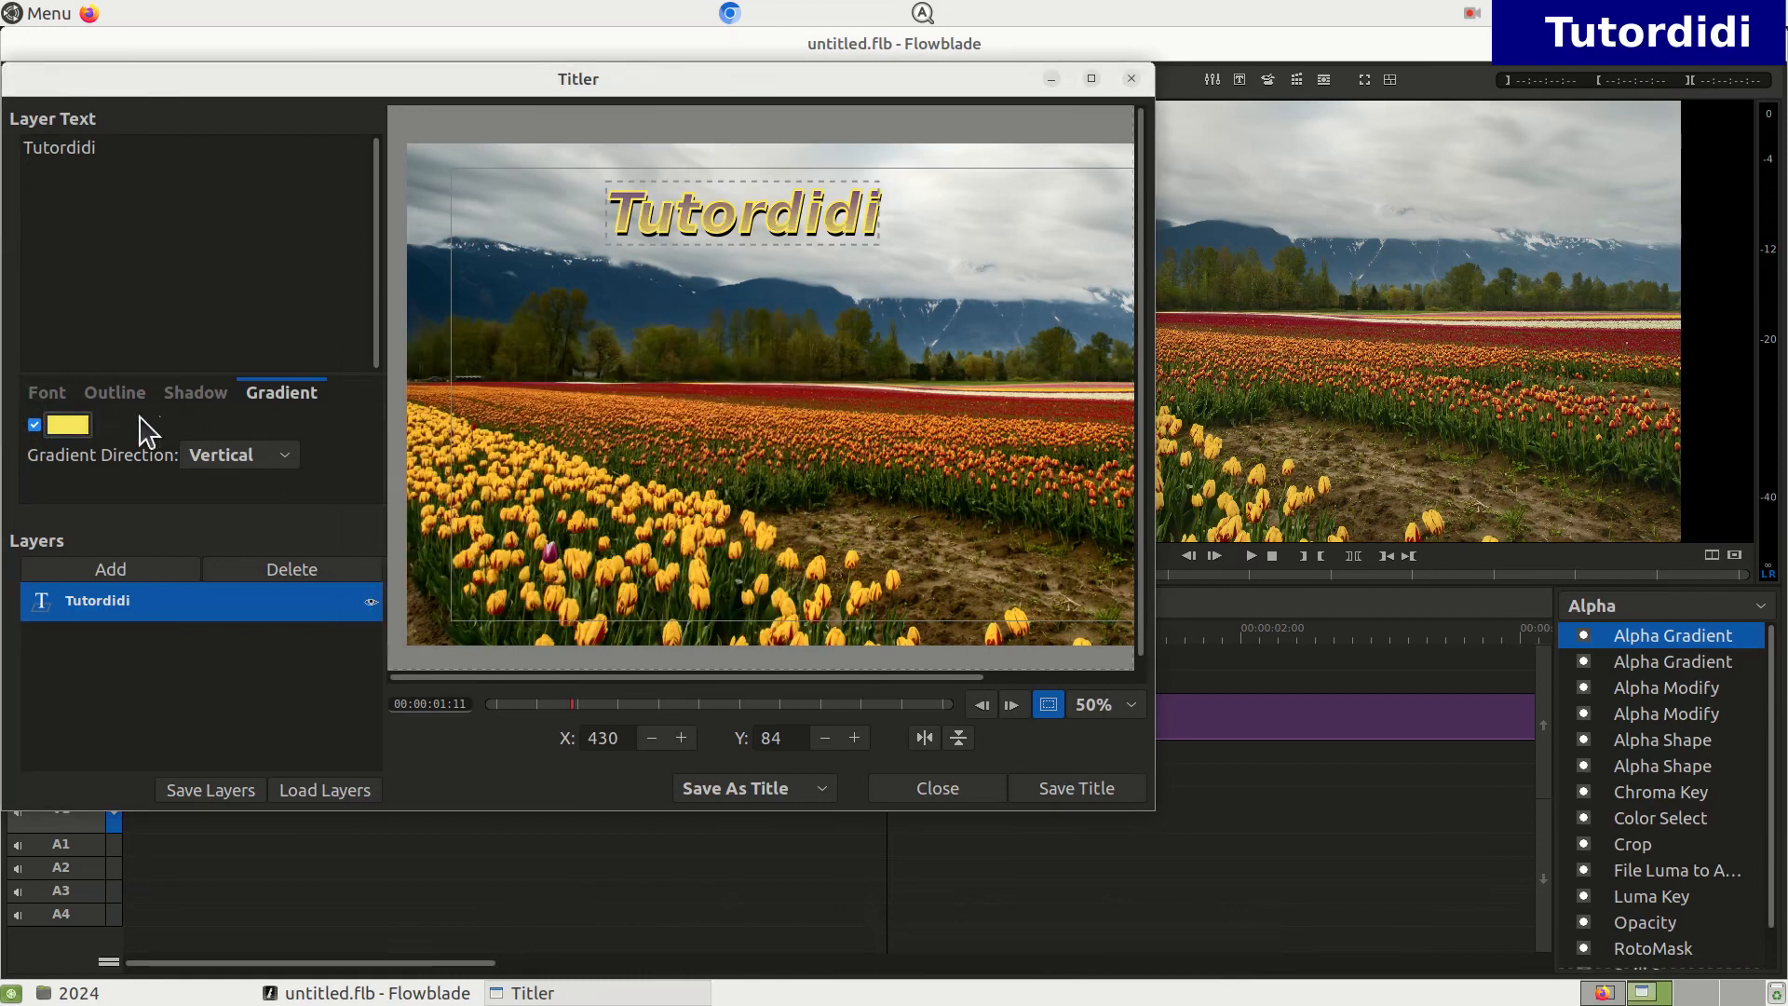
pyautogui.click(289, 459)
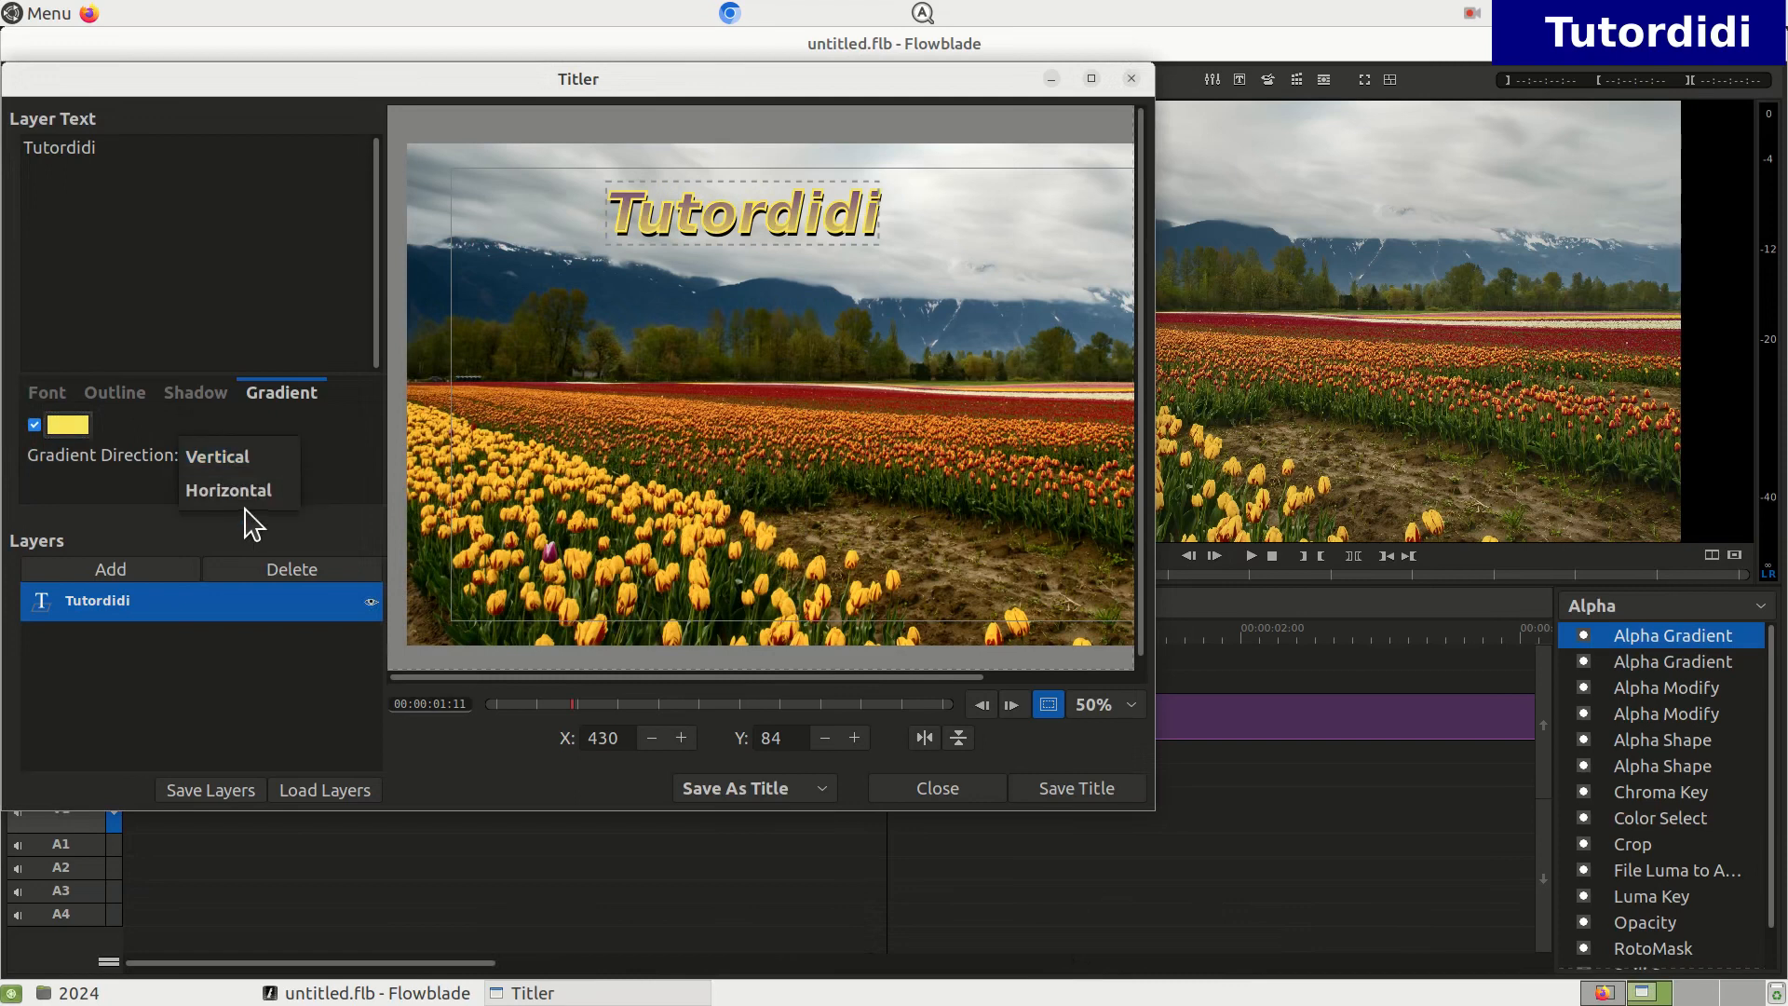
pyautogui.click(283, 503)
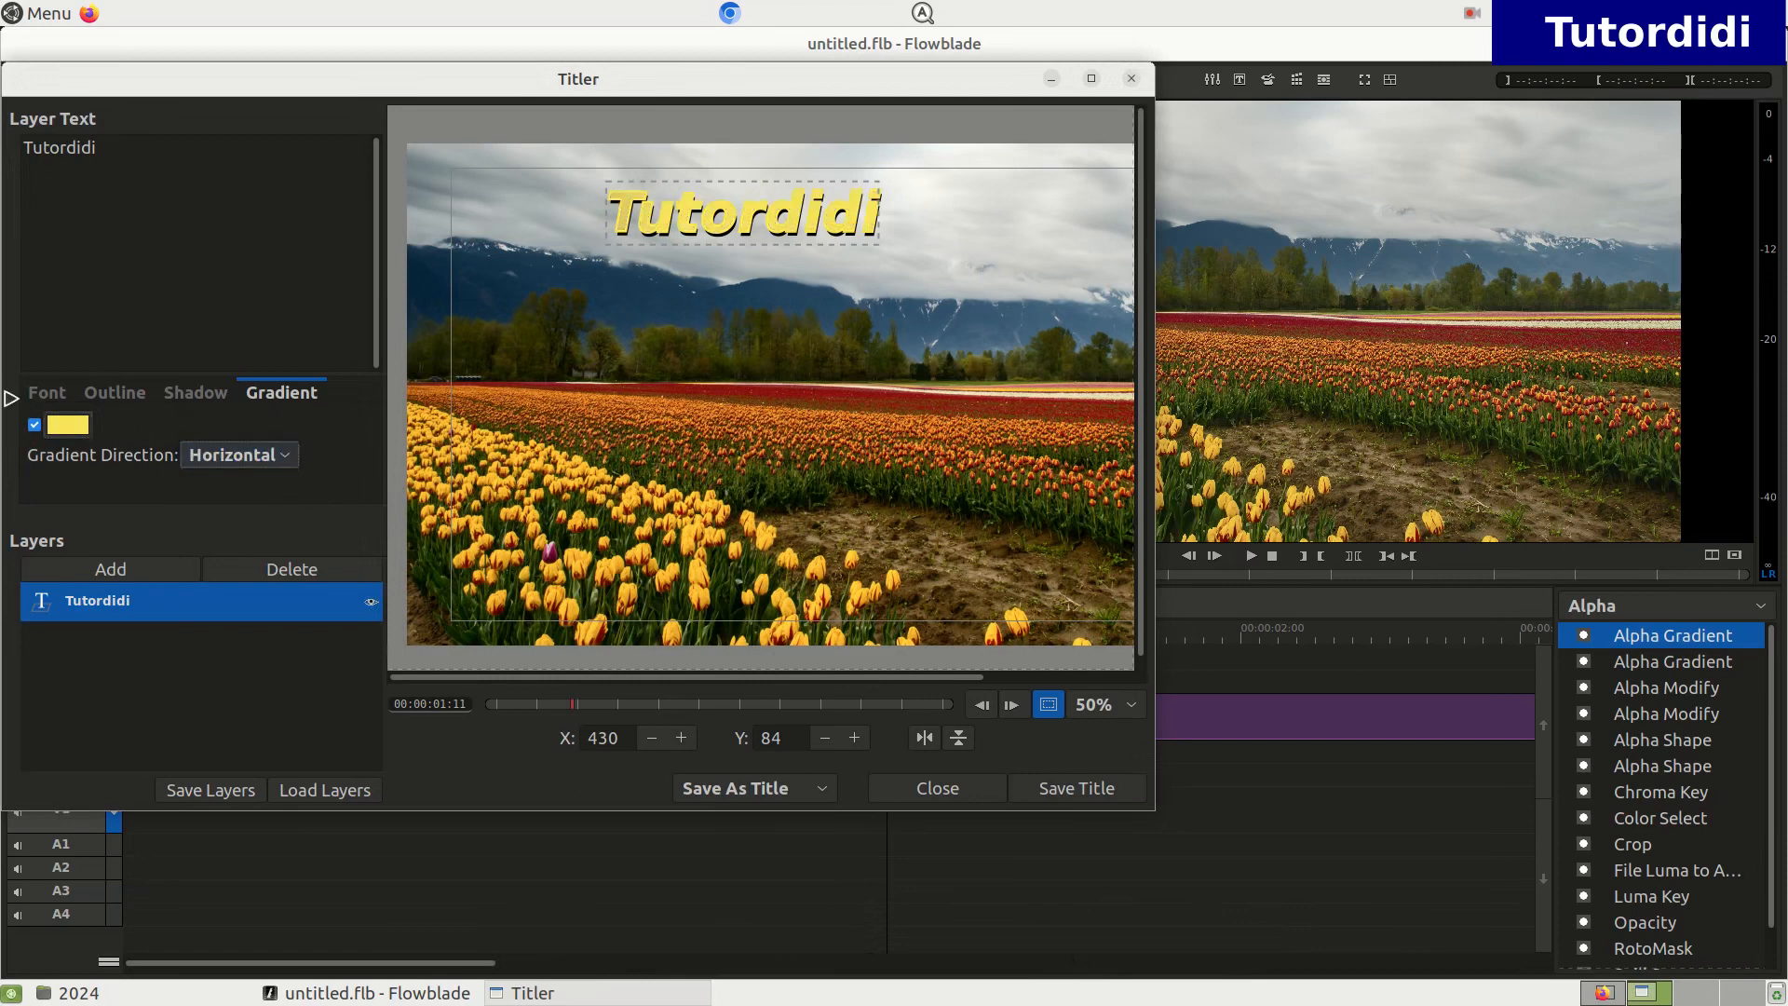
# Step: Turn off both the gradient and the shadow on the title text
pyautogui.click(36, 425)
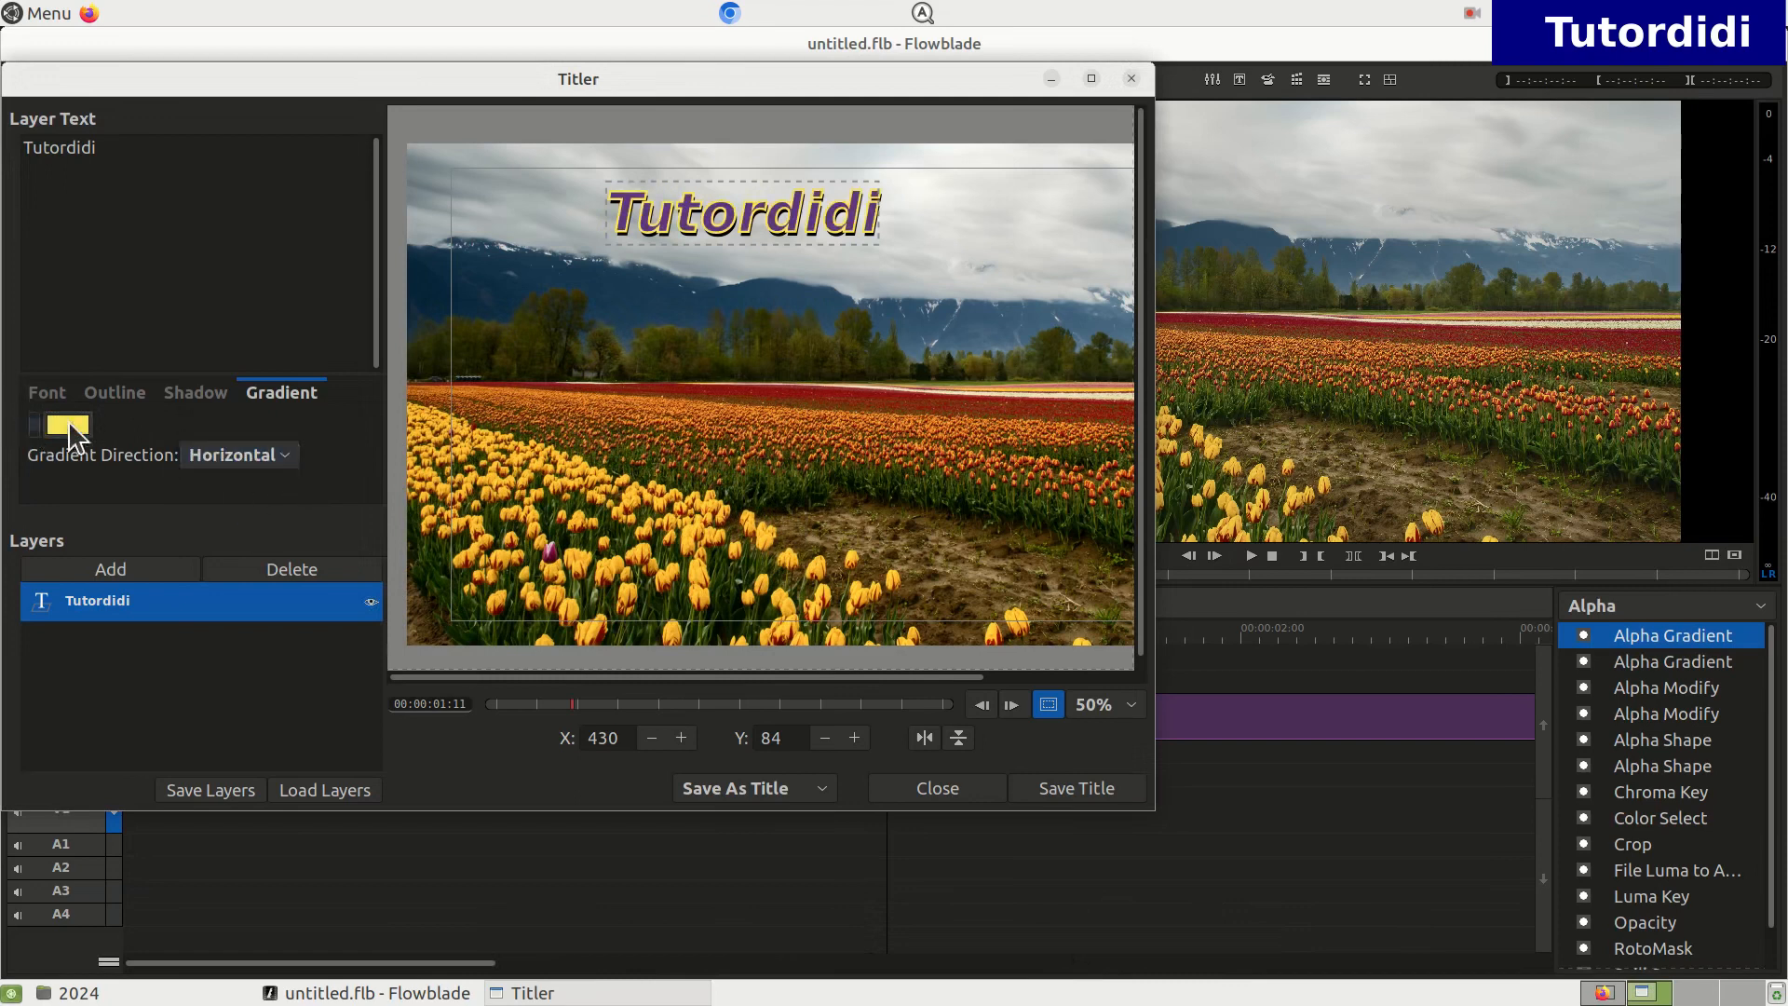
pyautogui.click(195, 395)
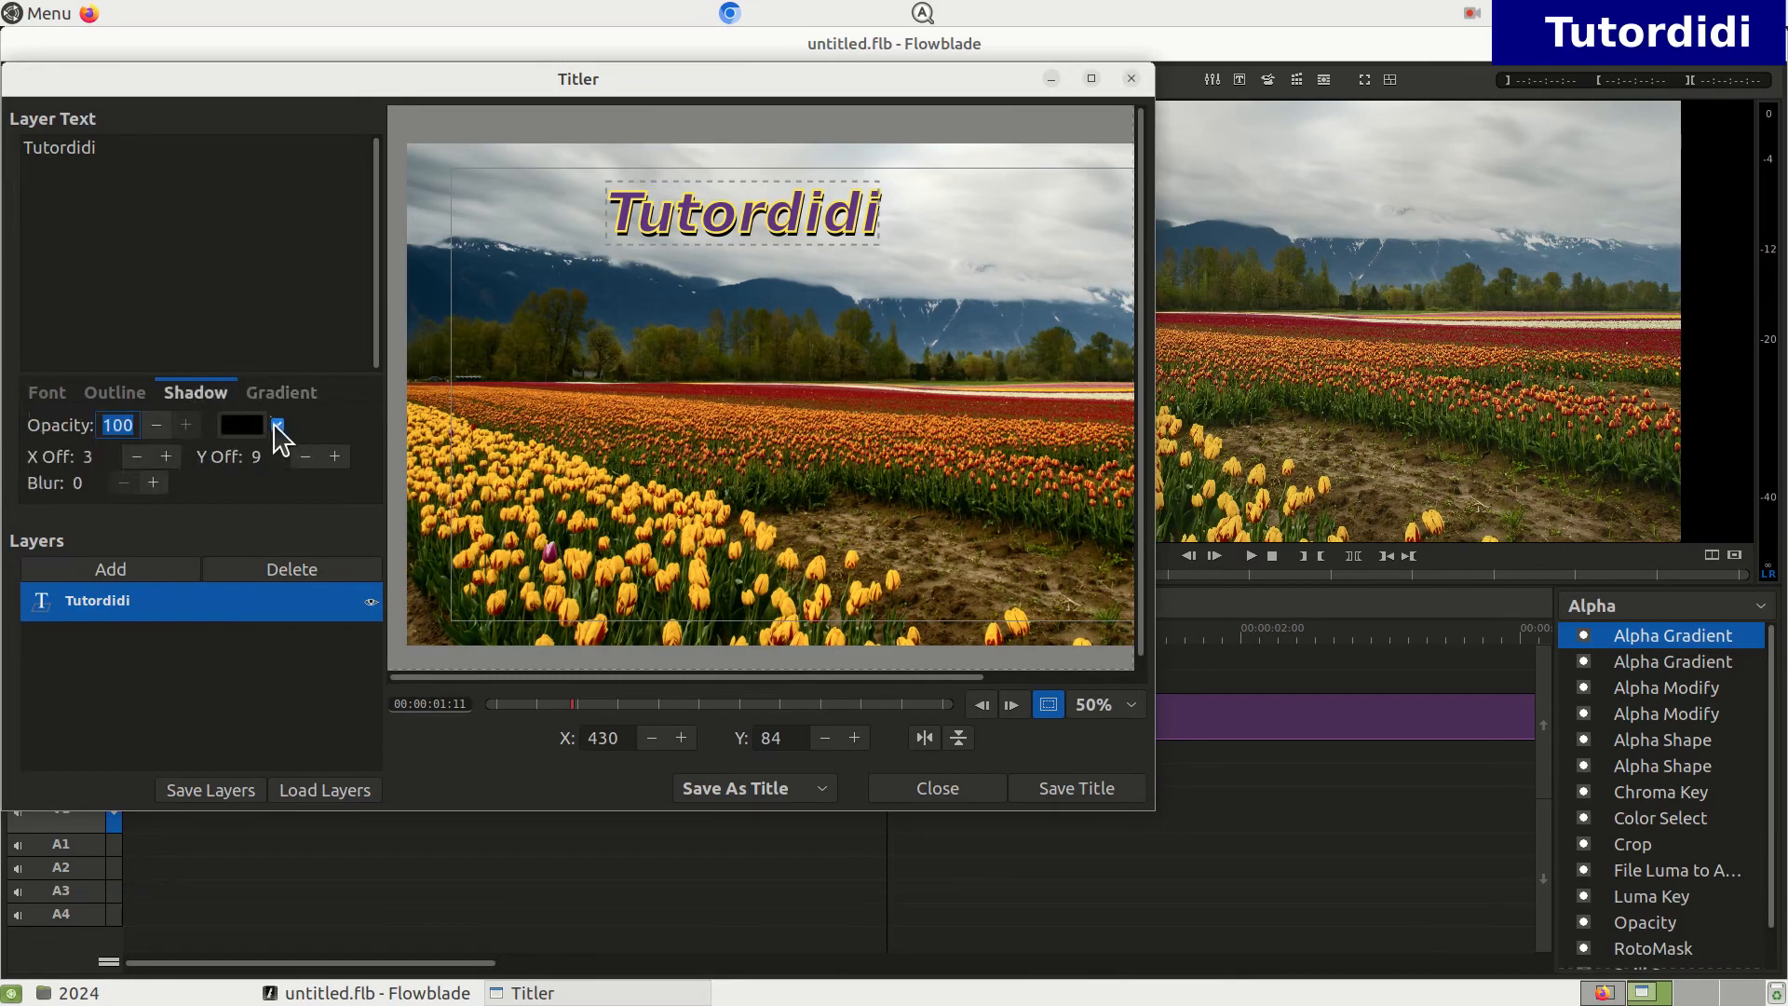
pyautogui.click(278, 424)
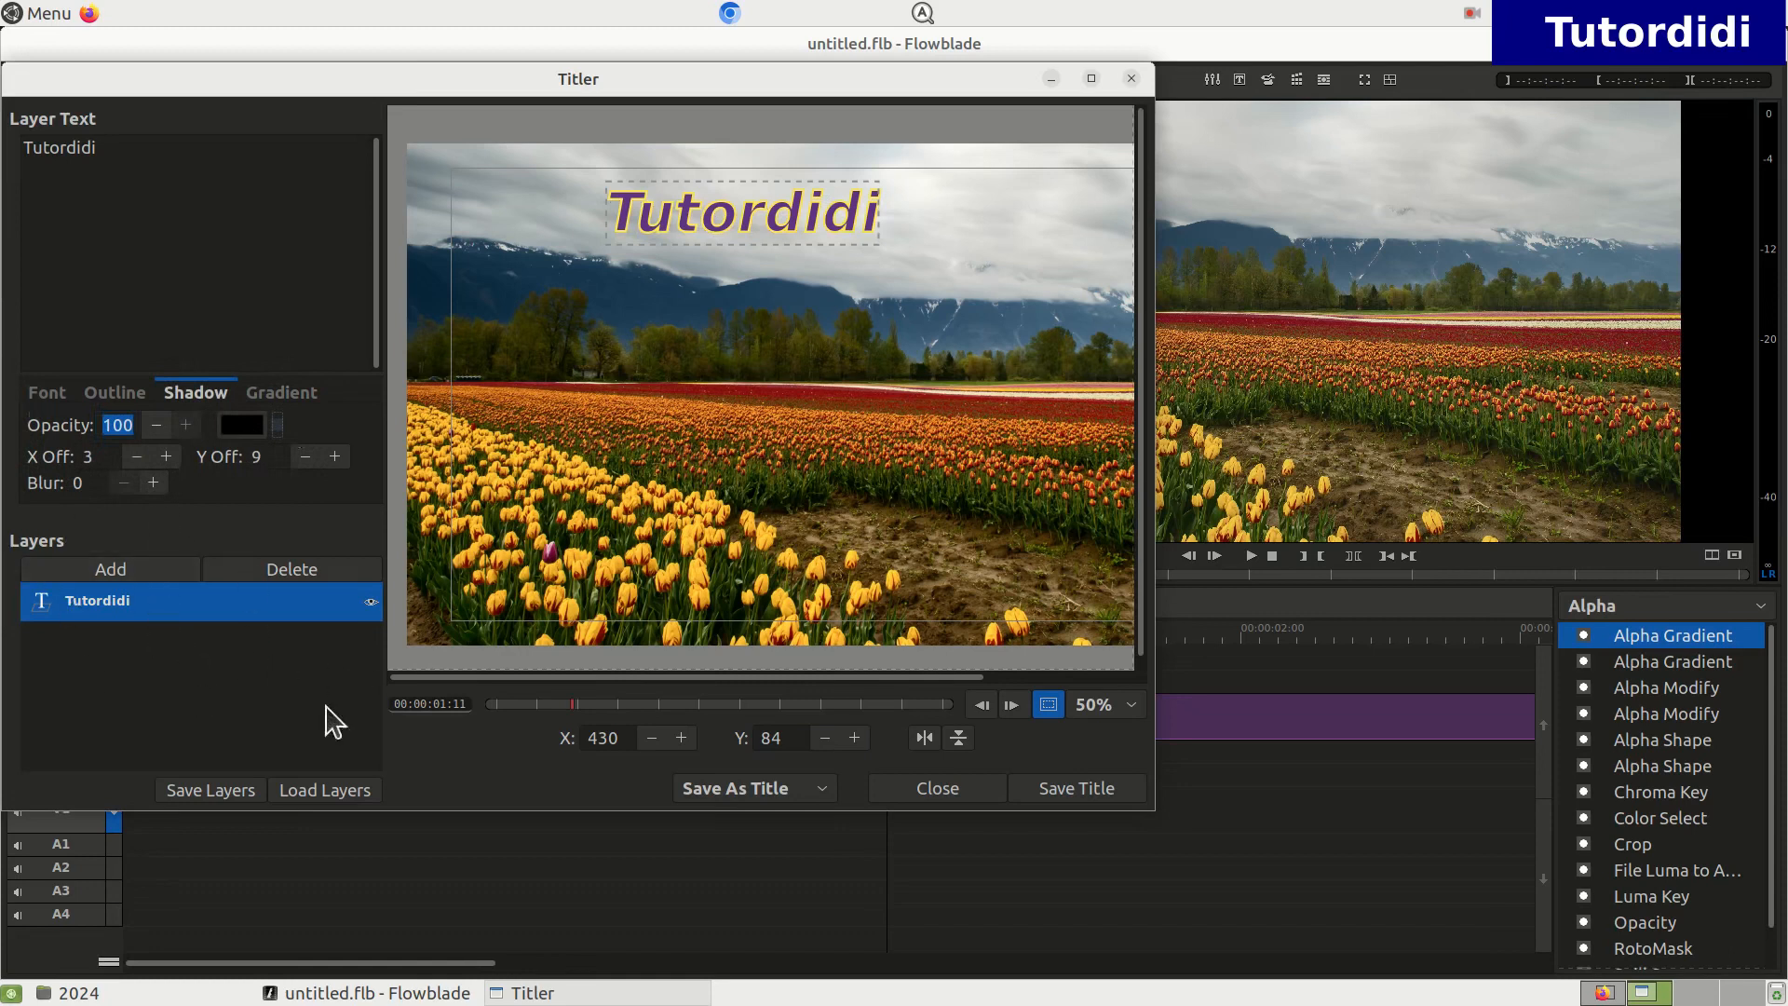
# Step: Save the title under the name "Title" and close the Titler
pyautogui.click(1053, 791)
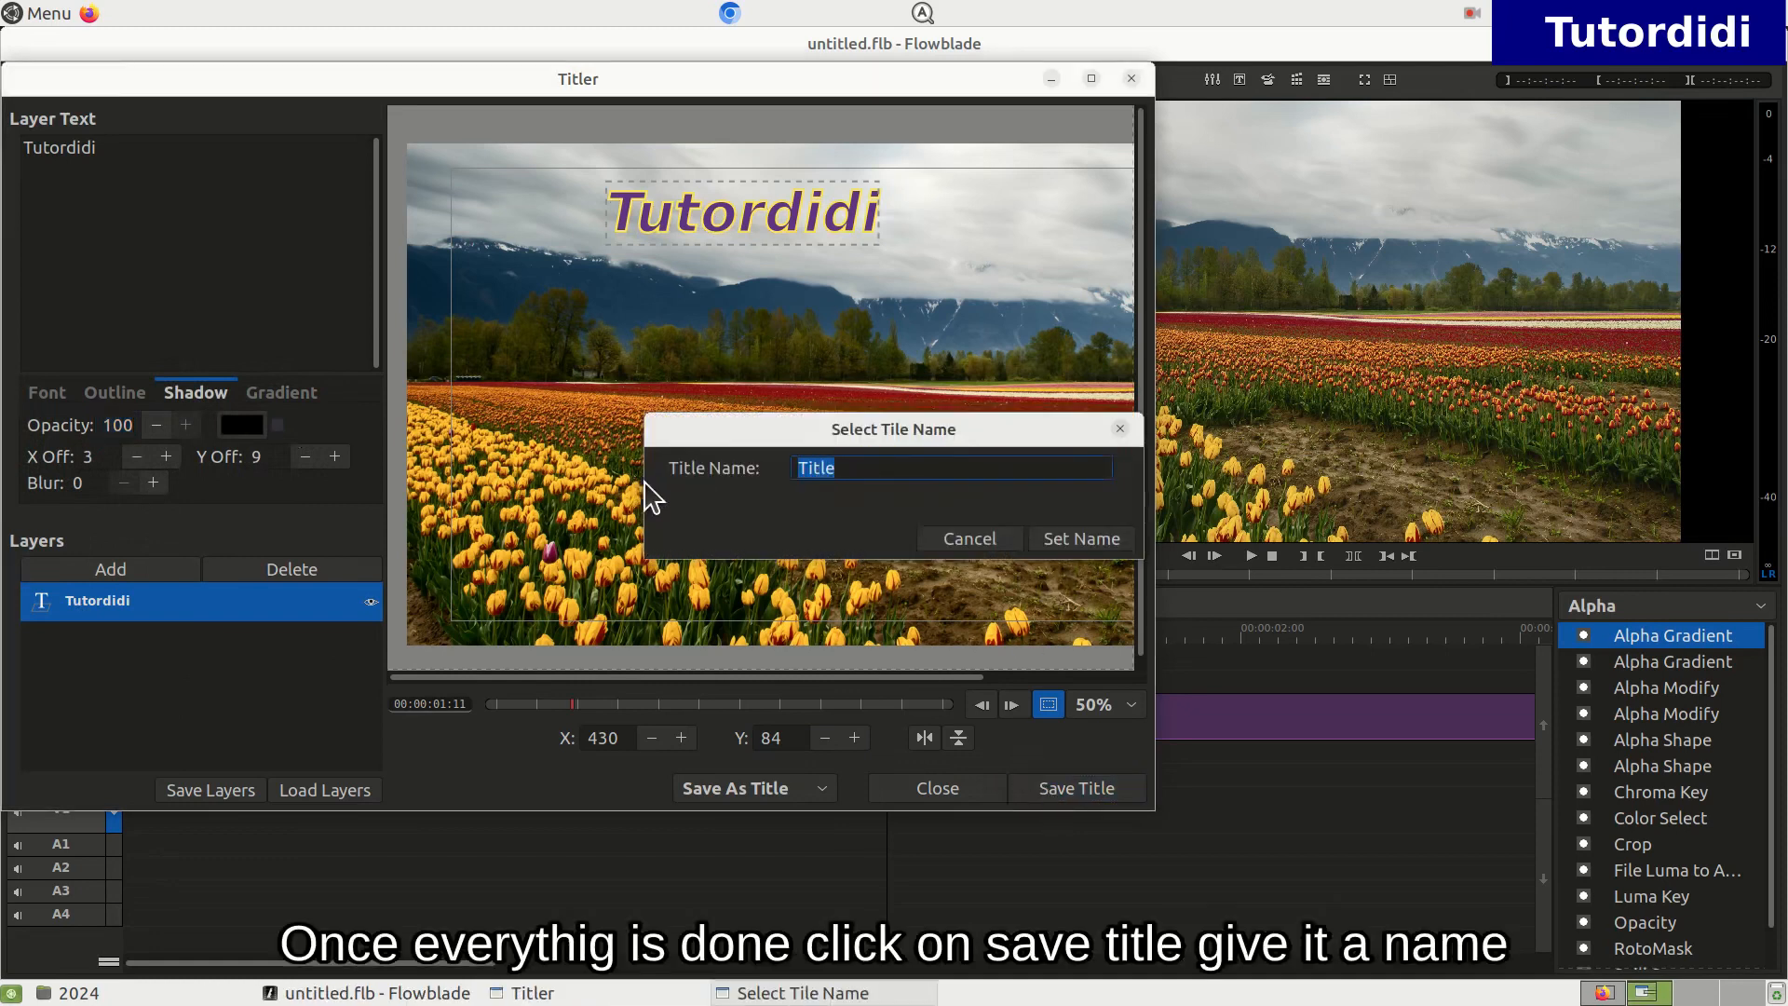
pyautogui.click(1101, 541)
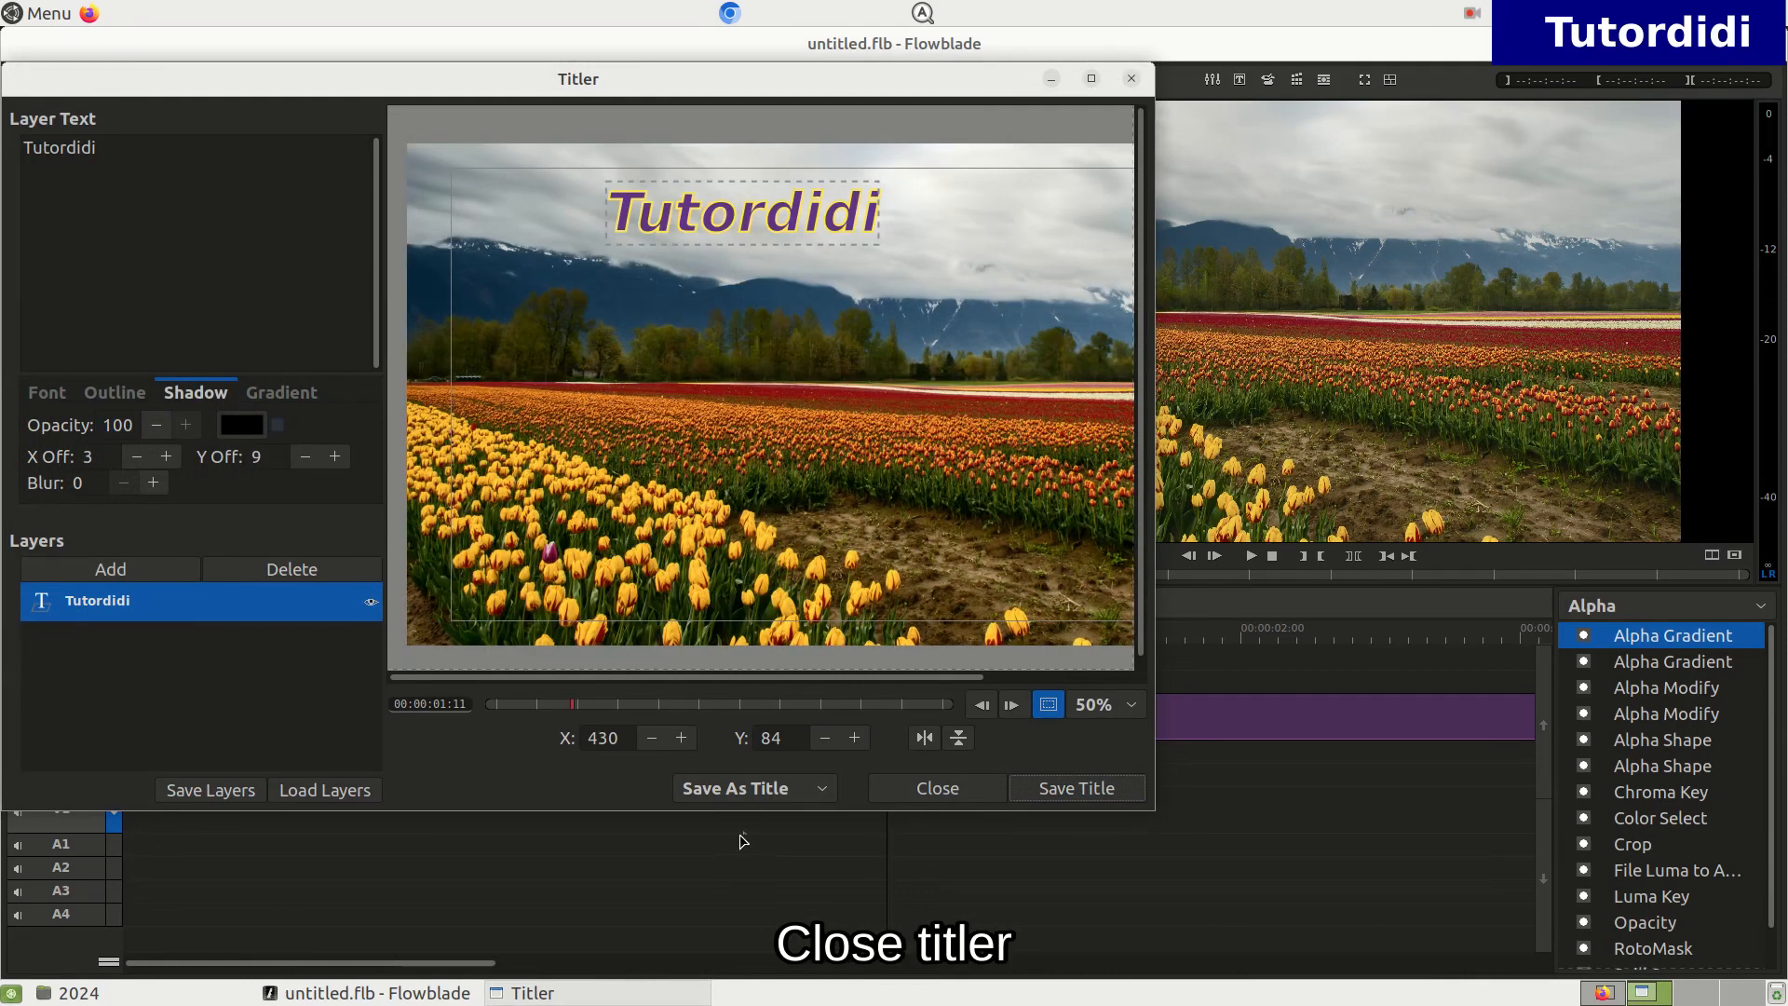
pyautogui.click(1130, 78)
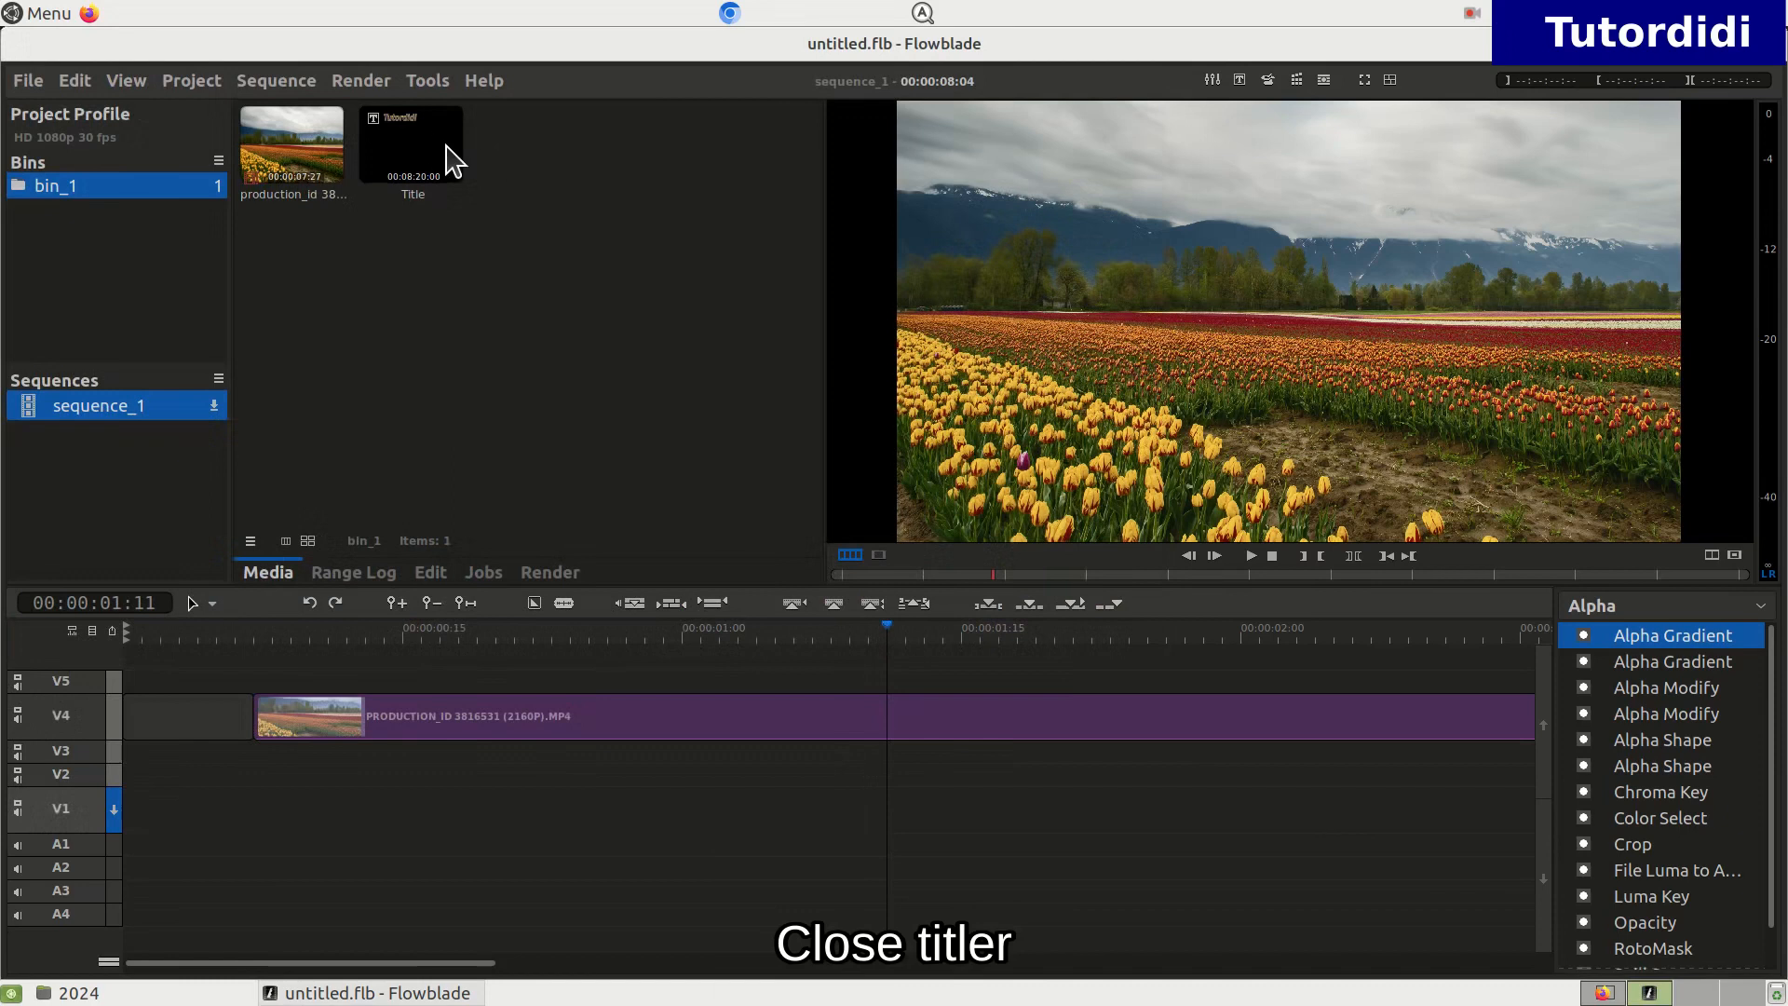
# Step: Place the Title clip on track V5, aligned with the start of the video clip on V4, and play the sequence
pyautogui.moveTo(405, 173); pyautogui.dragTo(289, 684)
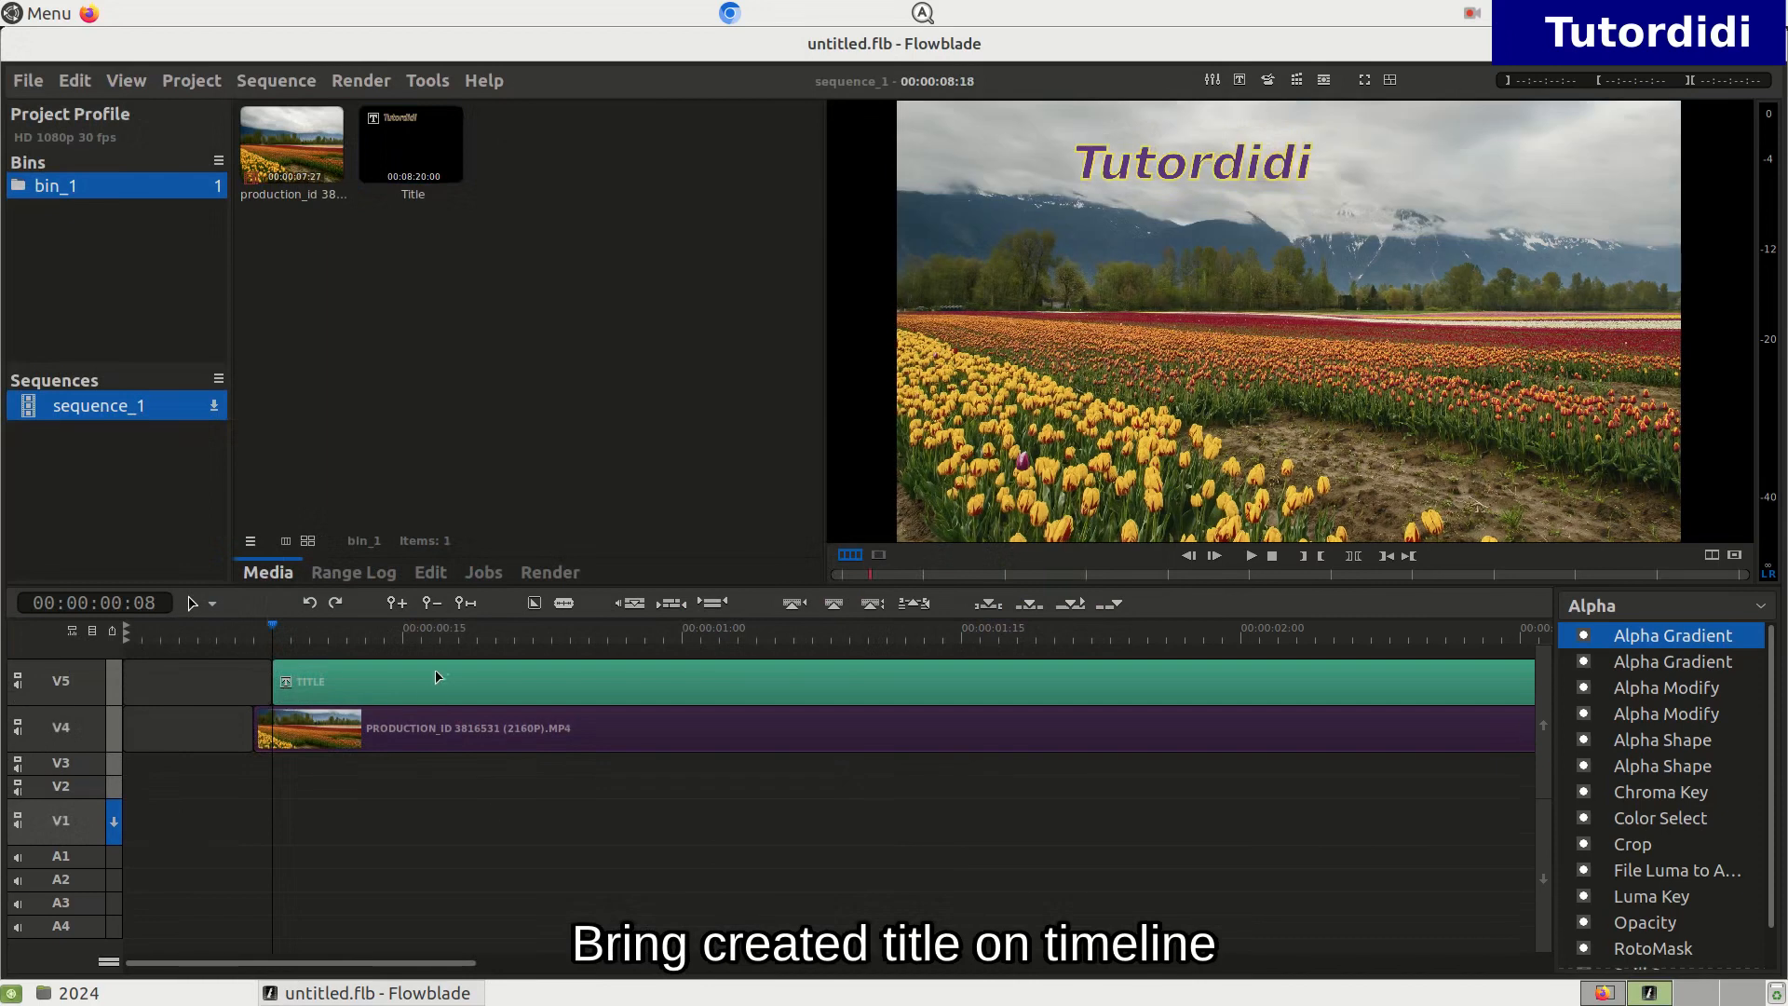
pyautogui.moveTo(447, 661); pyautogui.dragTo(439, 661)
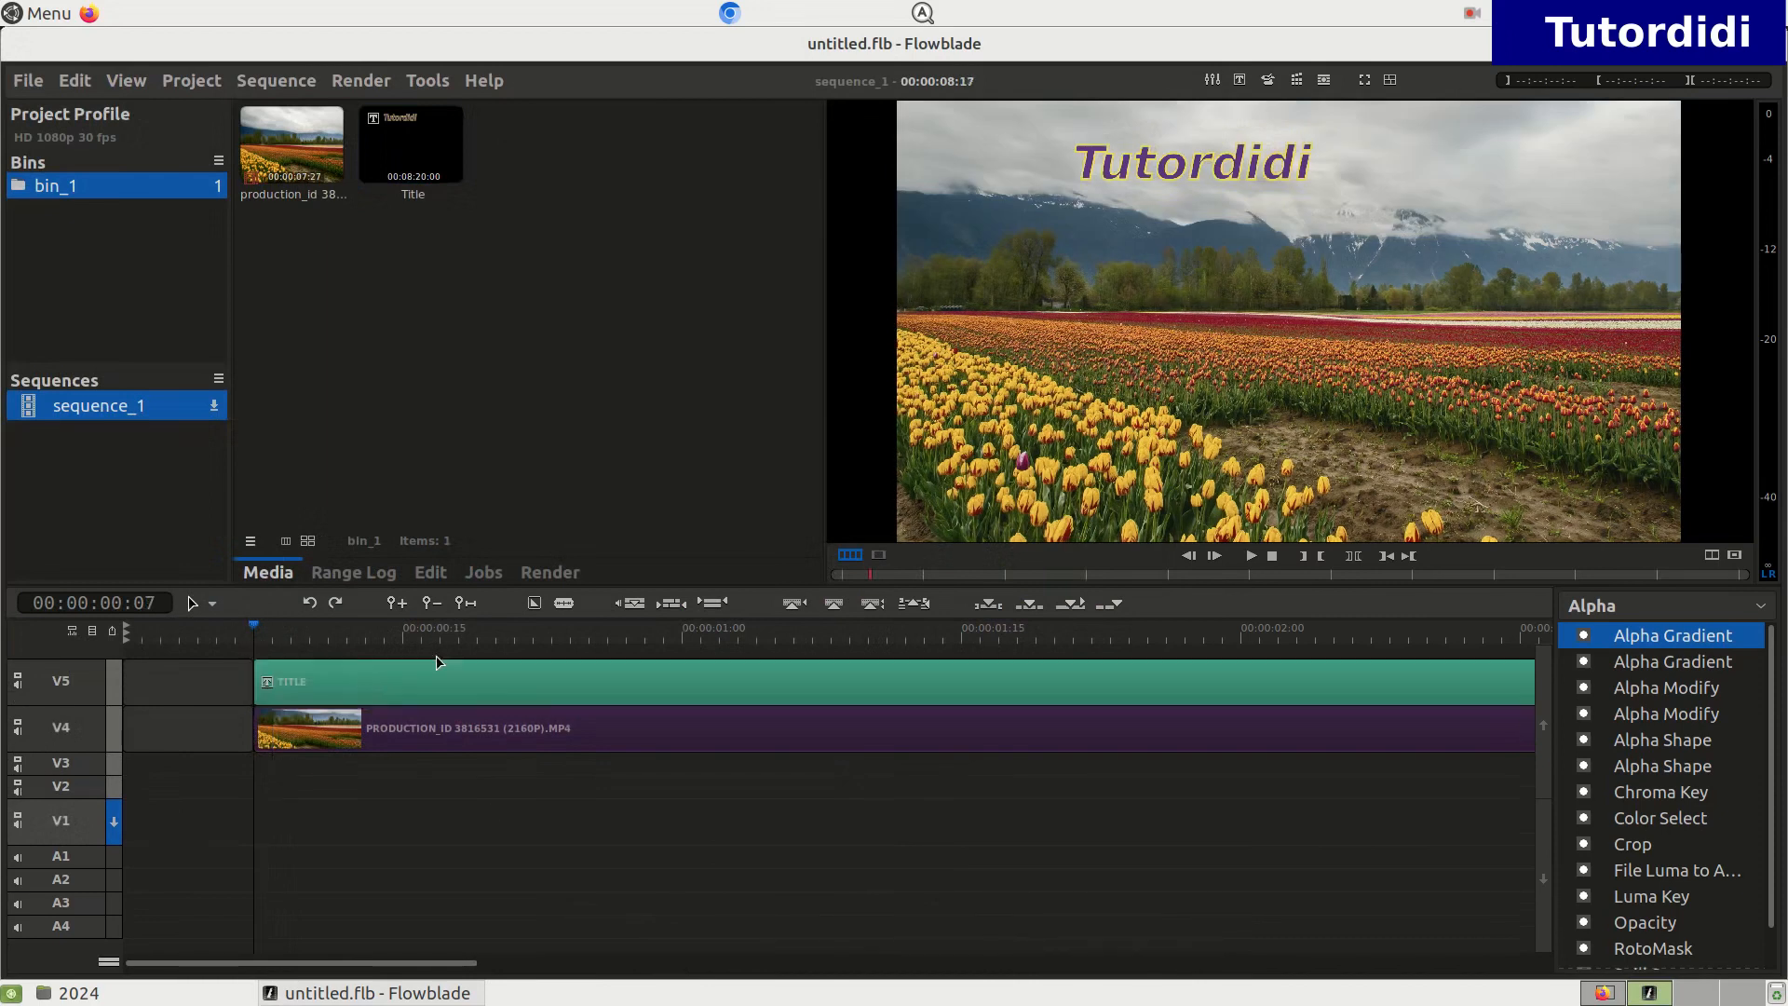
pyautogui.click(1252, 557)
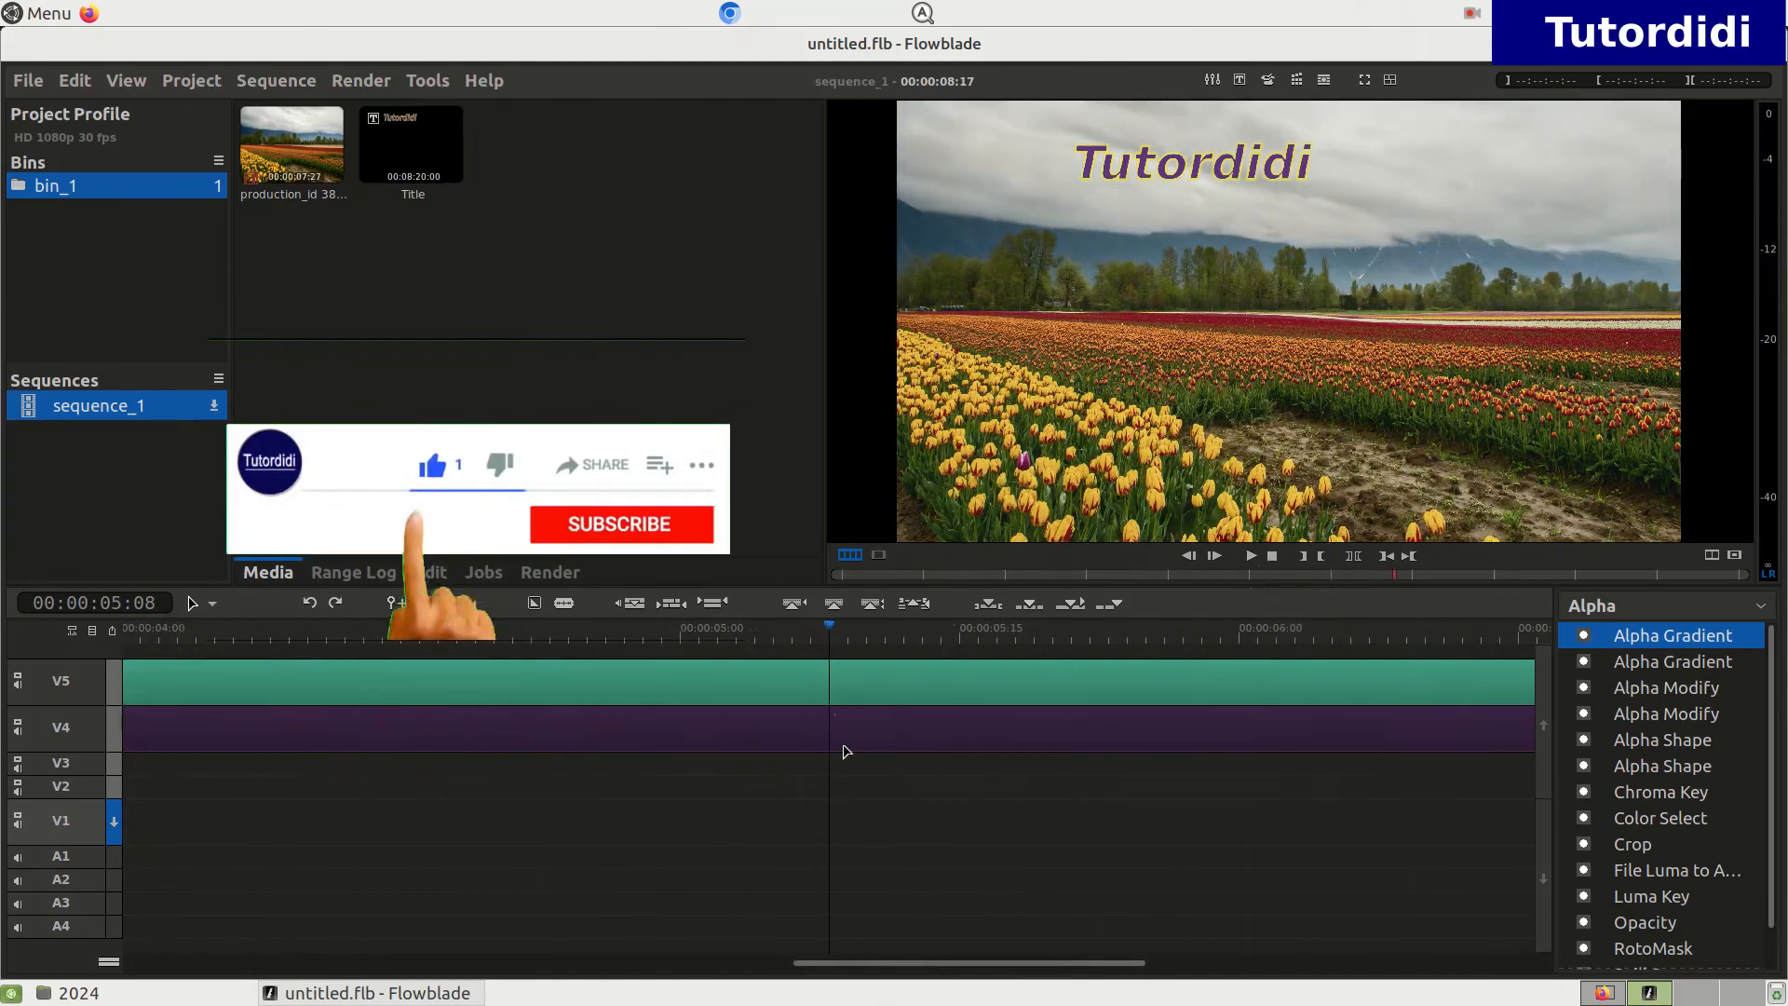
# Step: Cut the title clip on V5 next to the playhead at 00:00:05:08 and delete the part after the cut
pyautogui.click(829, 677)
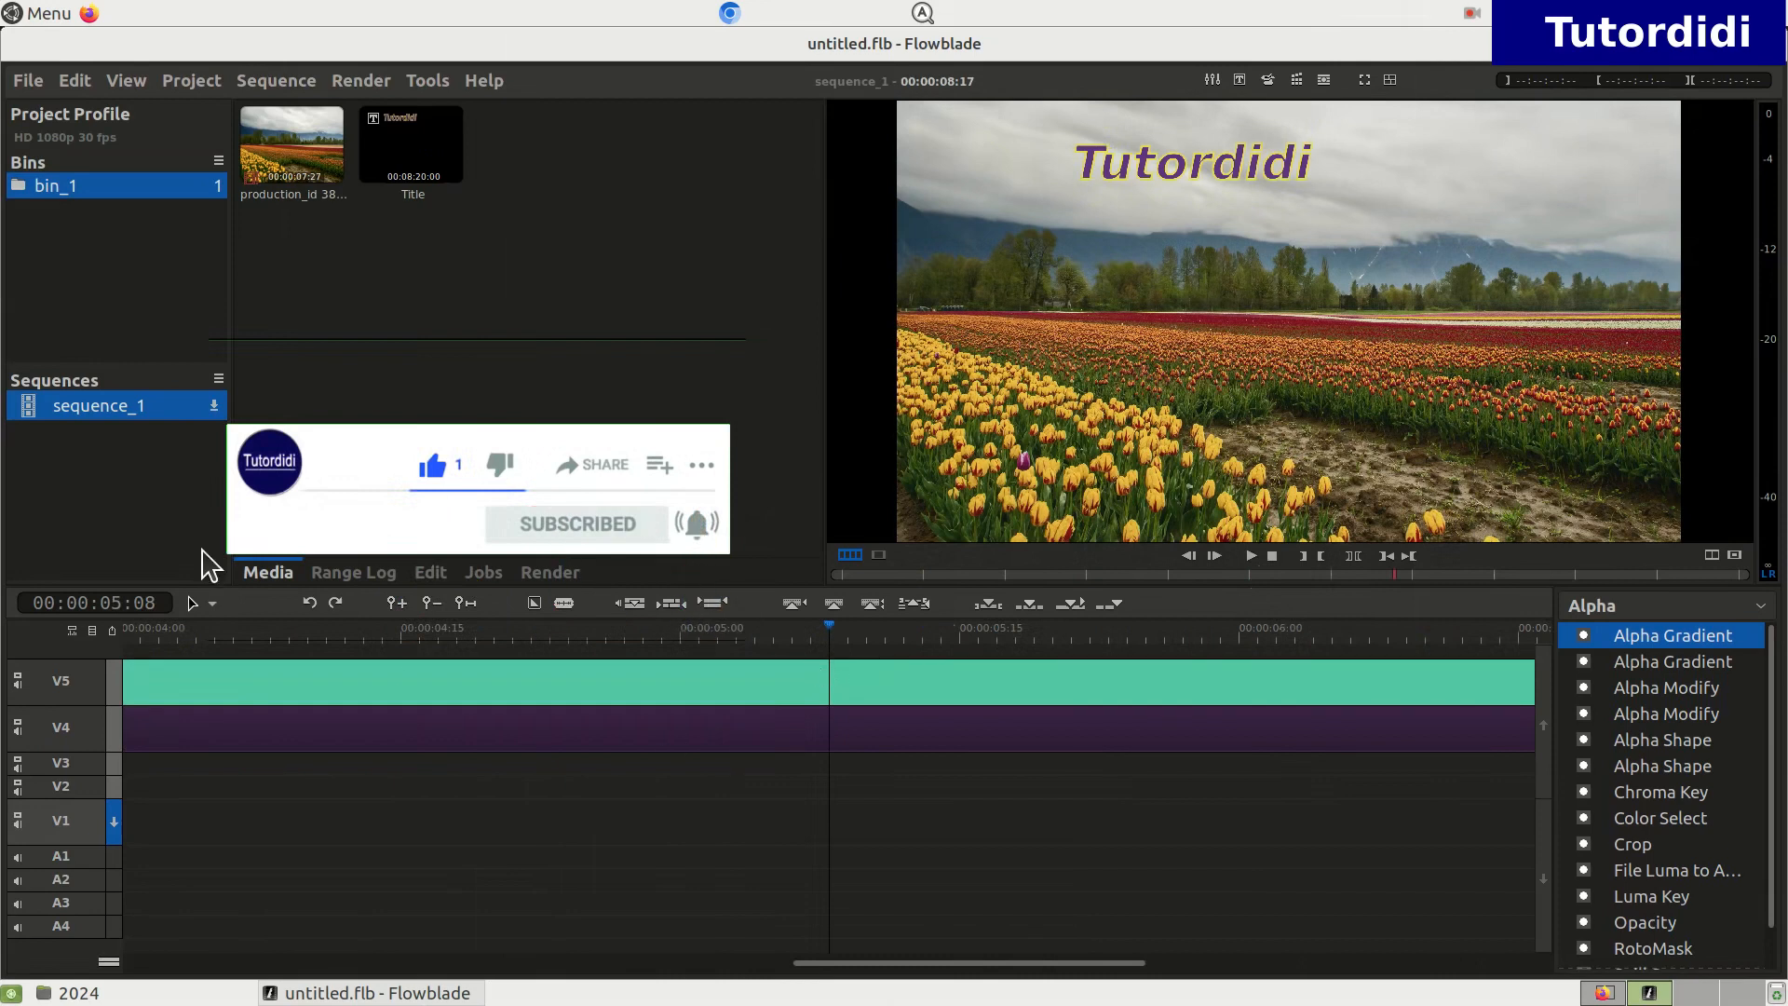
pyautogui.click(212, 603)
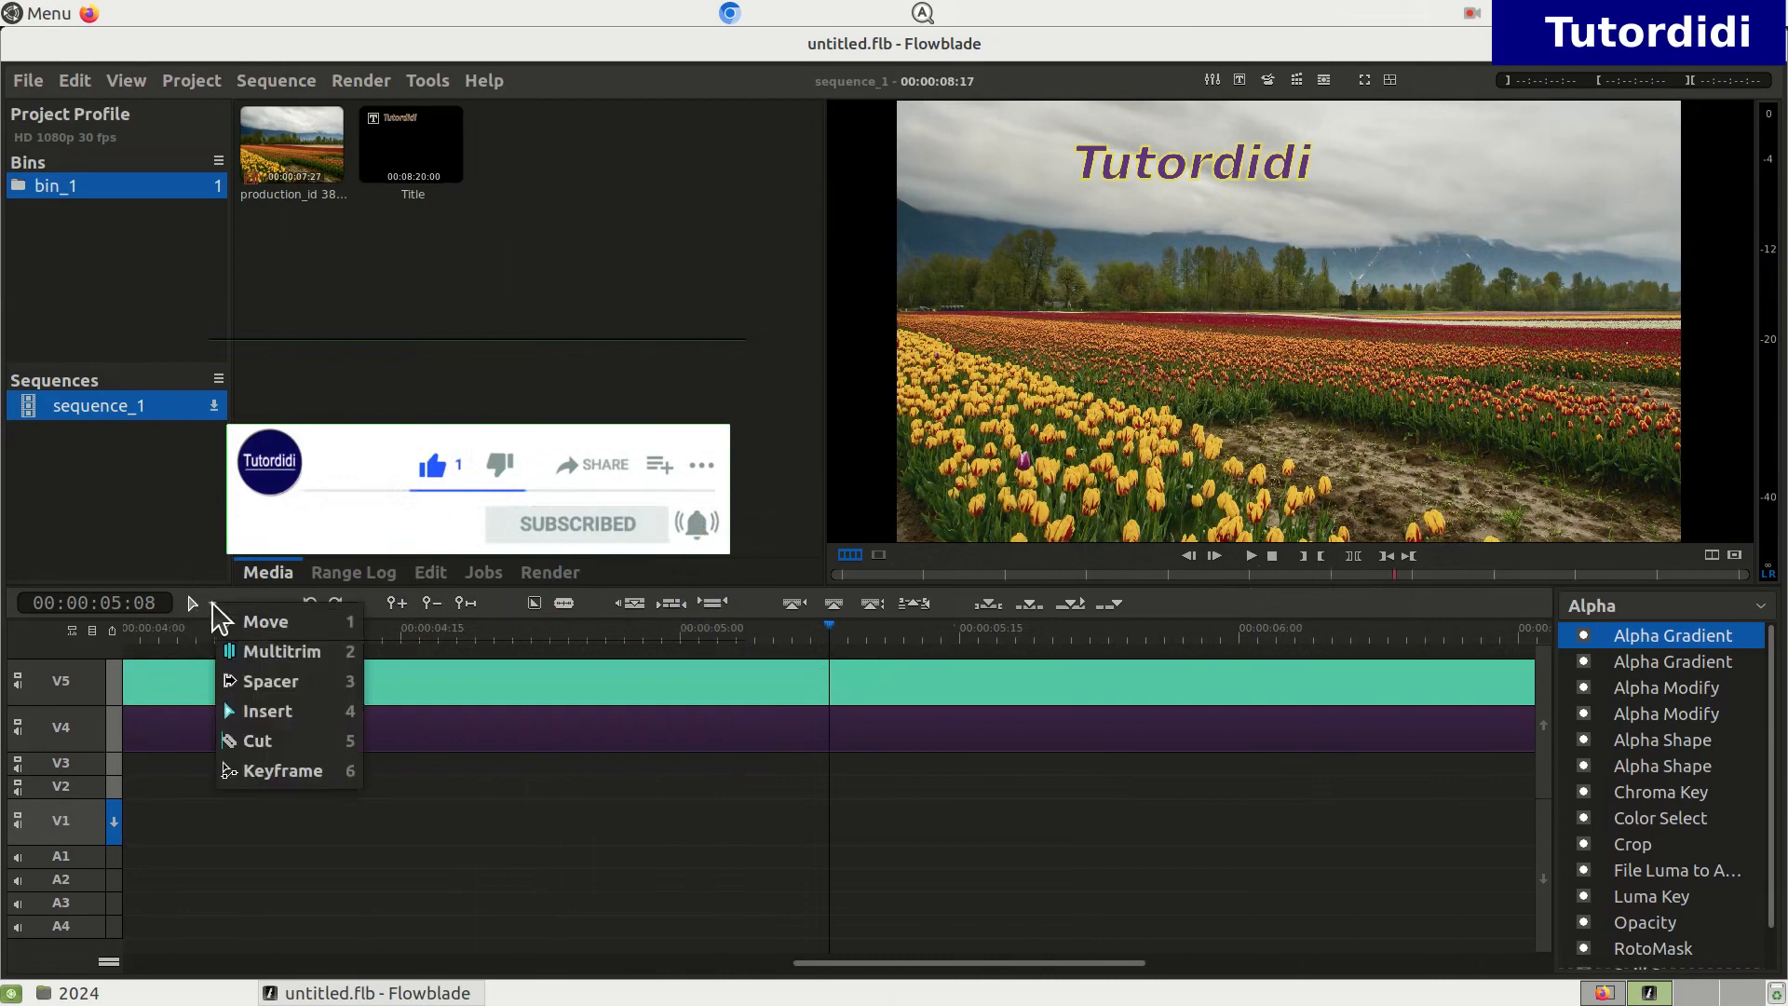
pyautogui.click(278, 742)
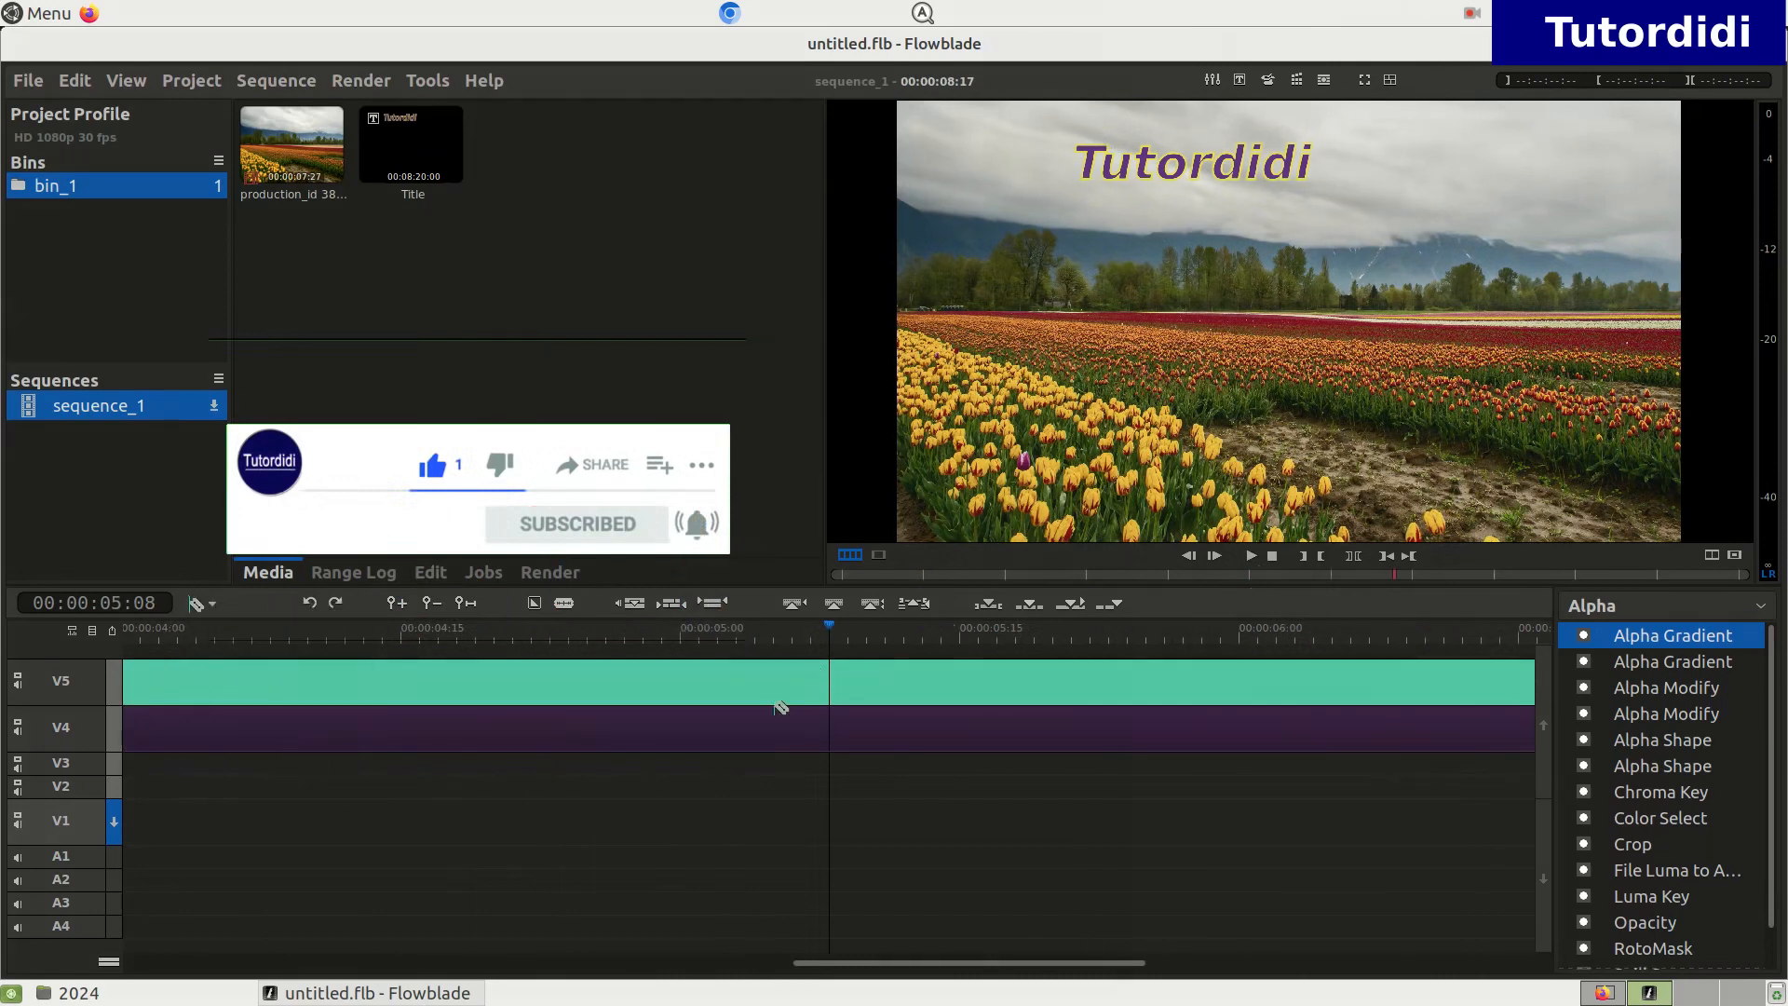
pyautogui.click(826, 680)
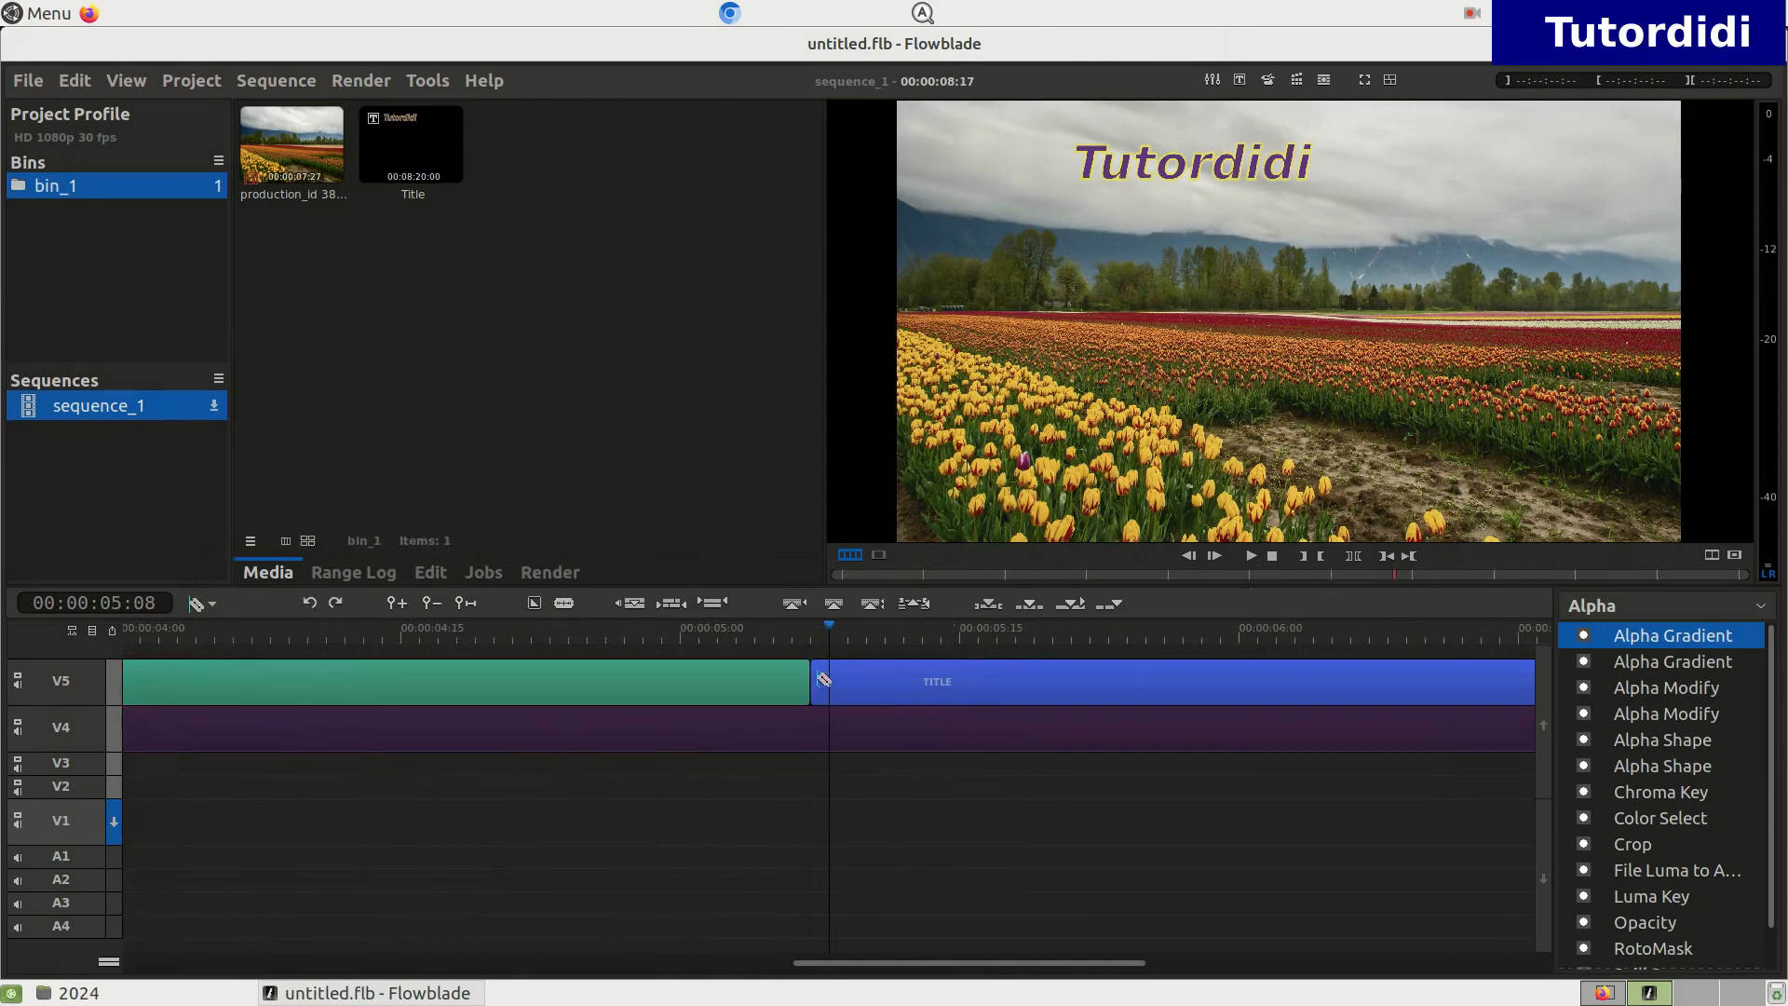
pyautogui.click(212, 605)
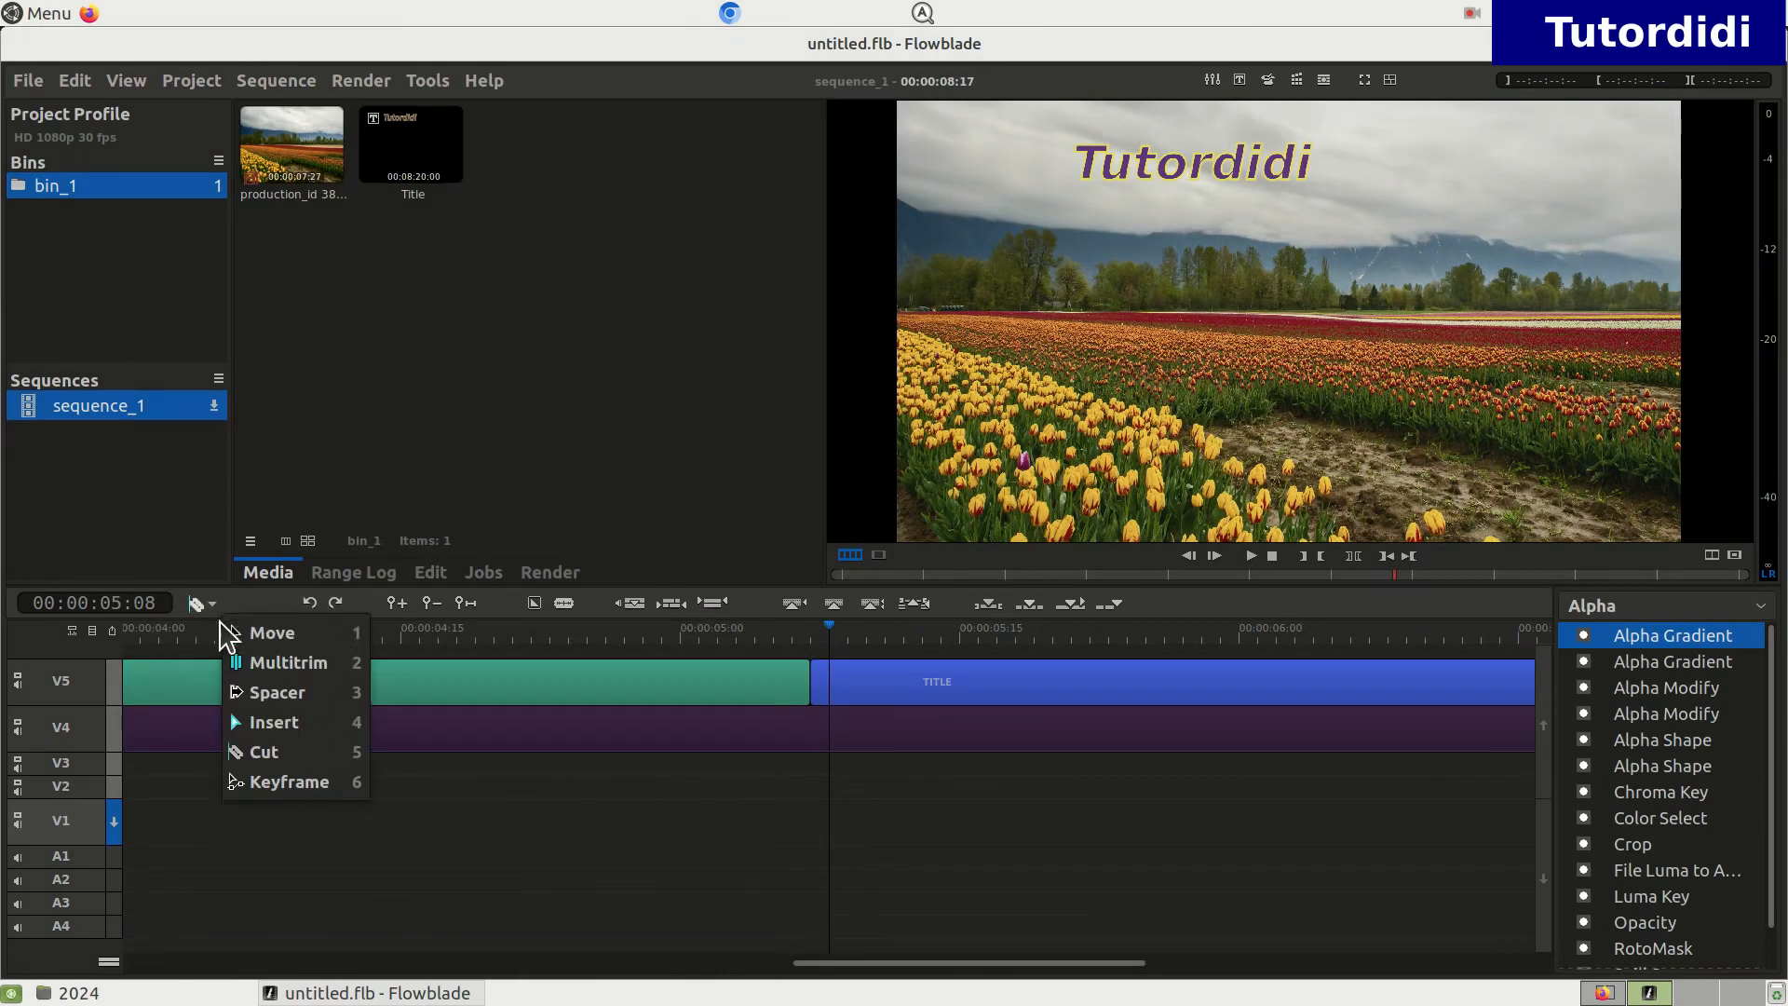
pyautogui.click(249, 635)
pyautogui.click(1012, 676)
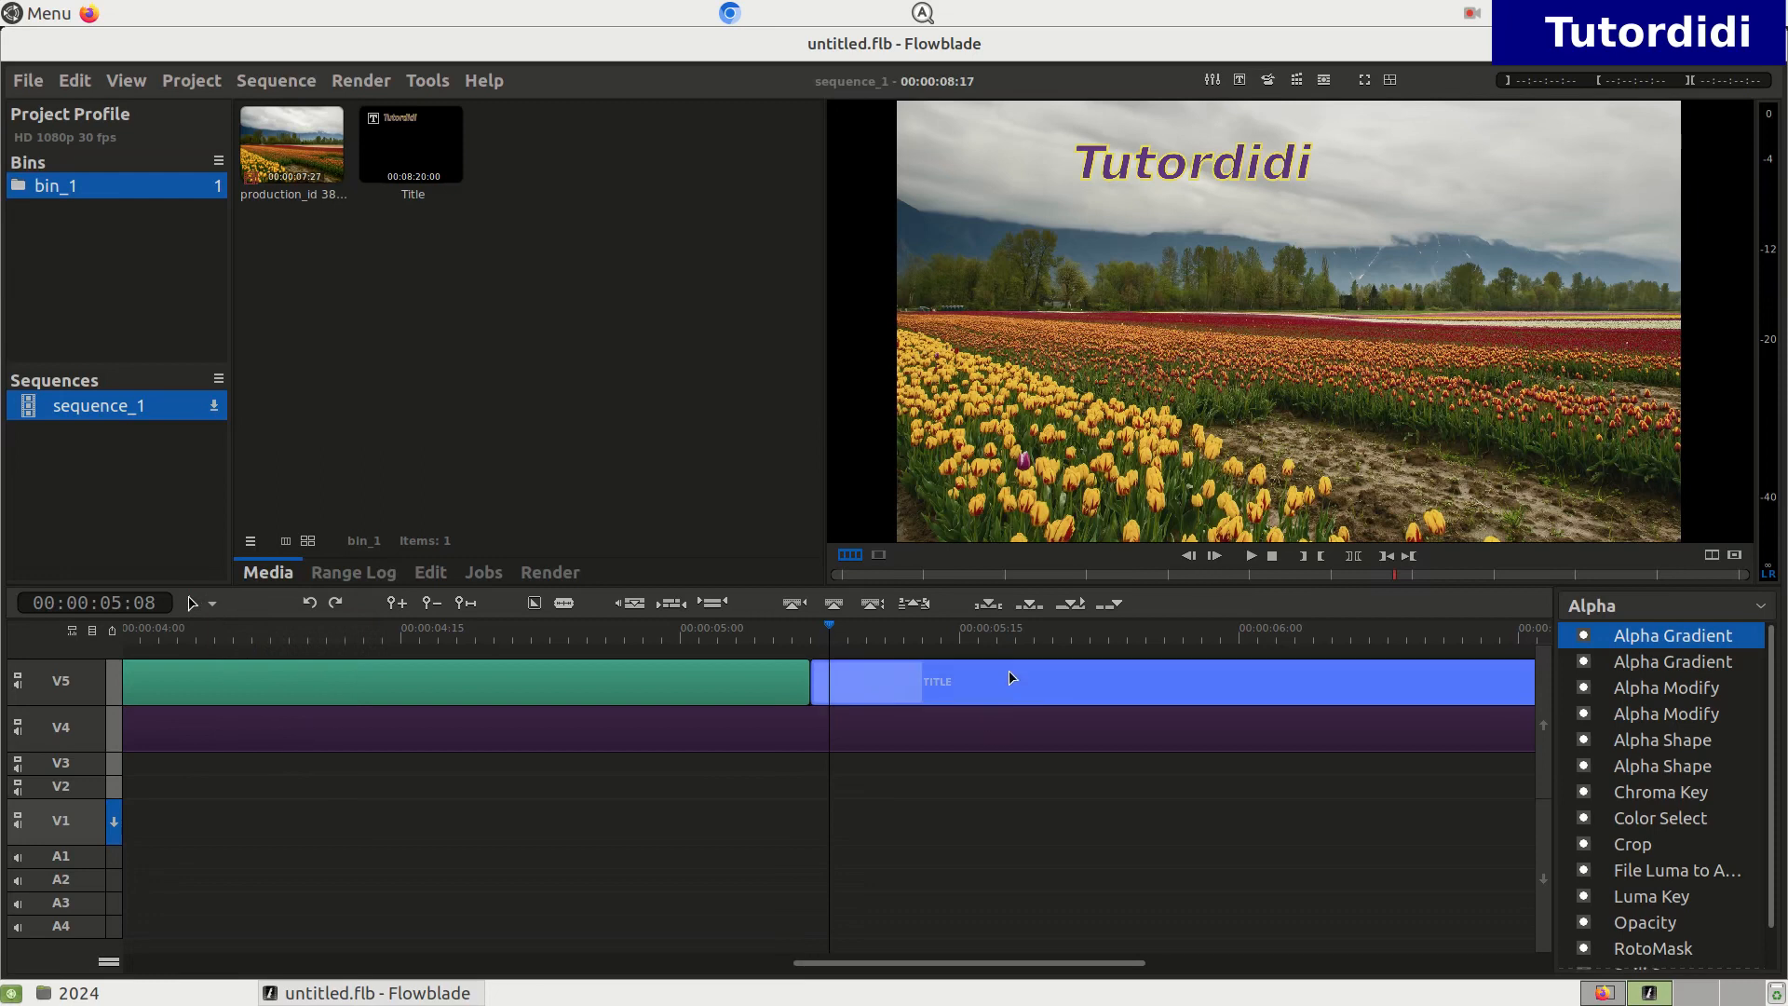
pyautogui.press('Delete')
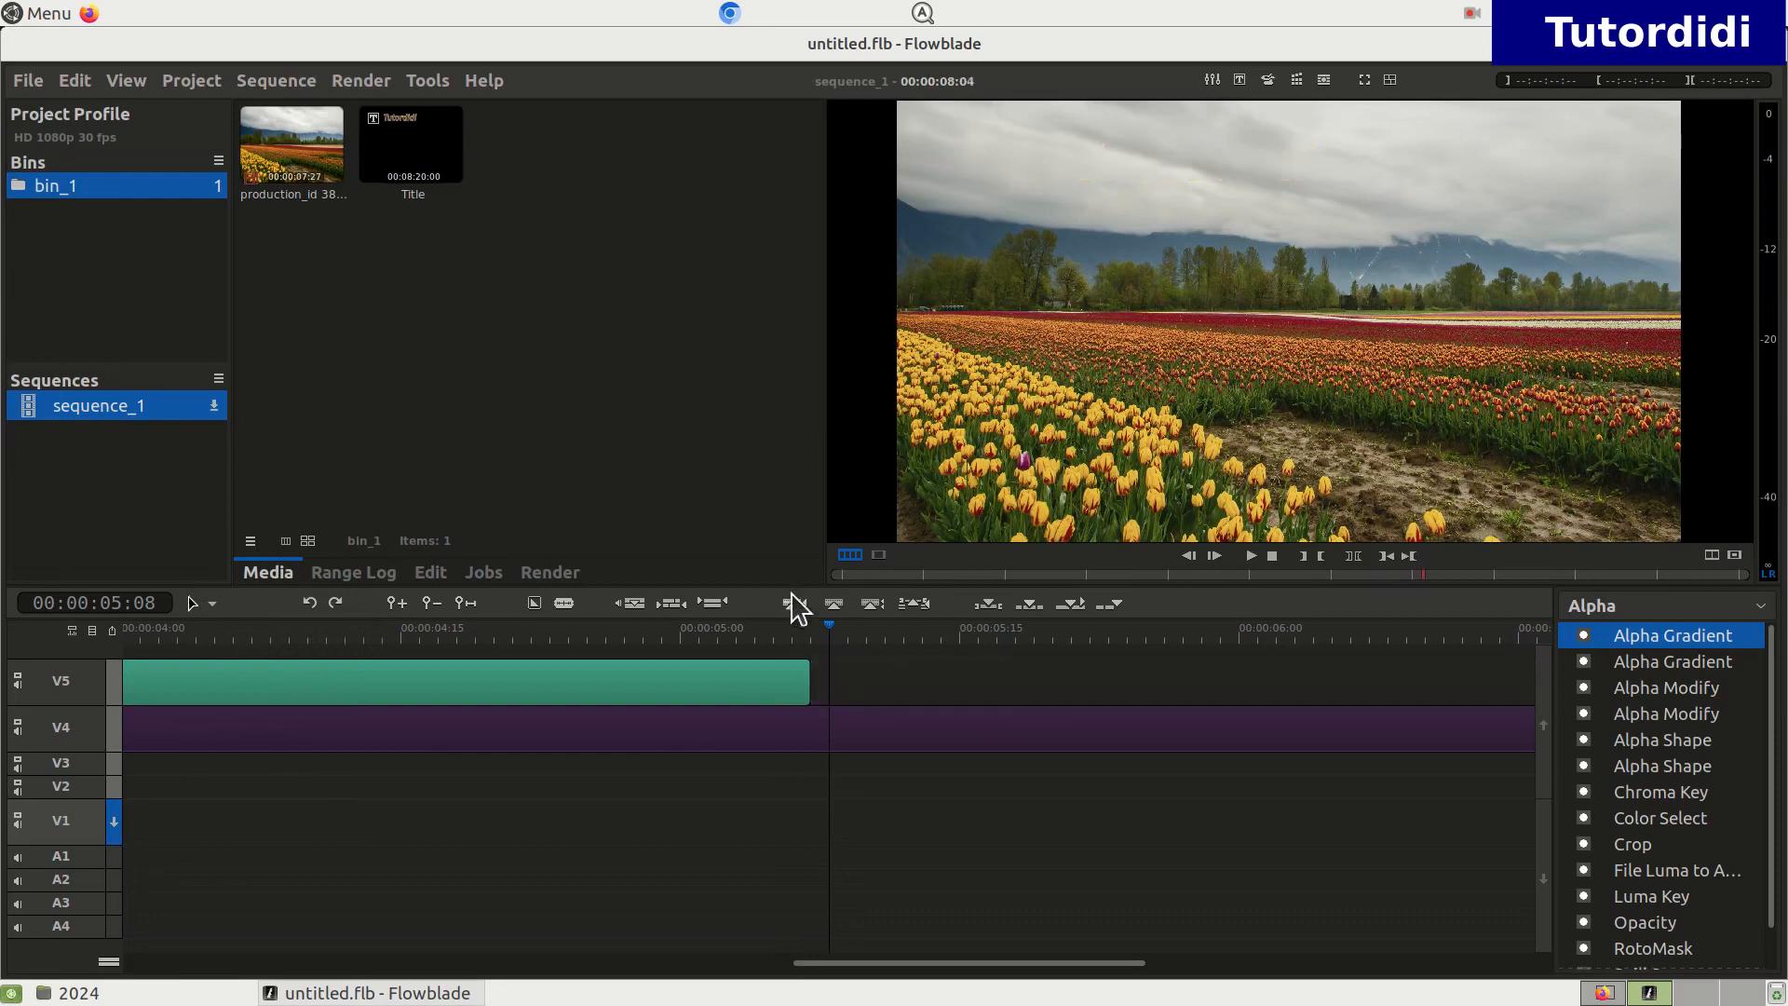
# Step: Play the sequence from the title's start at 00:00:00:07 to past its trimmed end, and return to the timeline's beginning
pyautogui.moveTo(824, 641); pyautogui.dragTo(153, 699)
pyautogui.moveTo(864, 964); pyautogui.dragTo(192, 862)
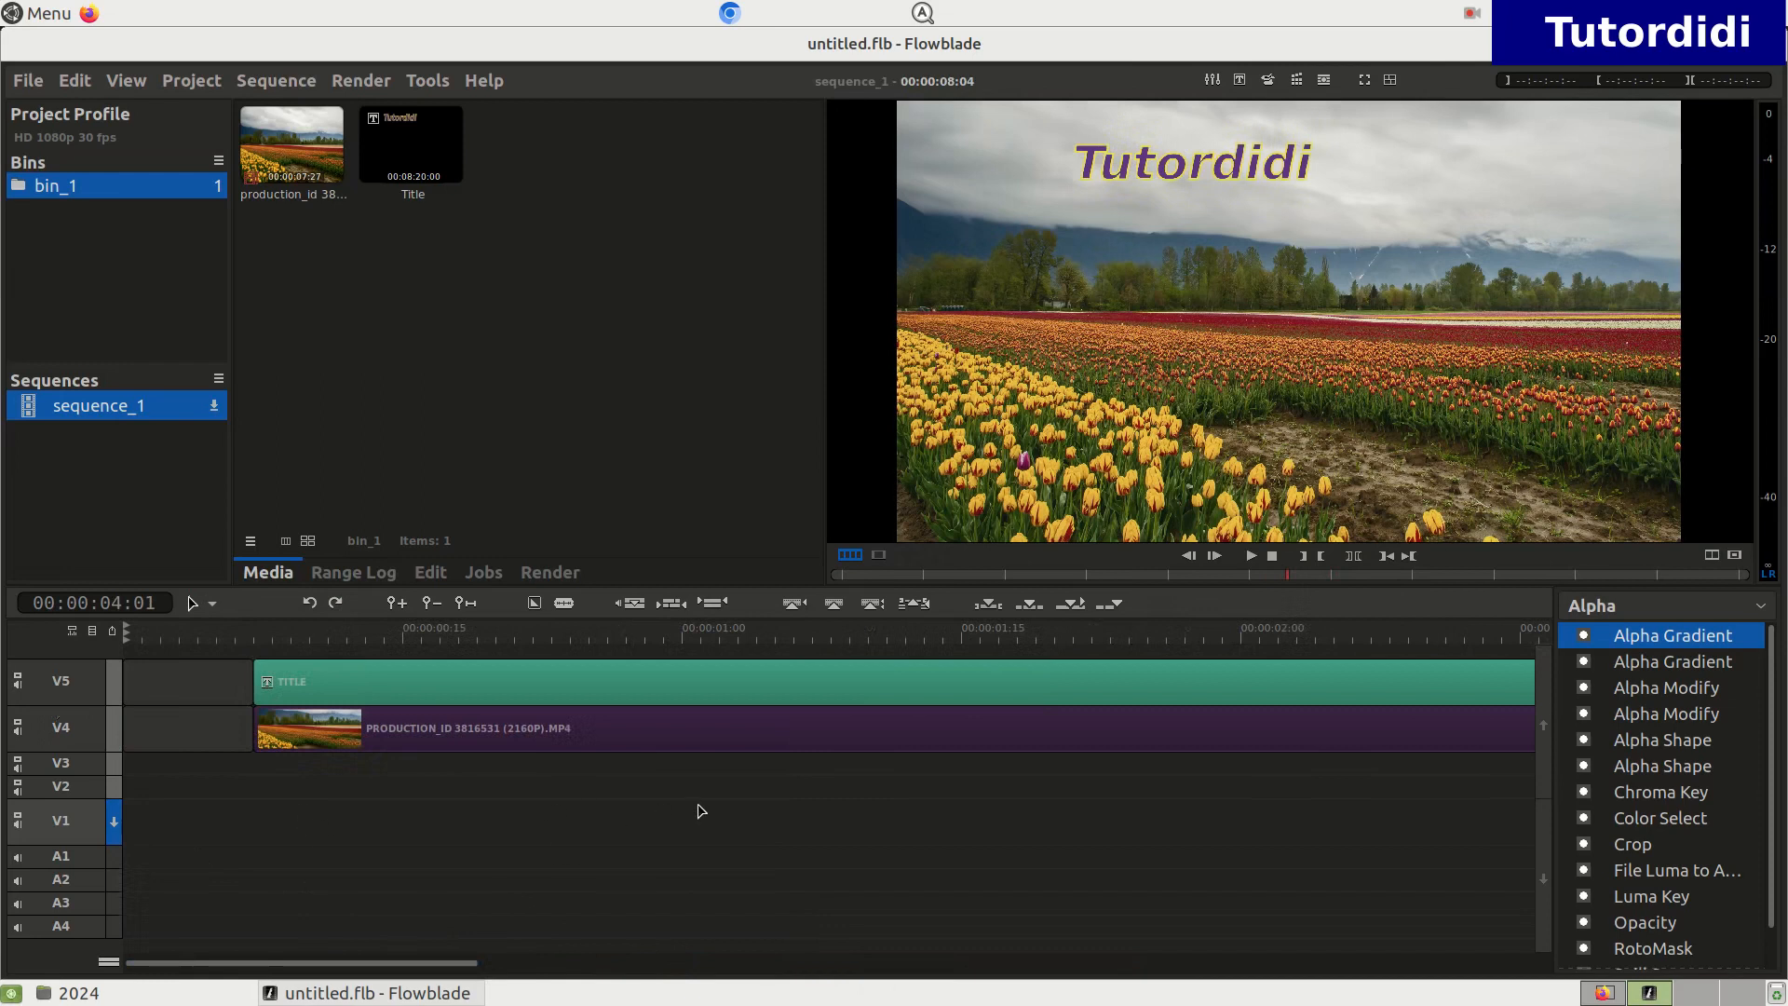
pyautogui.click(237, 681)
pyautogui.click(255, 635)
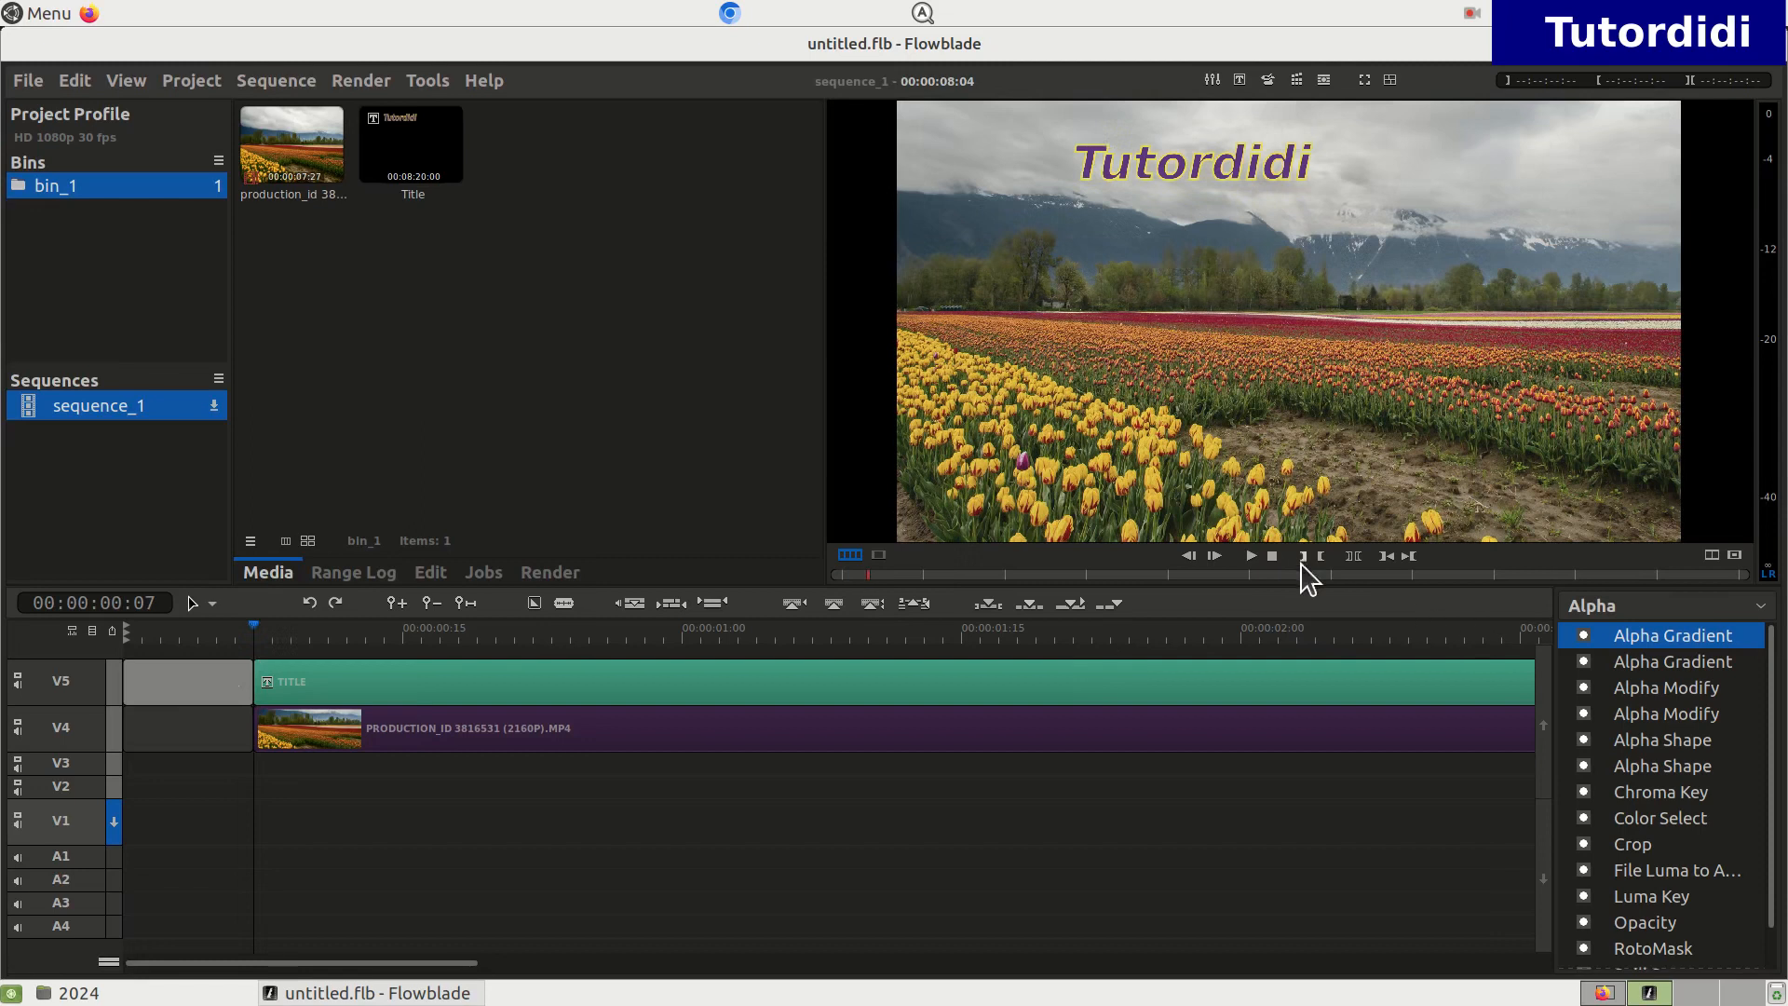
pyautogui.click(1251, 556)
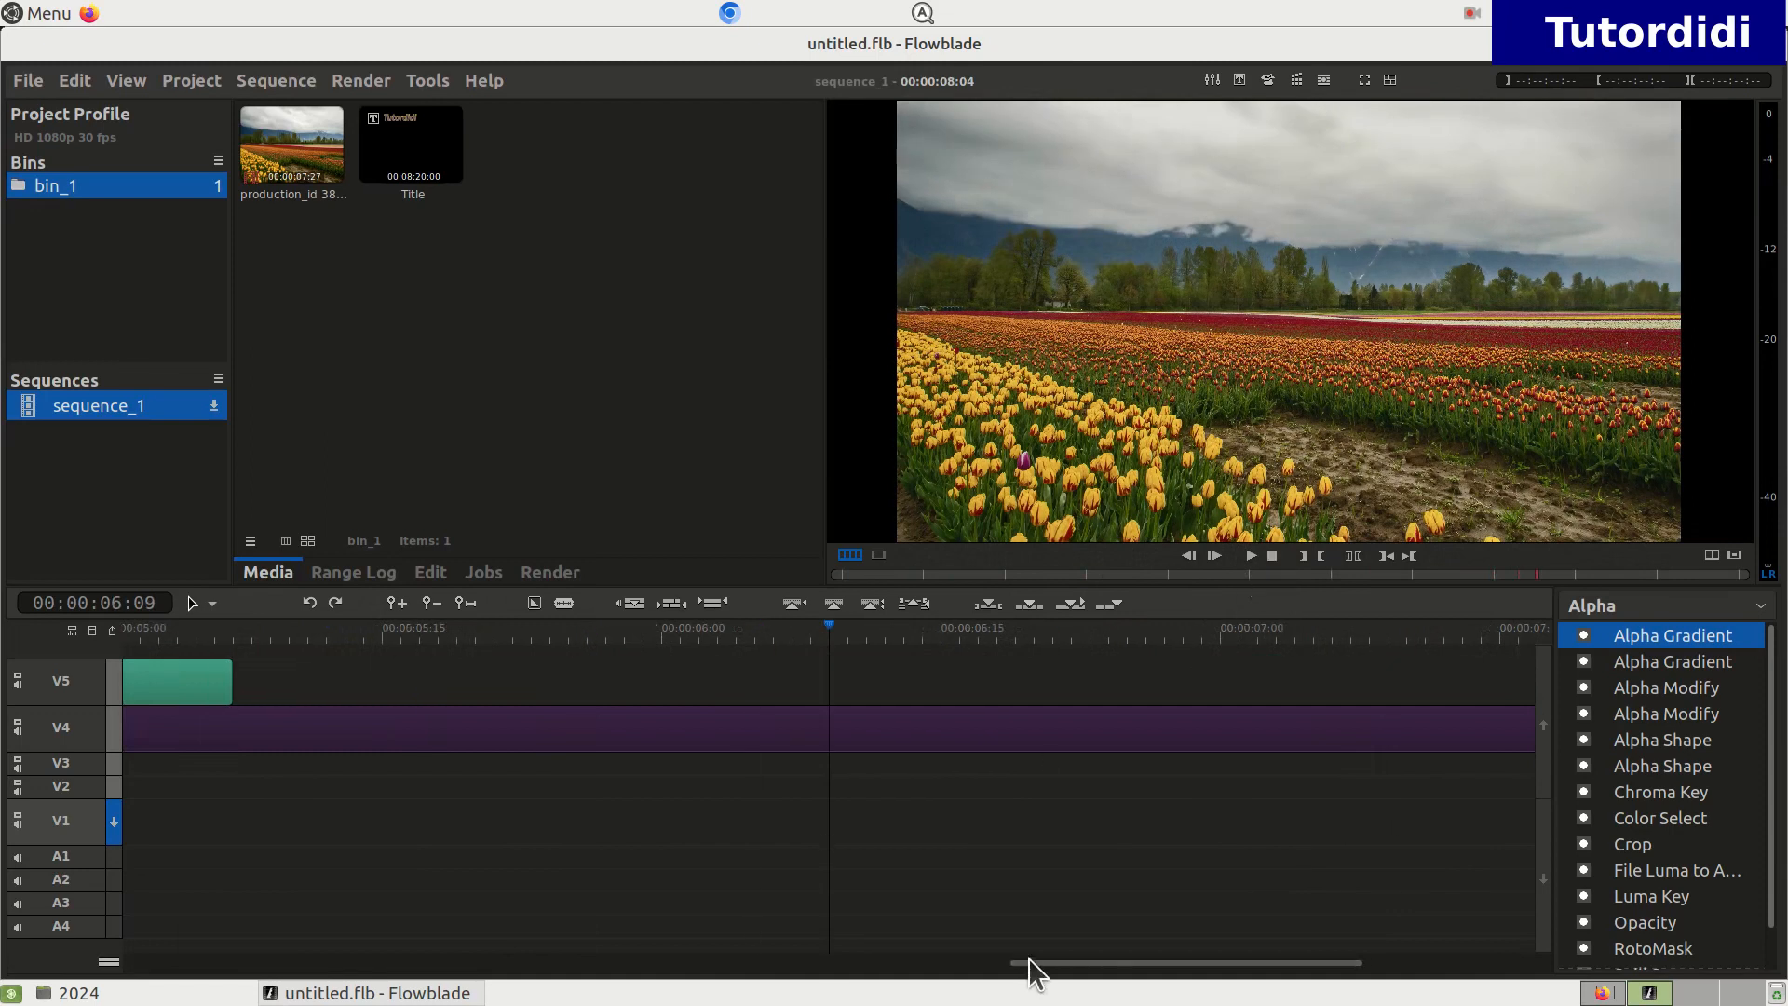
pyautogui.moveTo(1024, 962); pyautogui.dragTo(80, 850)
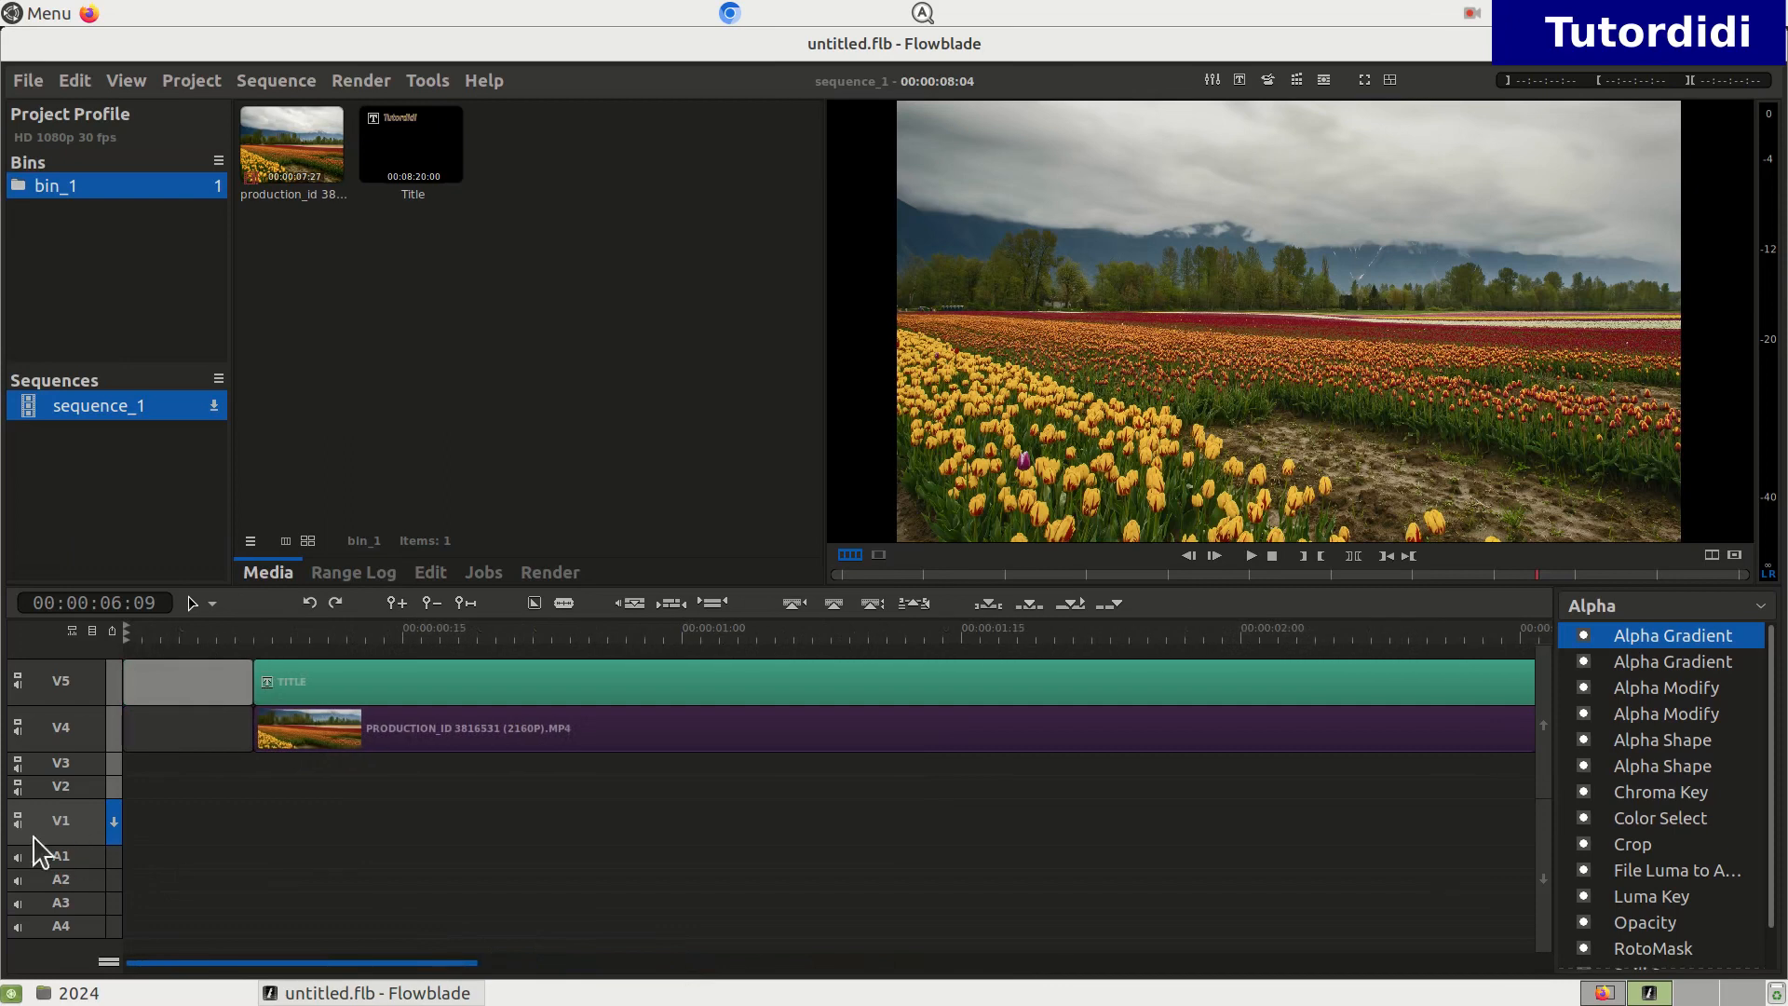
# Step: Cut the title clip on V5 shortly after the 00:00:01:00 mark and delete the part after the cut
pyautogui.click(373, 747)
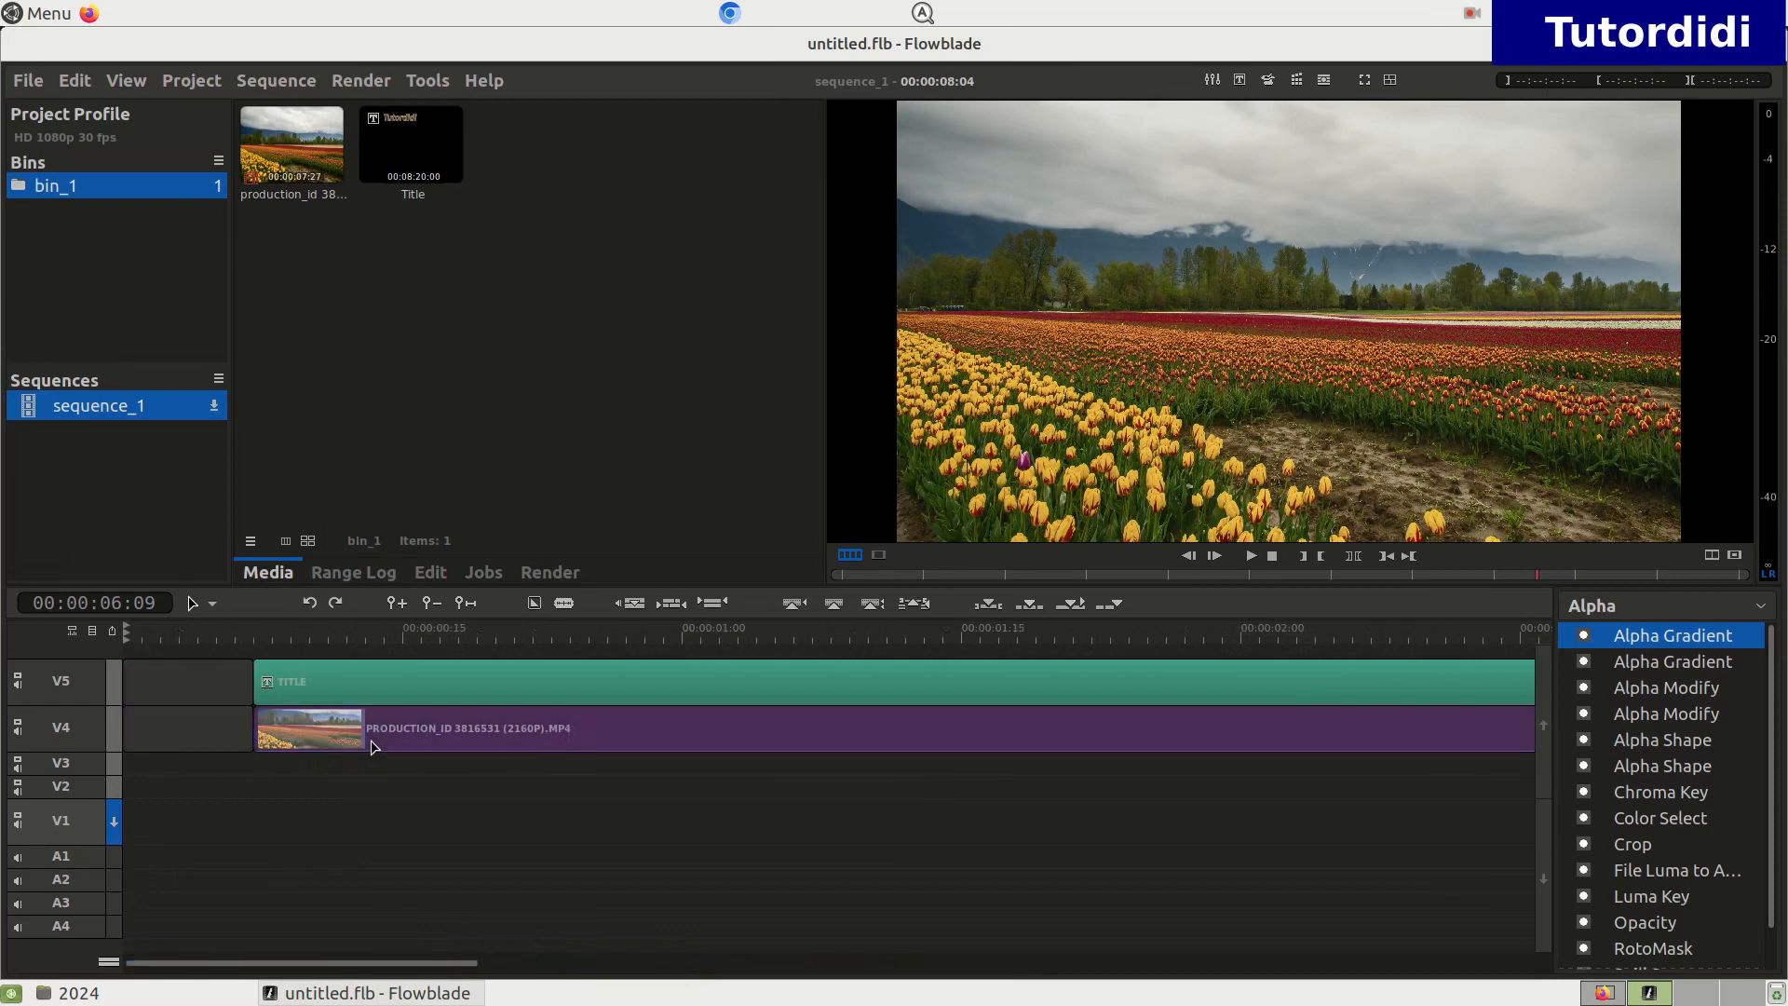
pyautogui.click(436, 681)
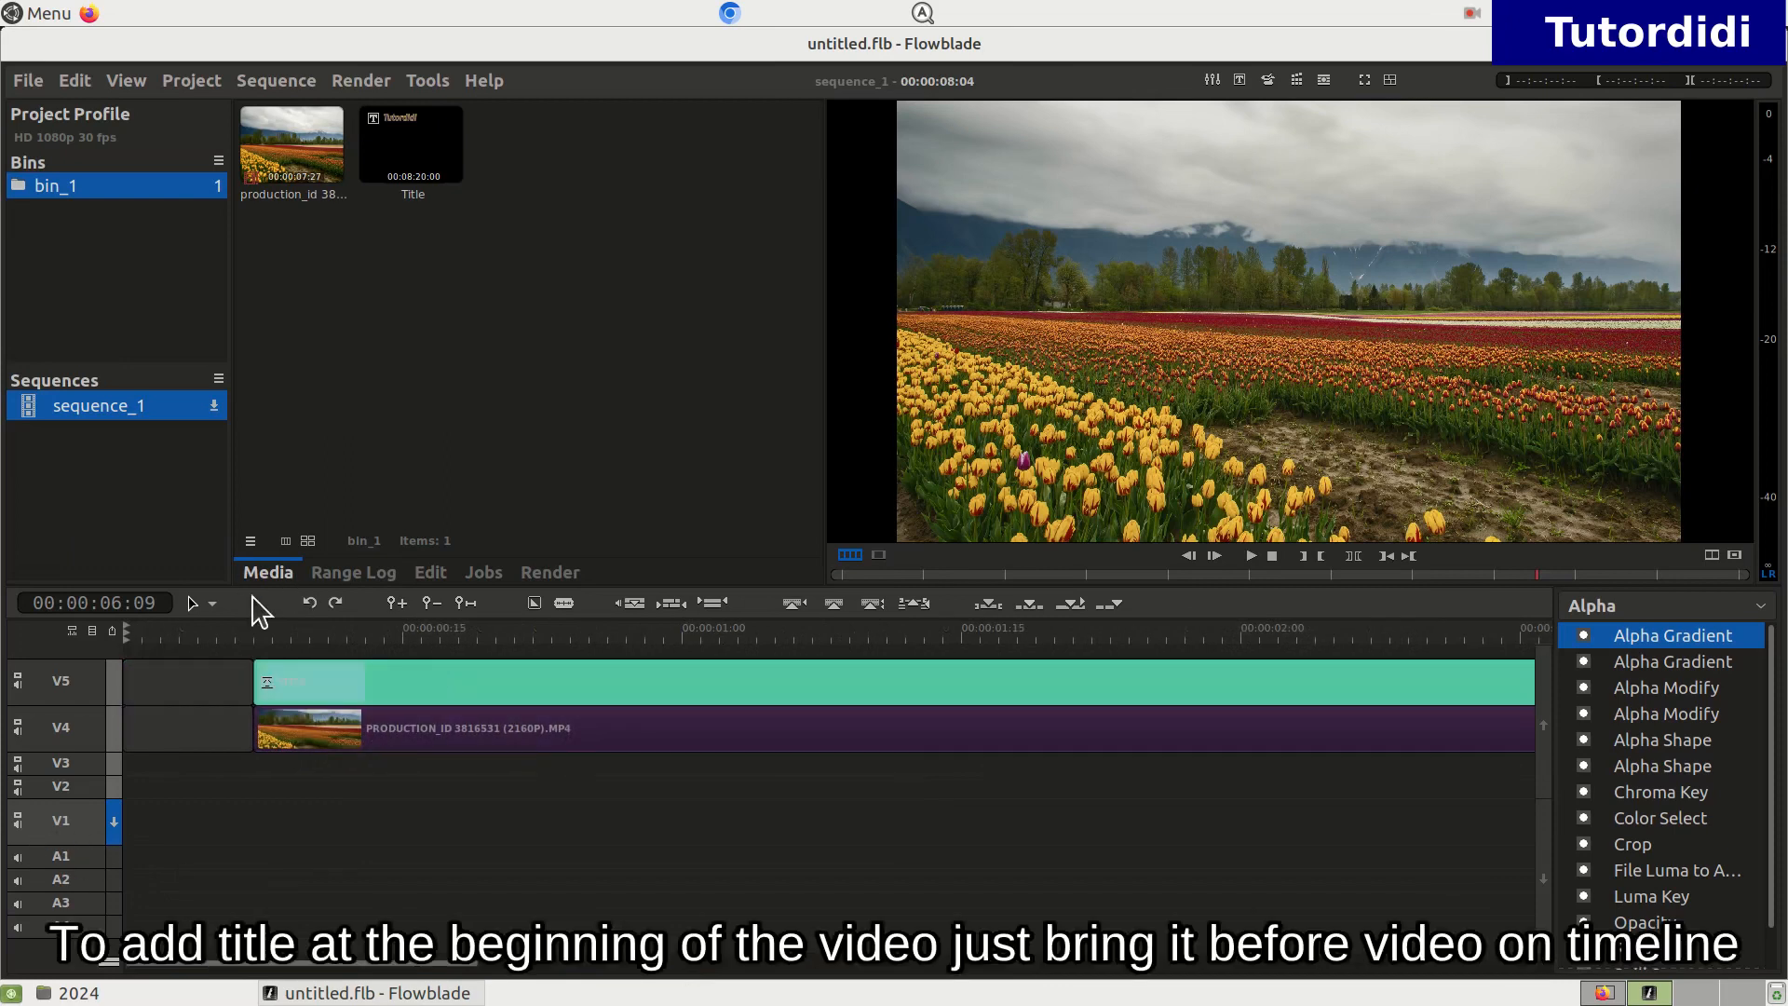
pyautogui.click(213, 604)
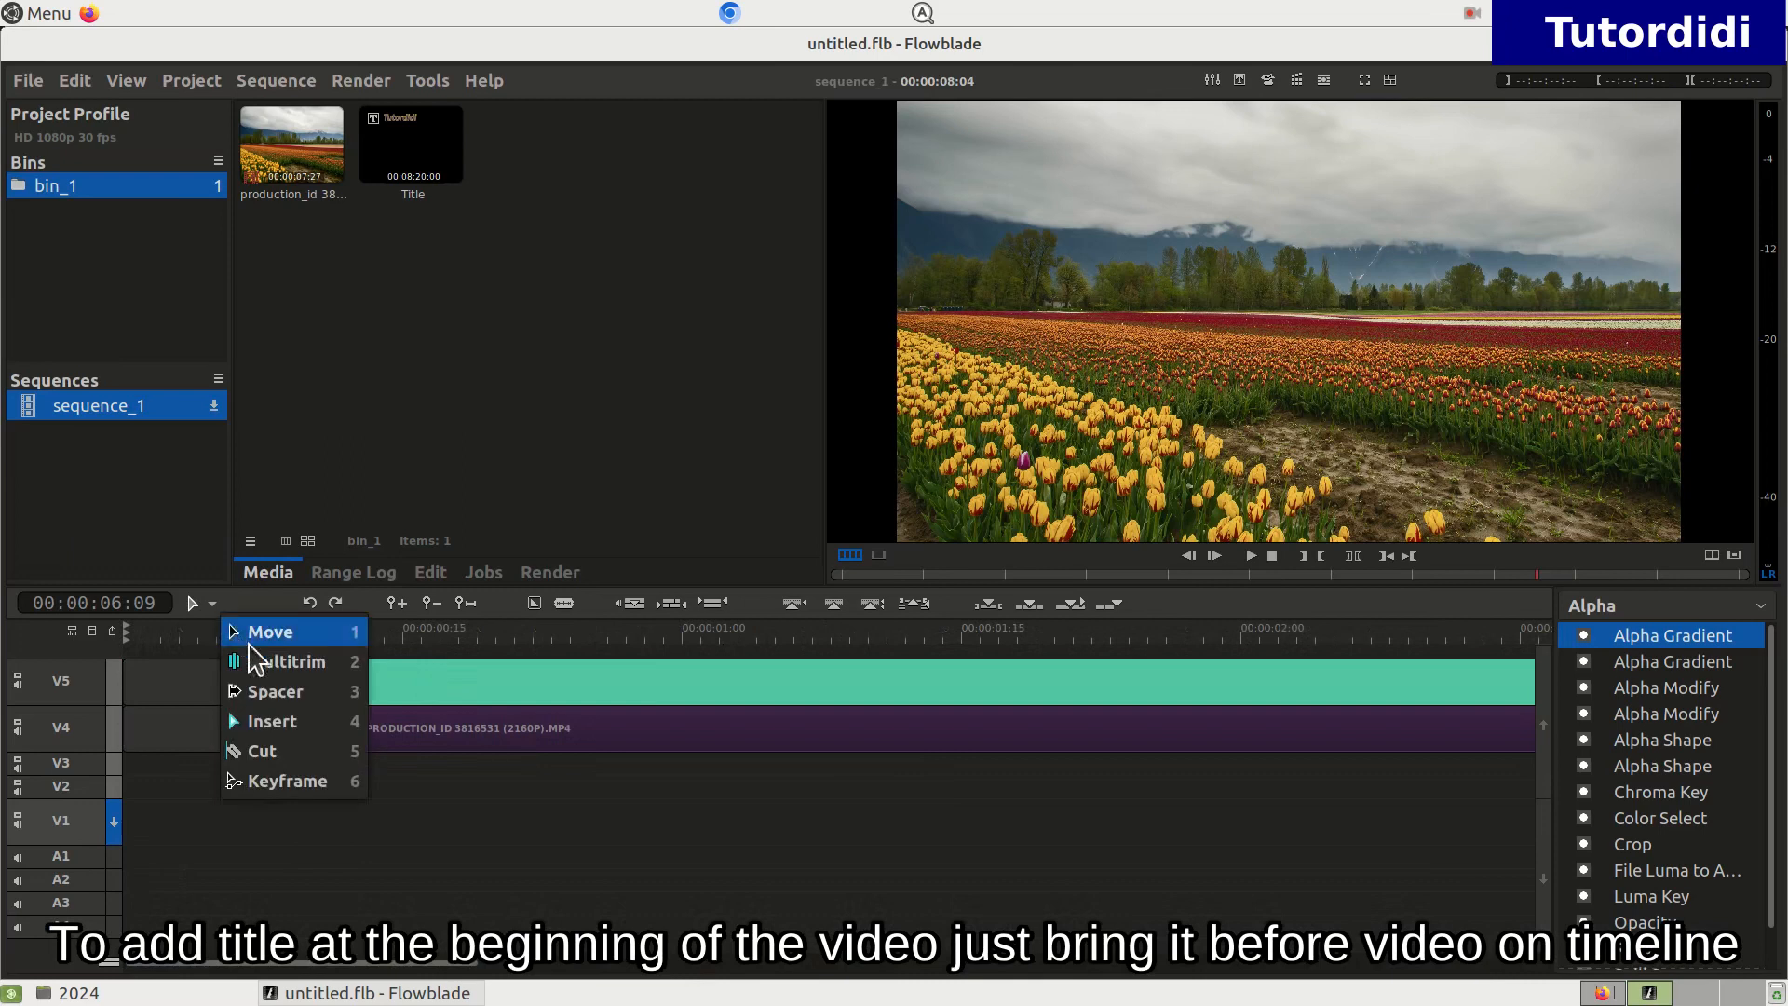
pyautogui.click(279, 754)
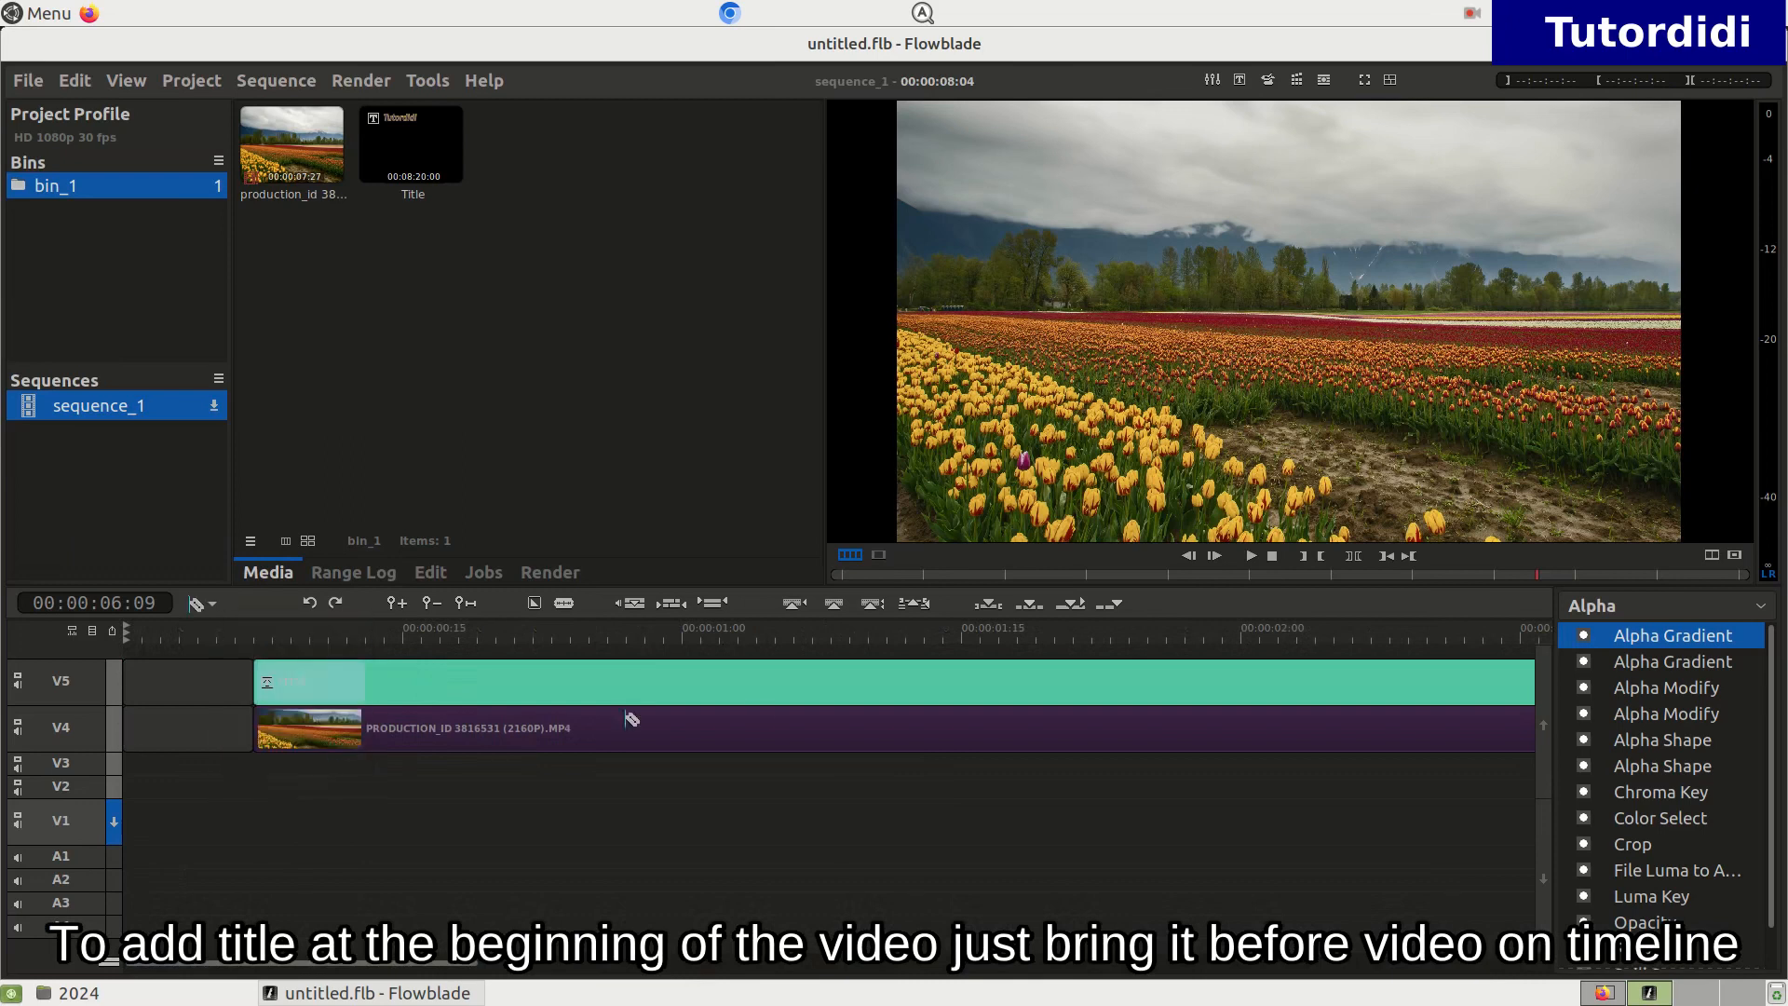
pyautogui.click(786, 684)
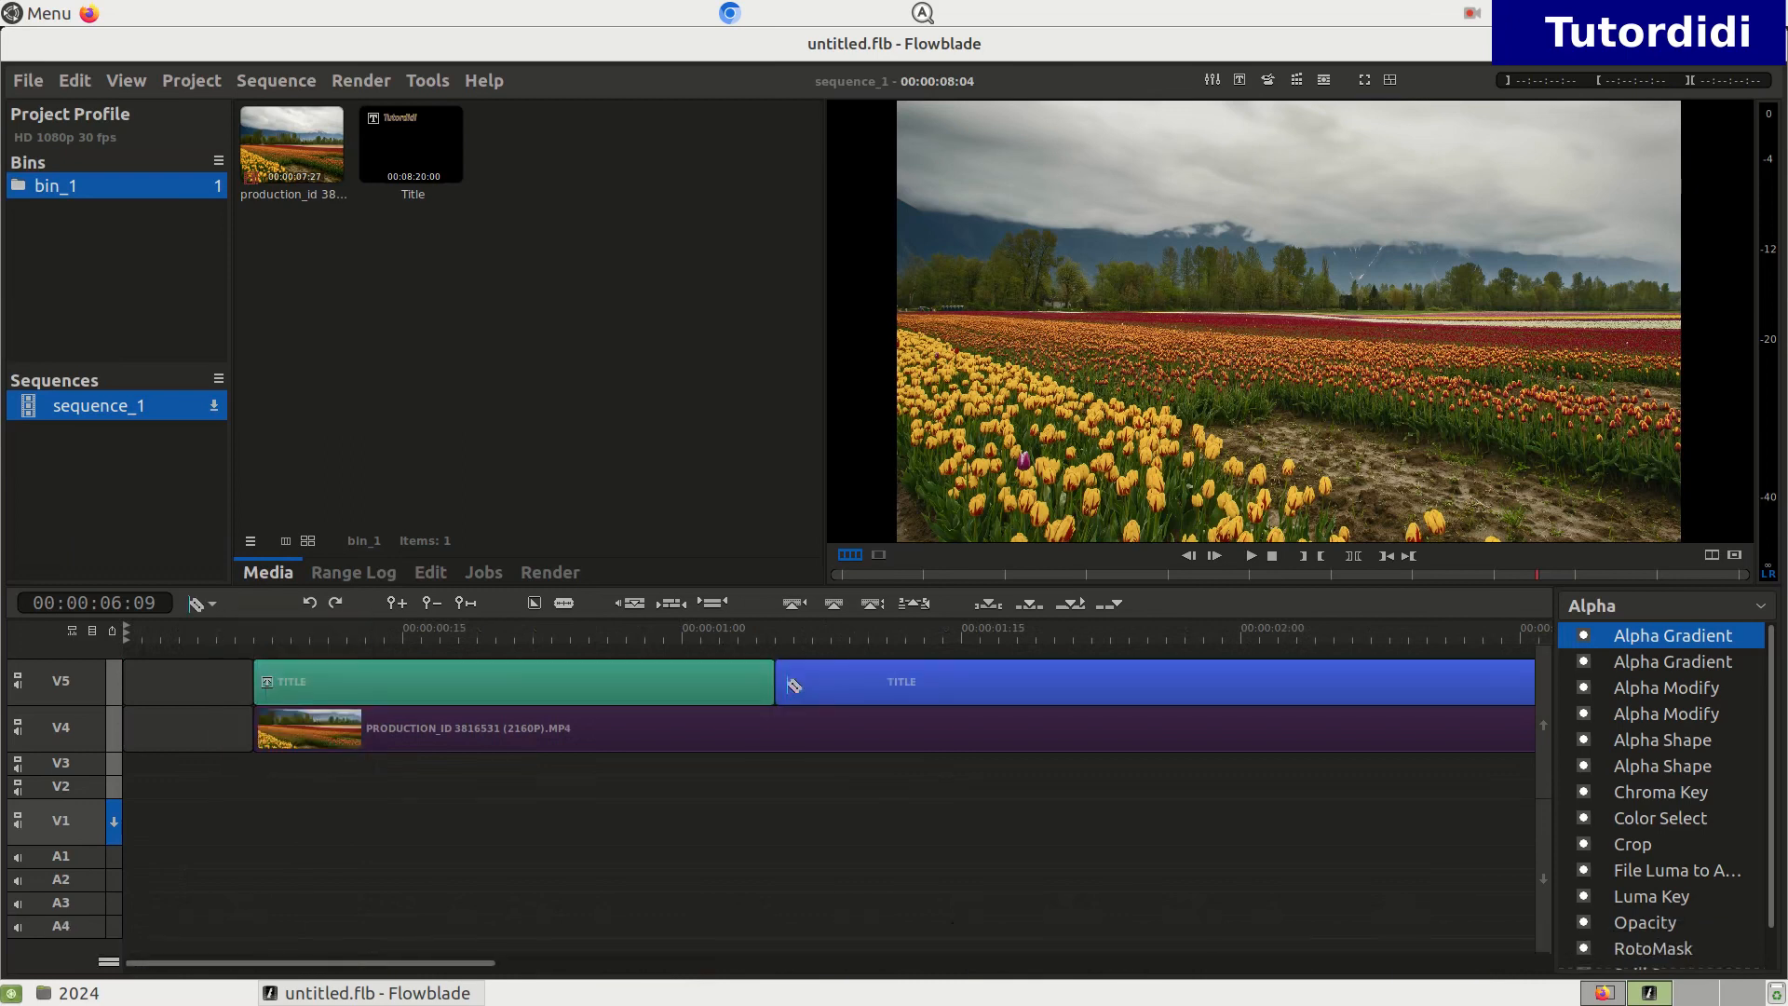
pyautogui.click(197, 605)
pyautogui.click(237, 631)
pyautogui.click(917, 700)
pyautogui.press('Delete')
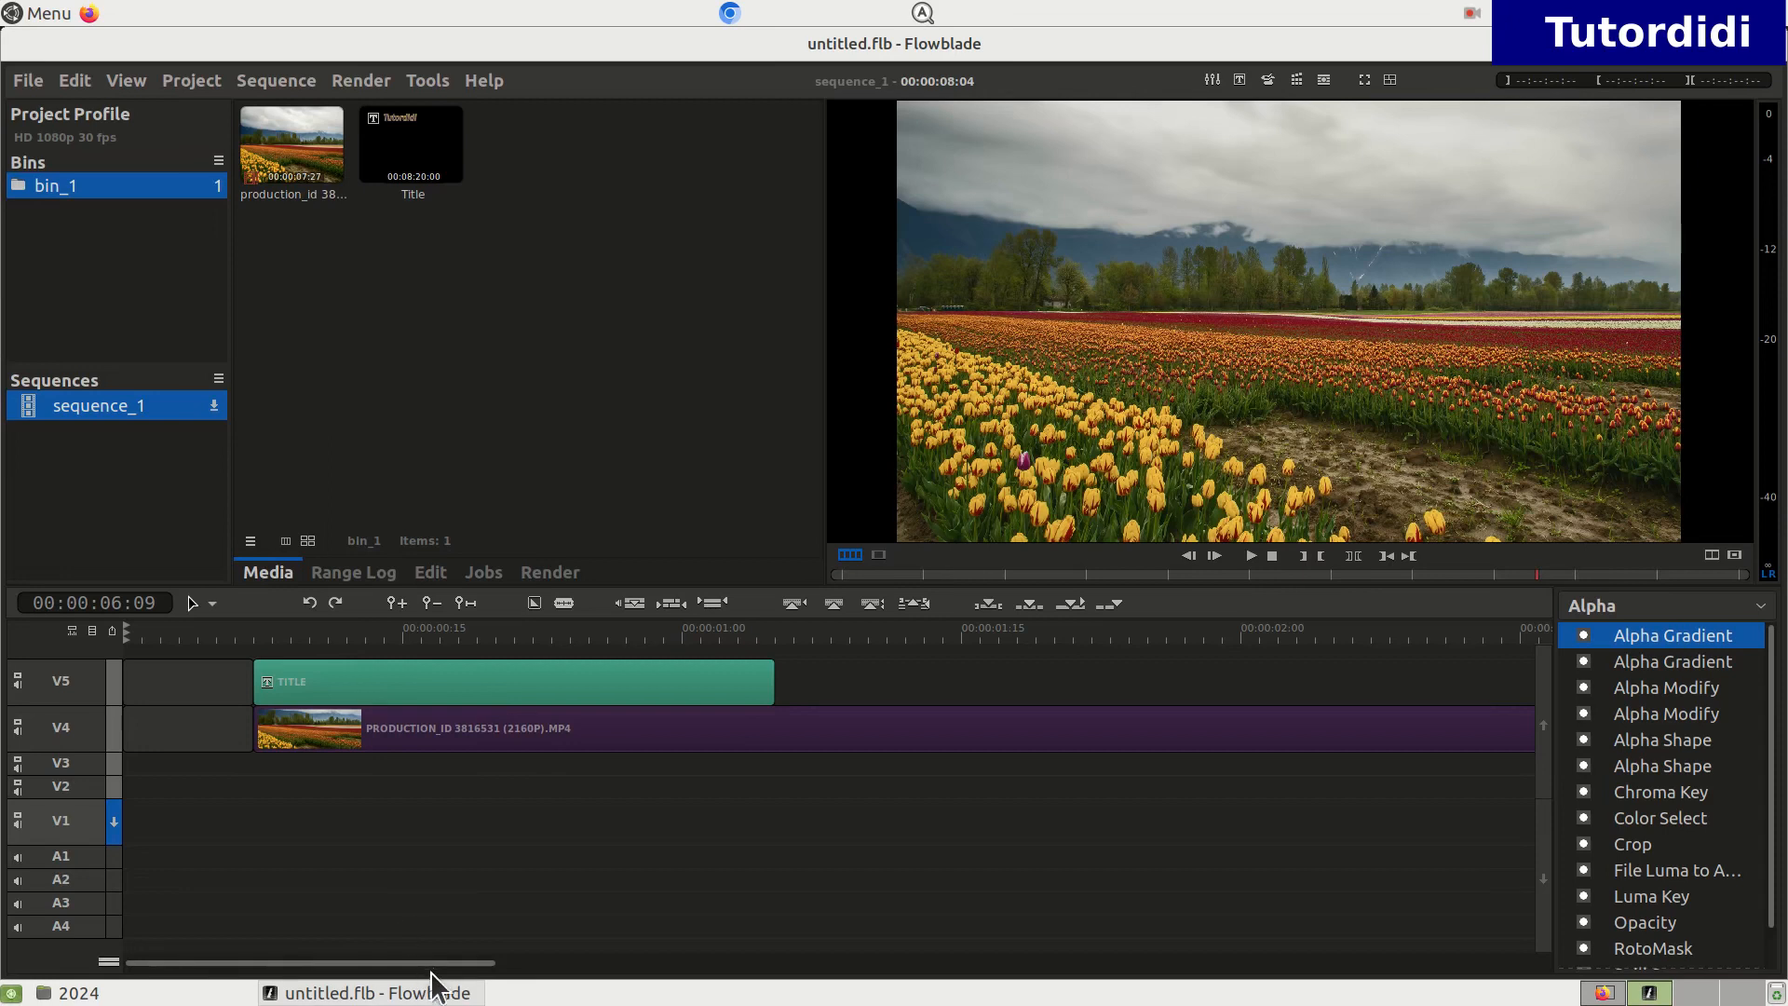
# Step: Shift the video clip on V4 later and move the title clip in front of it, starting at 00:00:00:00
pyautogui.click(479, 727)
pyautogui.moveTo(478, 727); pyautogui.dragTo(814, 728)
pyautogui.moveTo(621, 668); pyautogui.dragTo(470, 733)
pyautogui.press('Home')
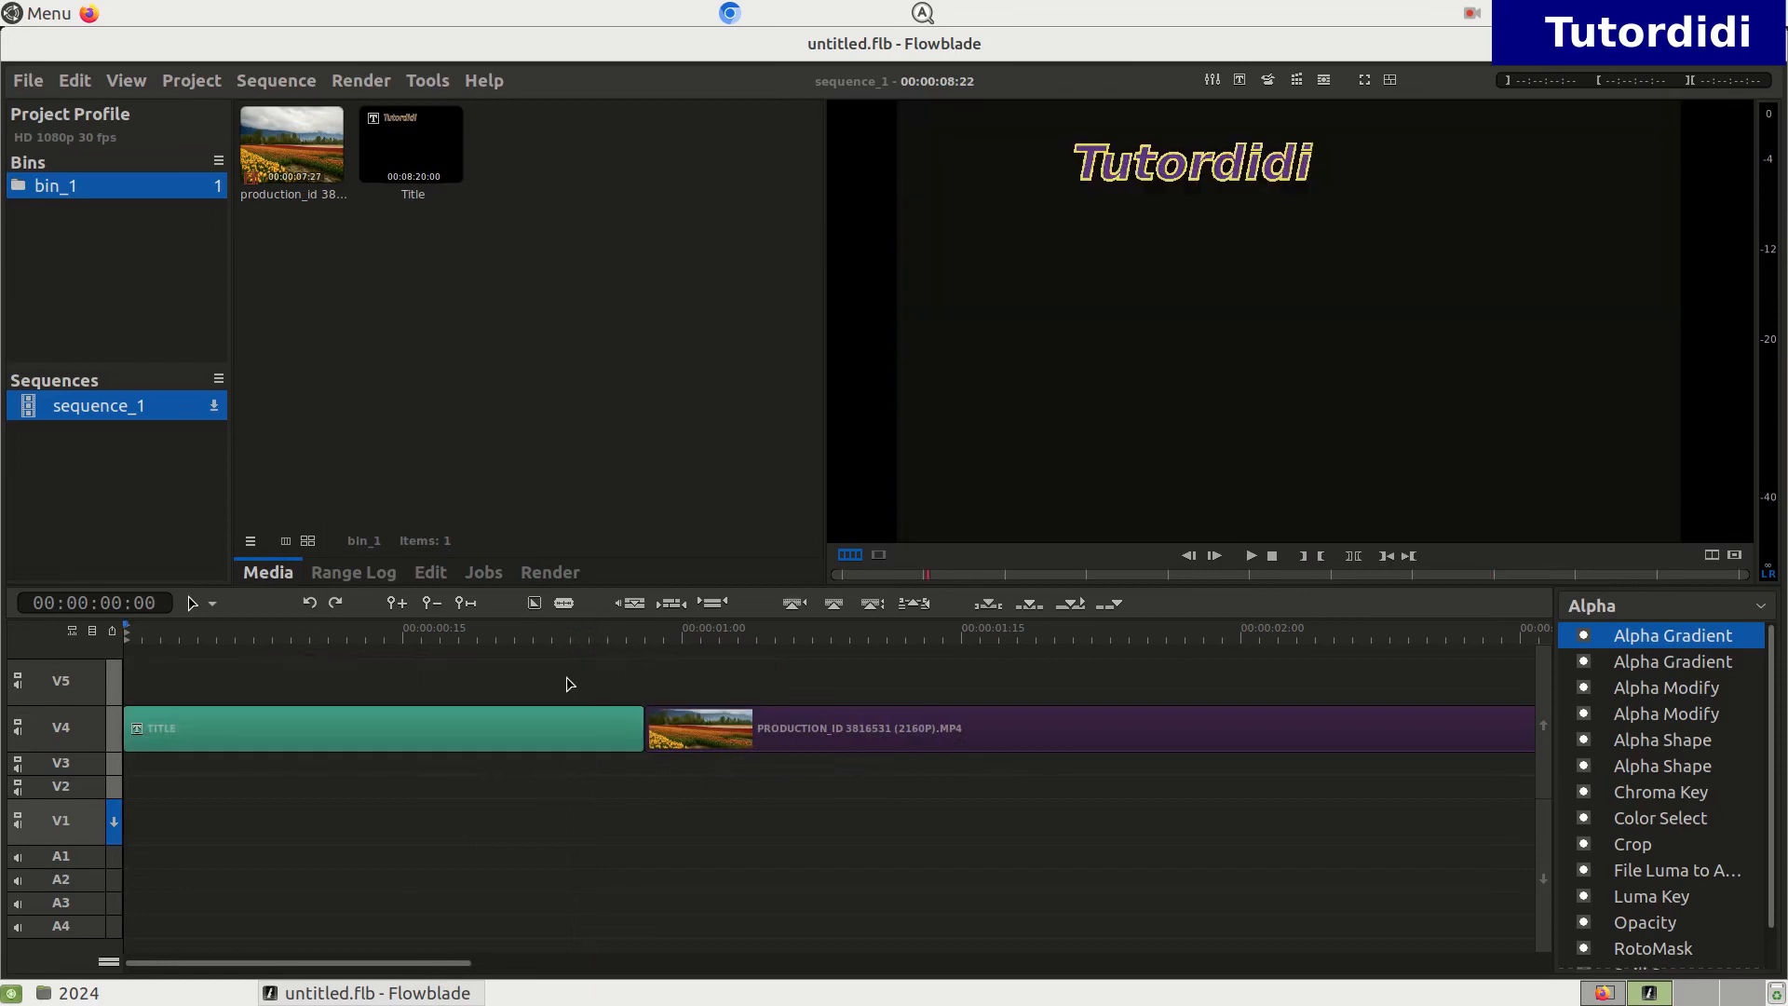
pyautogui.moveTo(561, 674); pyautogui.dragTo(243, 730)
# Step: Play the sequence from the title into the video clip, then set the playhead back to 00:00:00:09 and select the title clip
pyautogui.click(292, 631)
pyautogui.click(1250, 556)
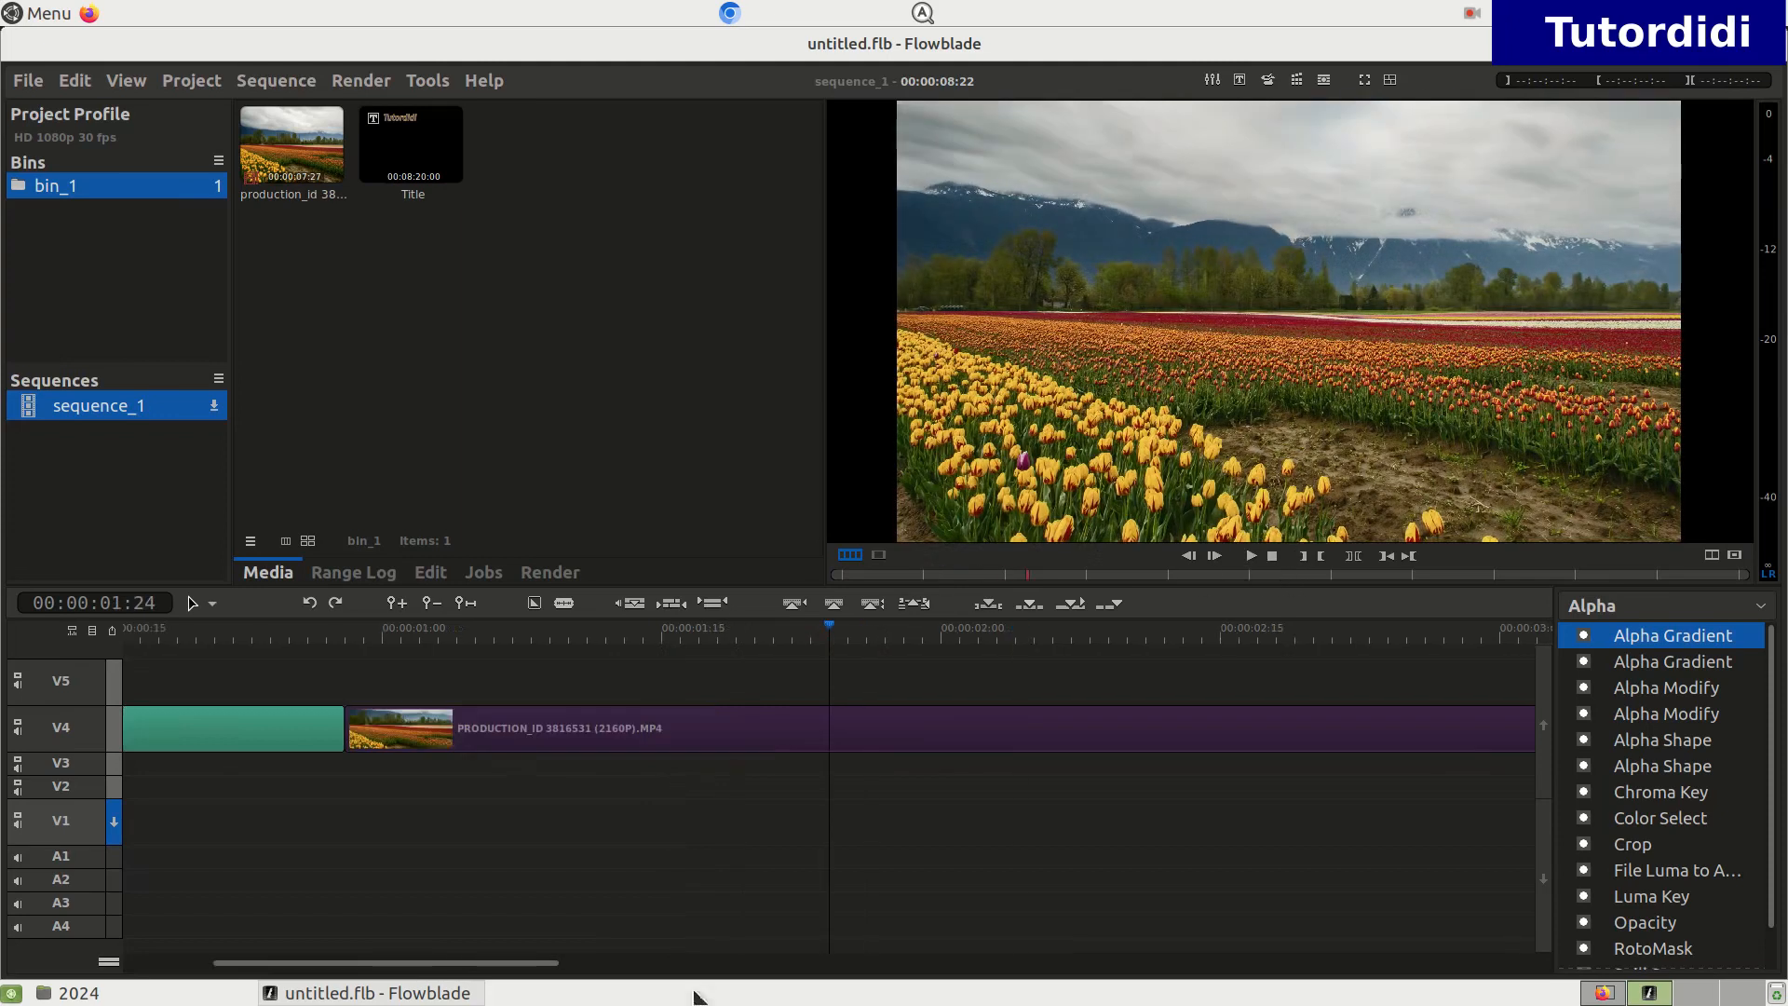
pyautogui.moveTo(503, 959); pyautogui.dragTo(267, 922)
pyautogui.click(296, 634)
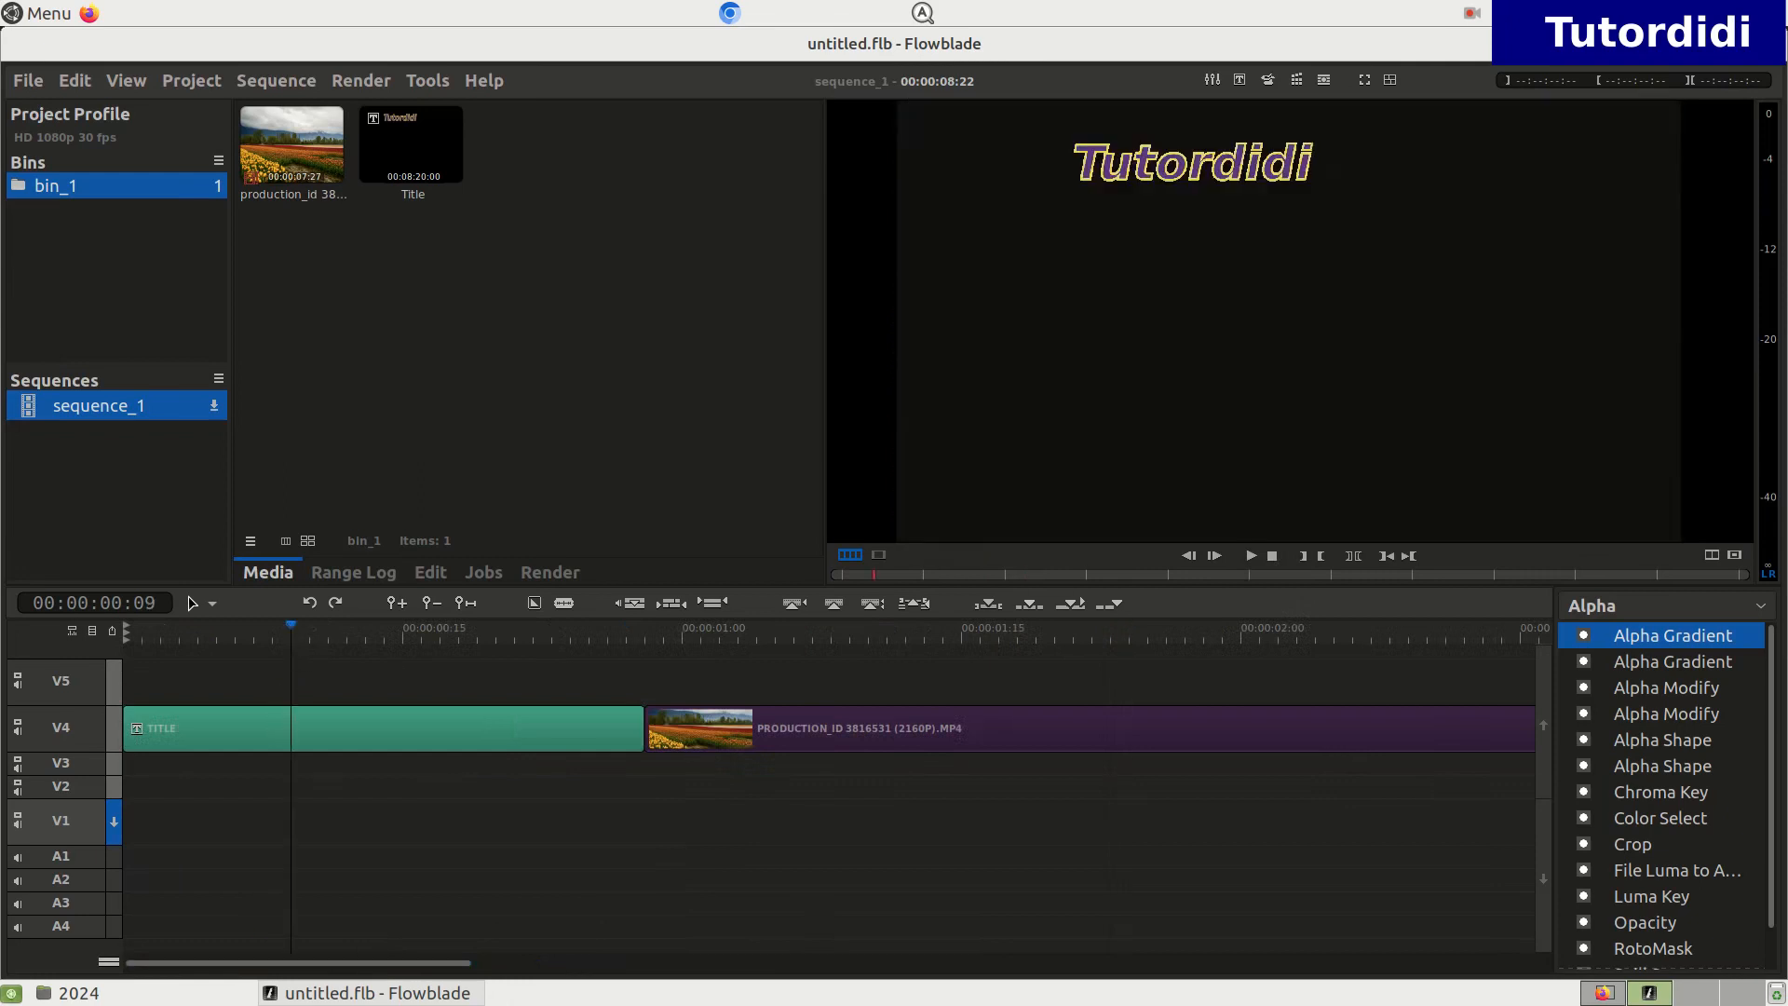
pyautogui.click(412, 740)
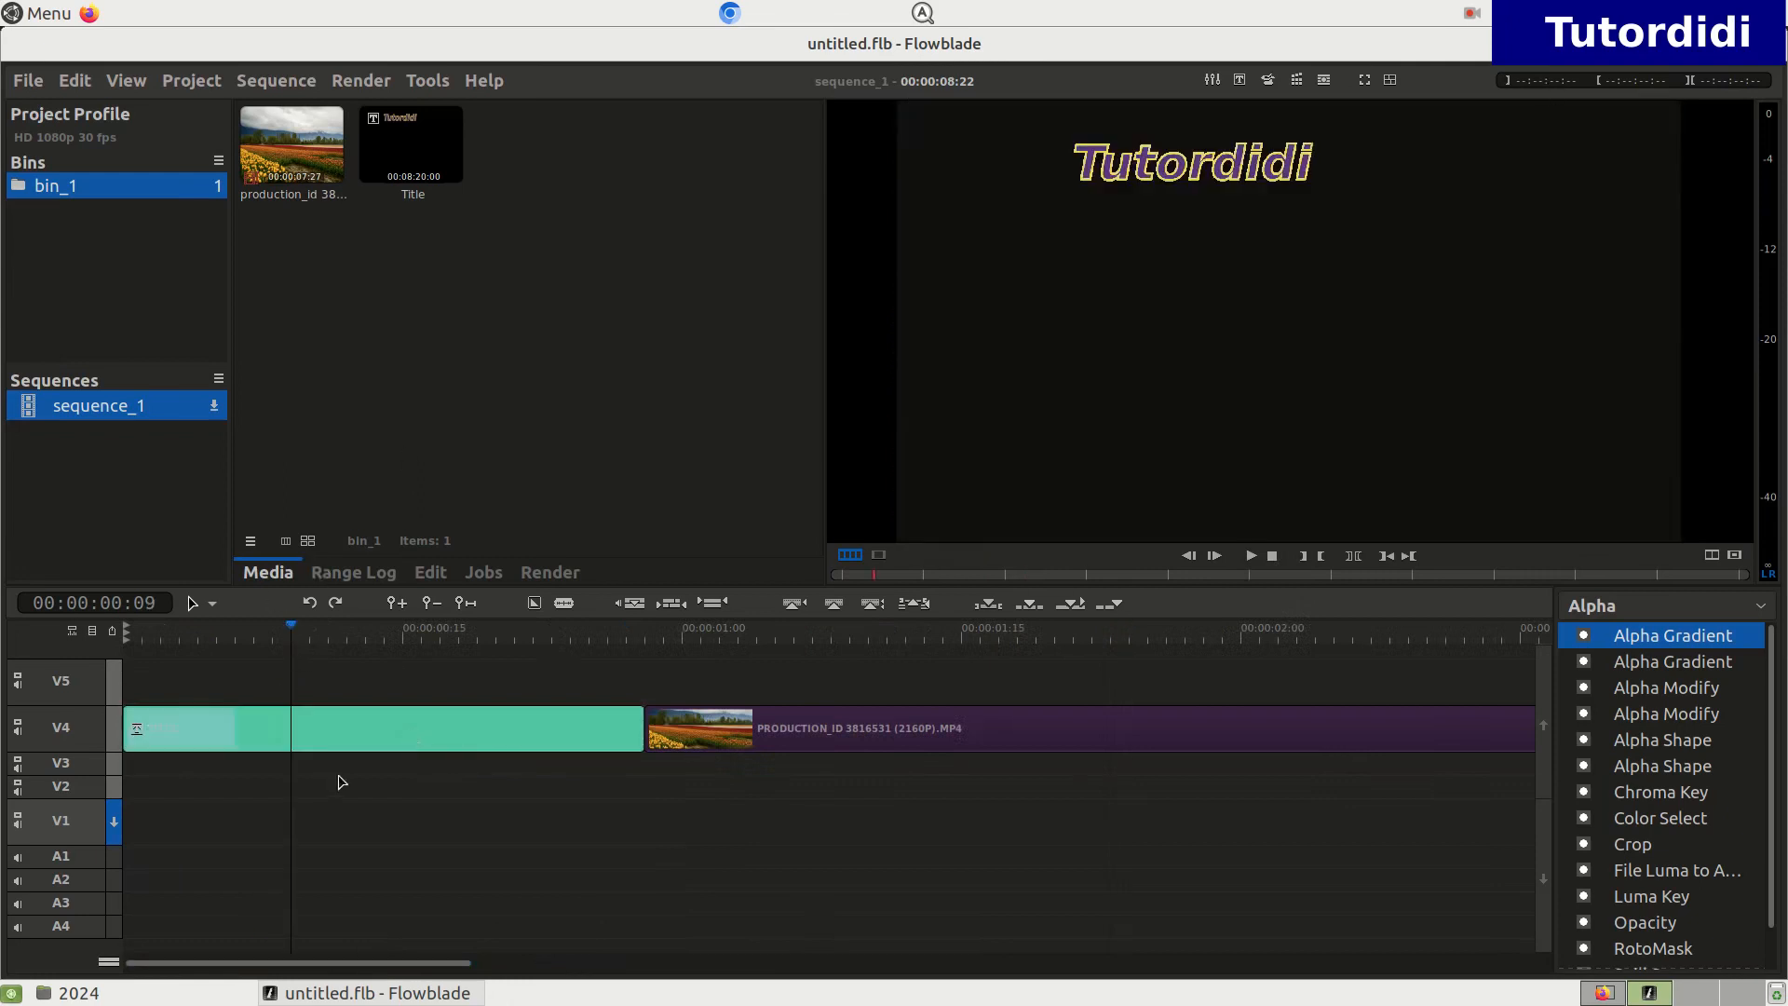
# Step: Create a light yellow color clip named "Color Clip" in the media bin
pyautogui.rightClick(368, 384)
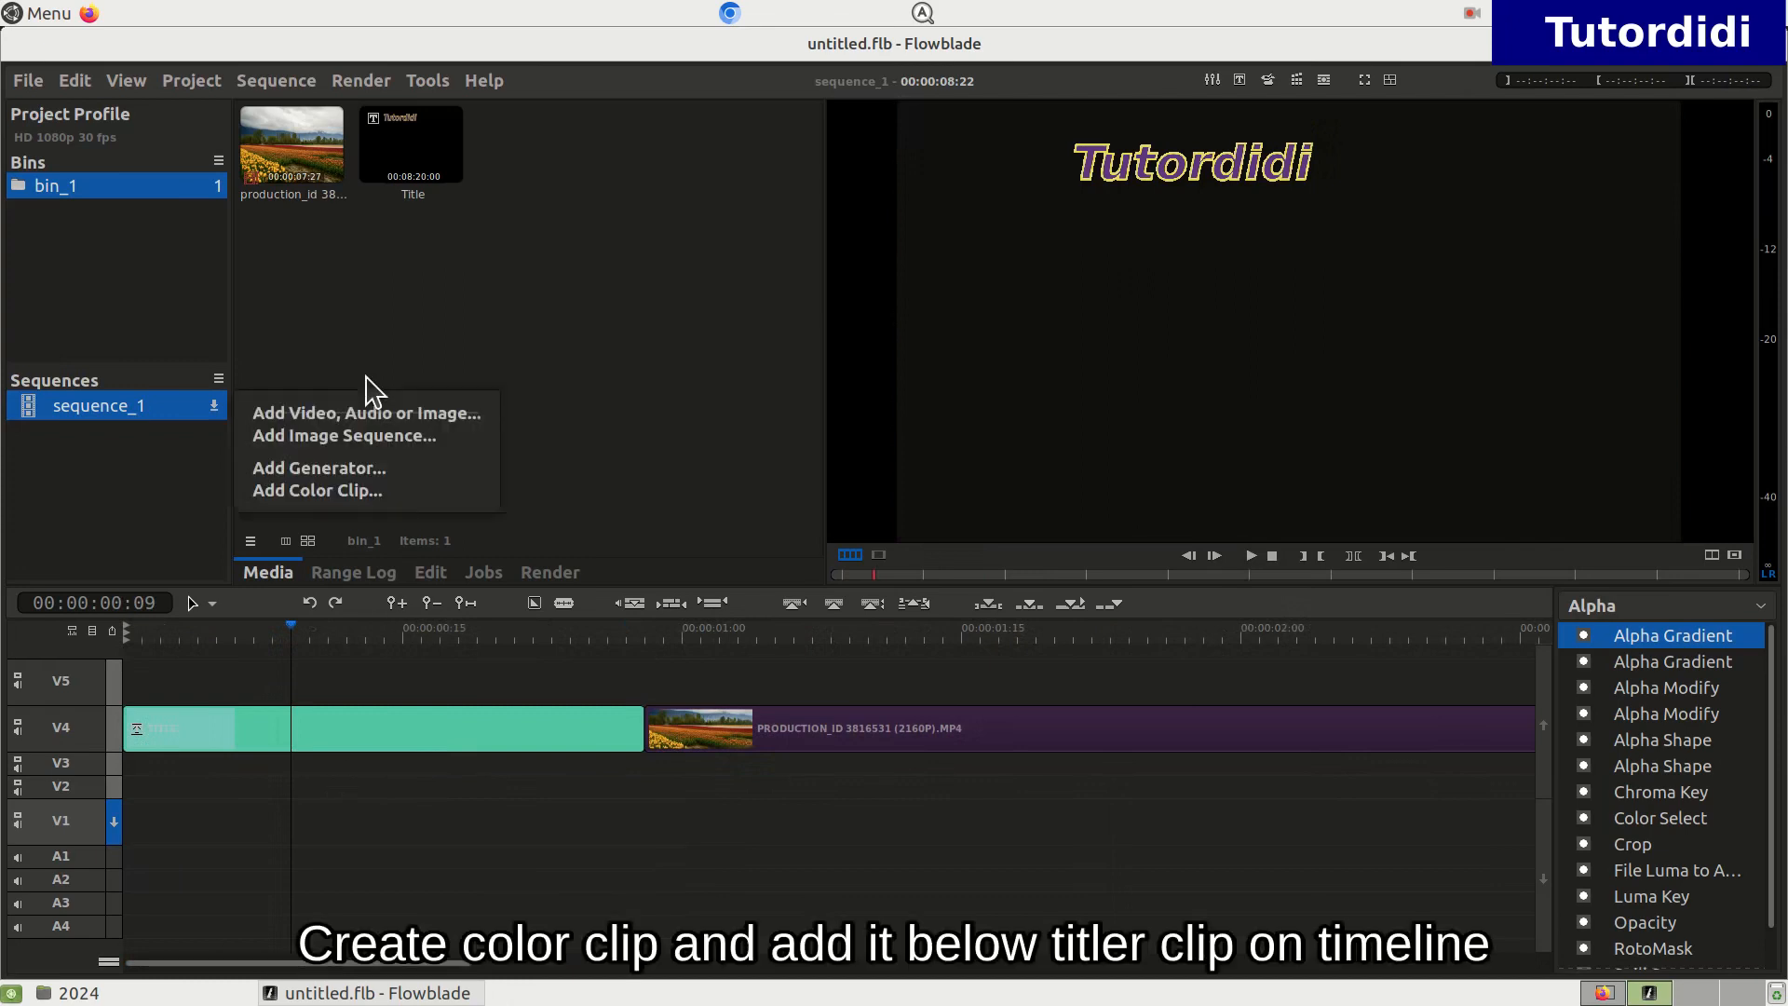
pyautogui.click(361, 492)
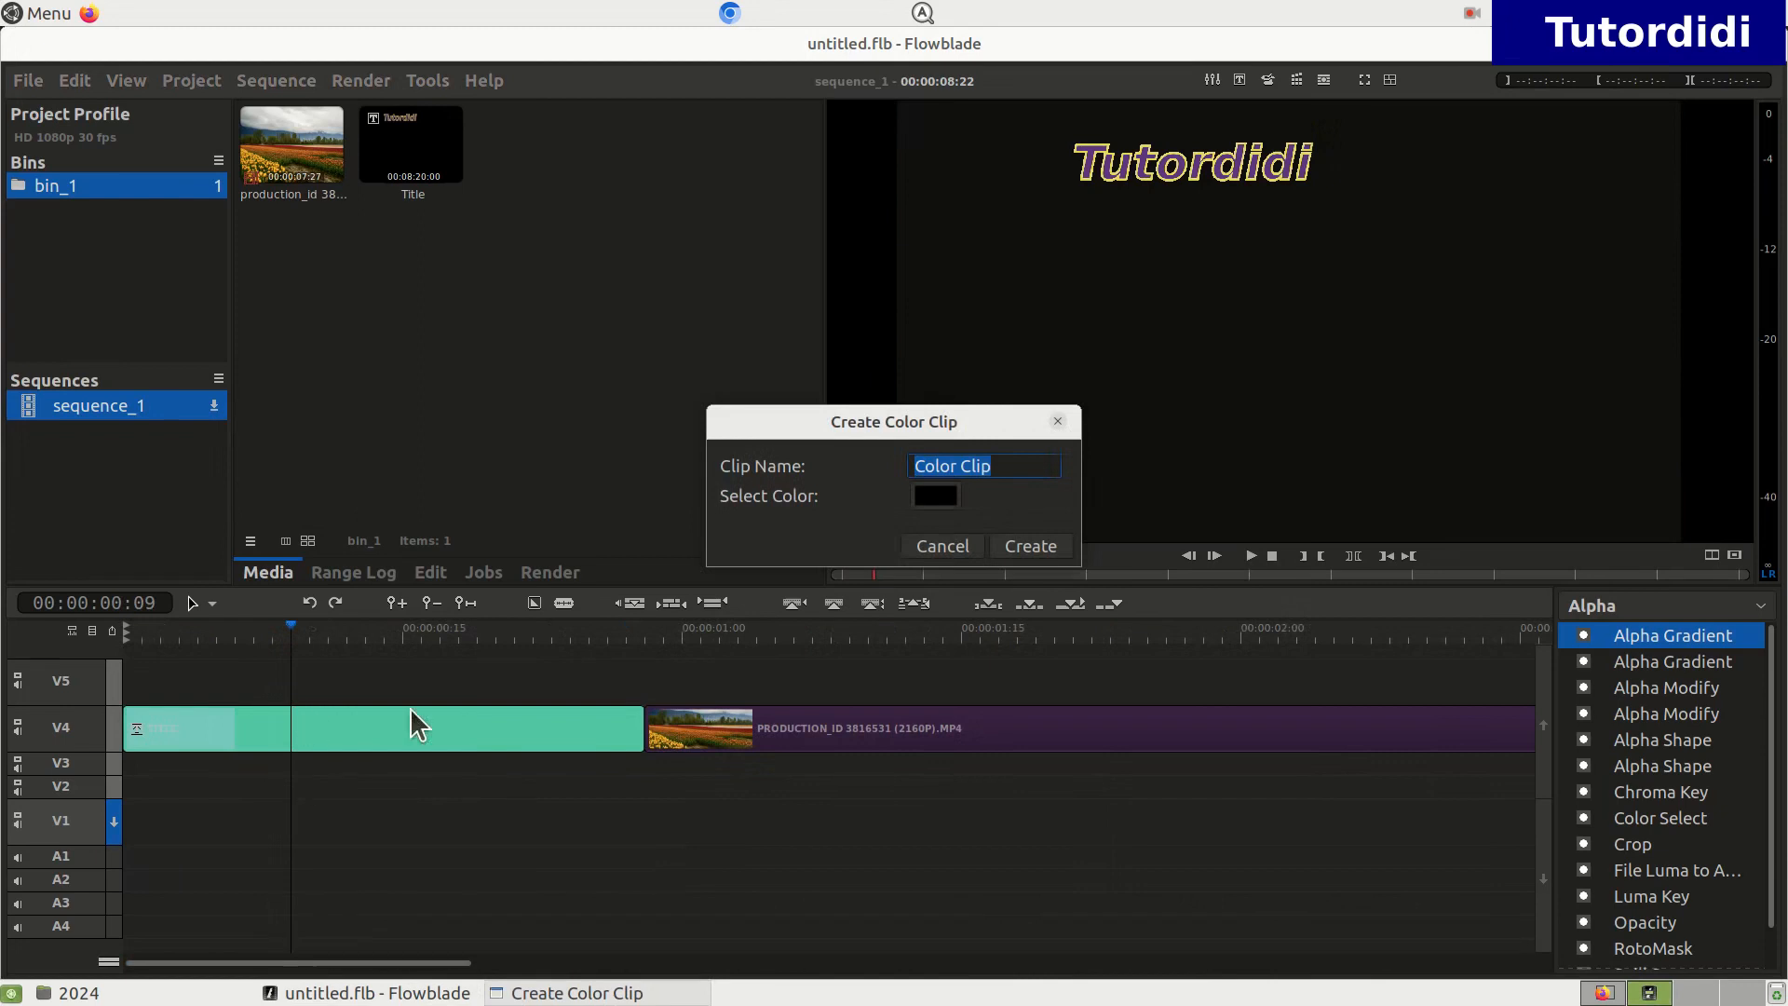
pyautogui.click(954, 504)
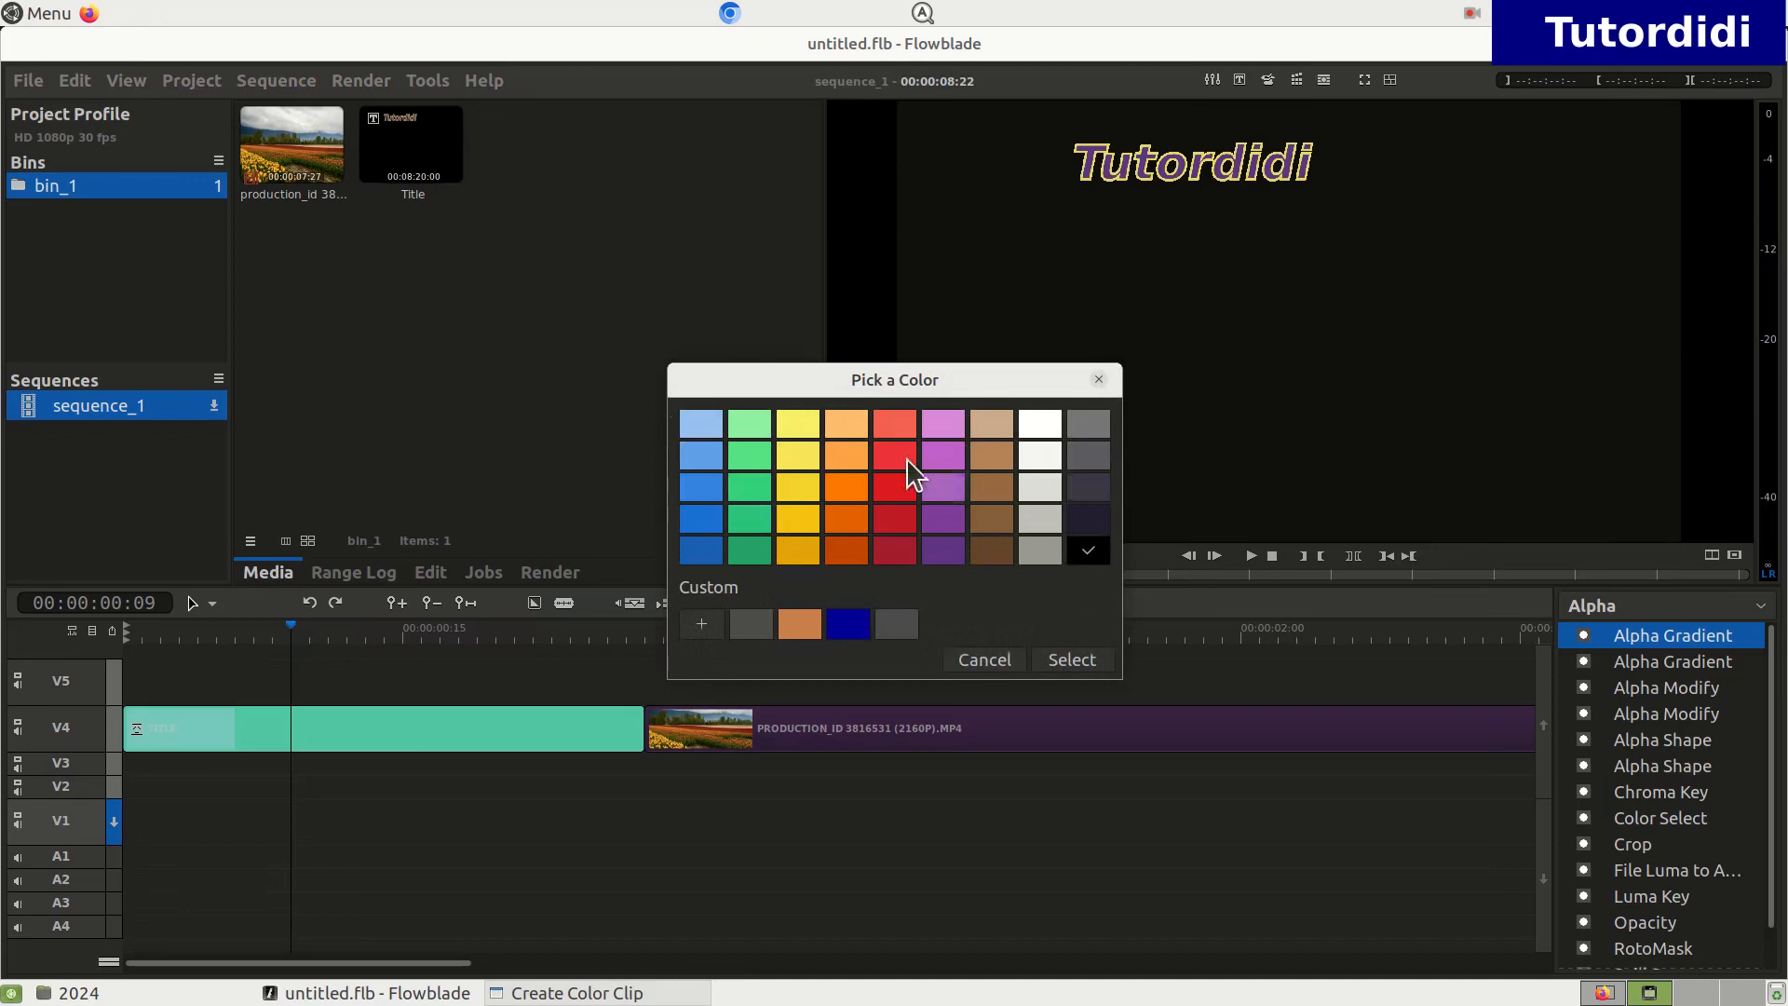
pyautogui.click(802, 416)
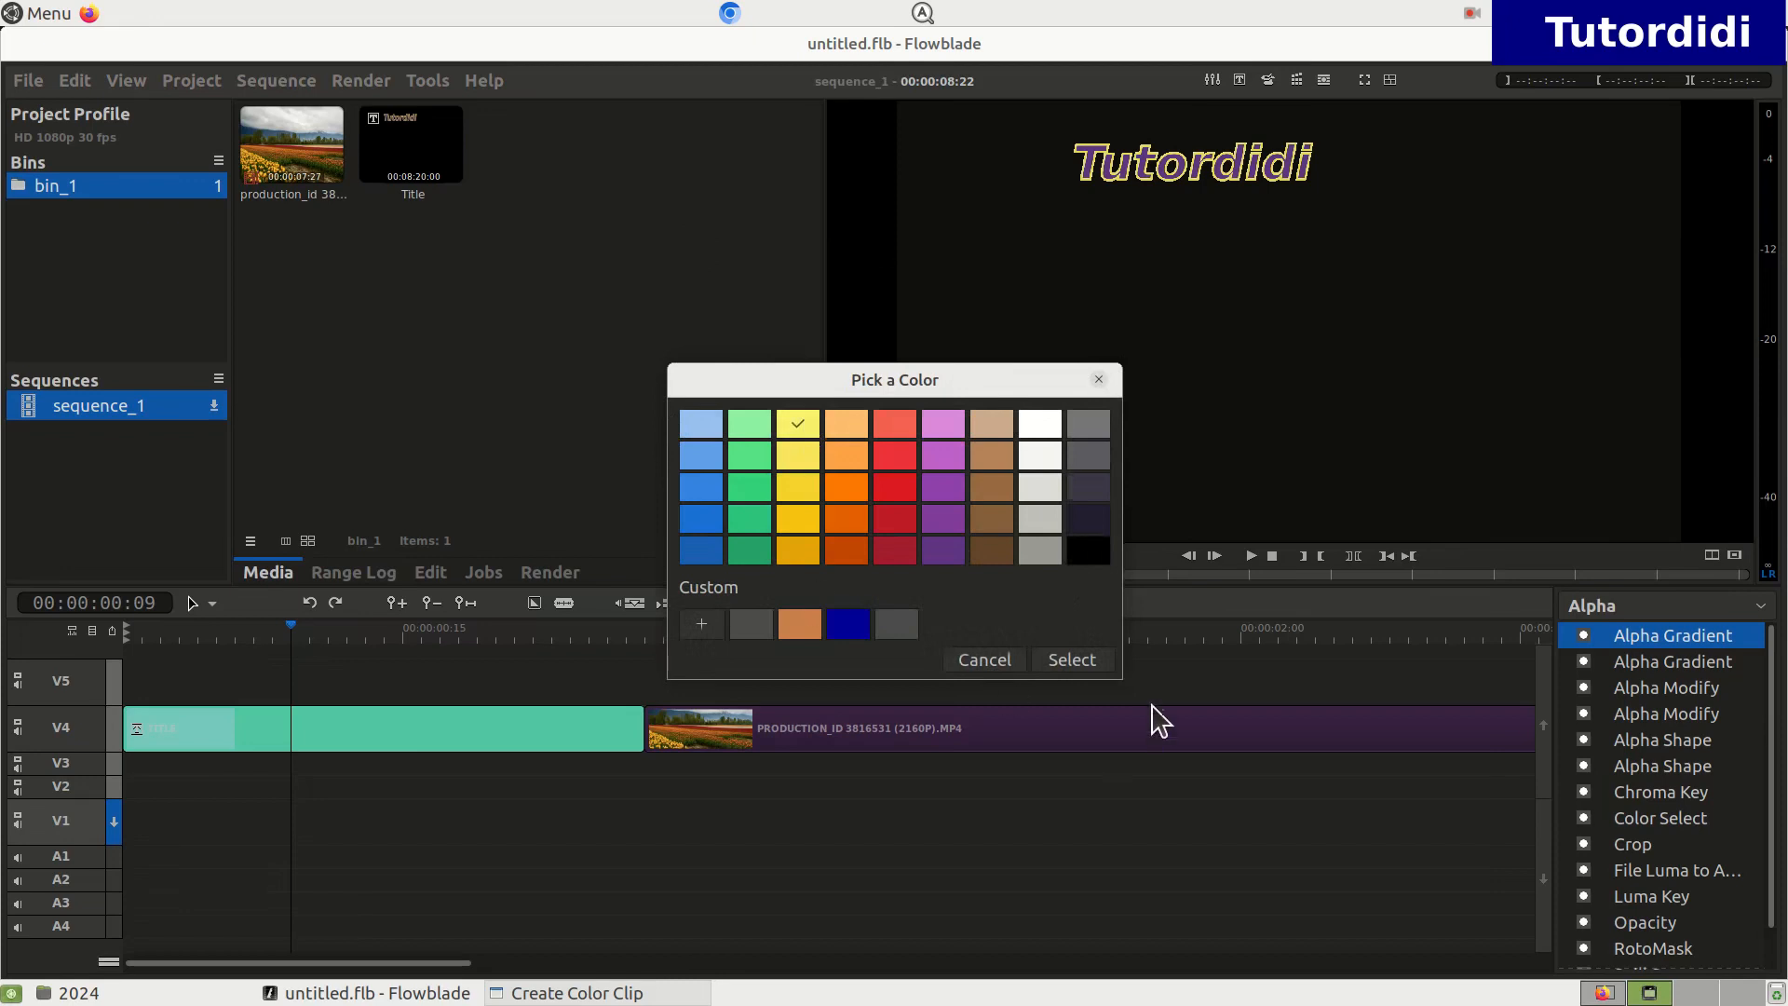
pyautogui.click(1071, 660)
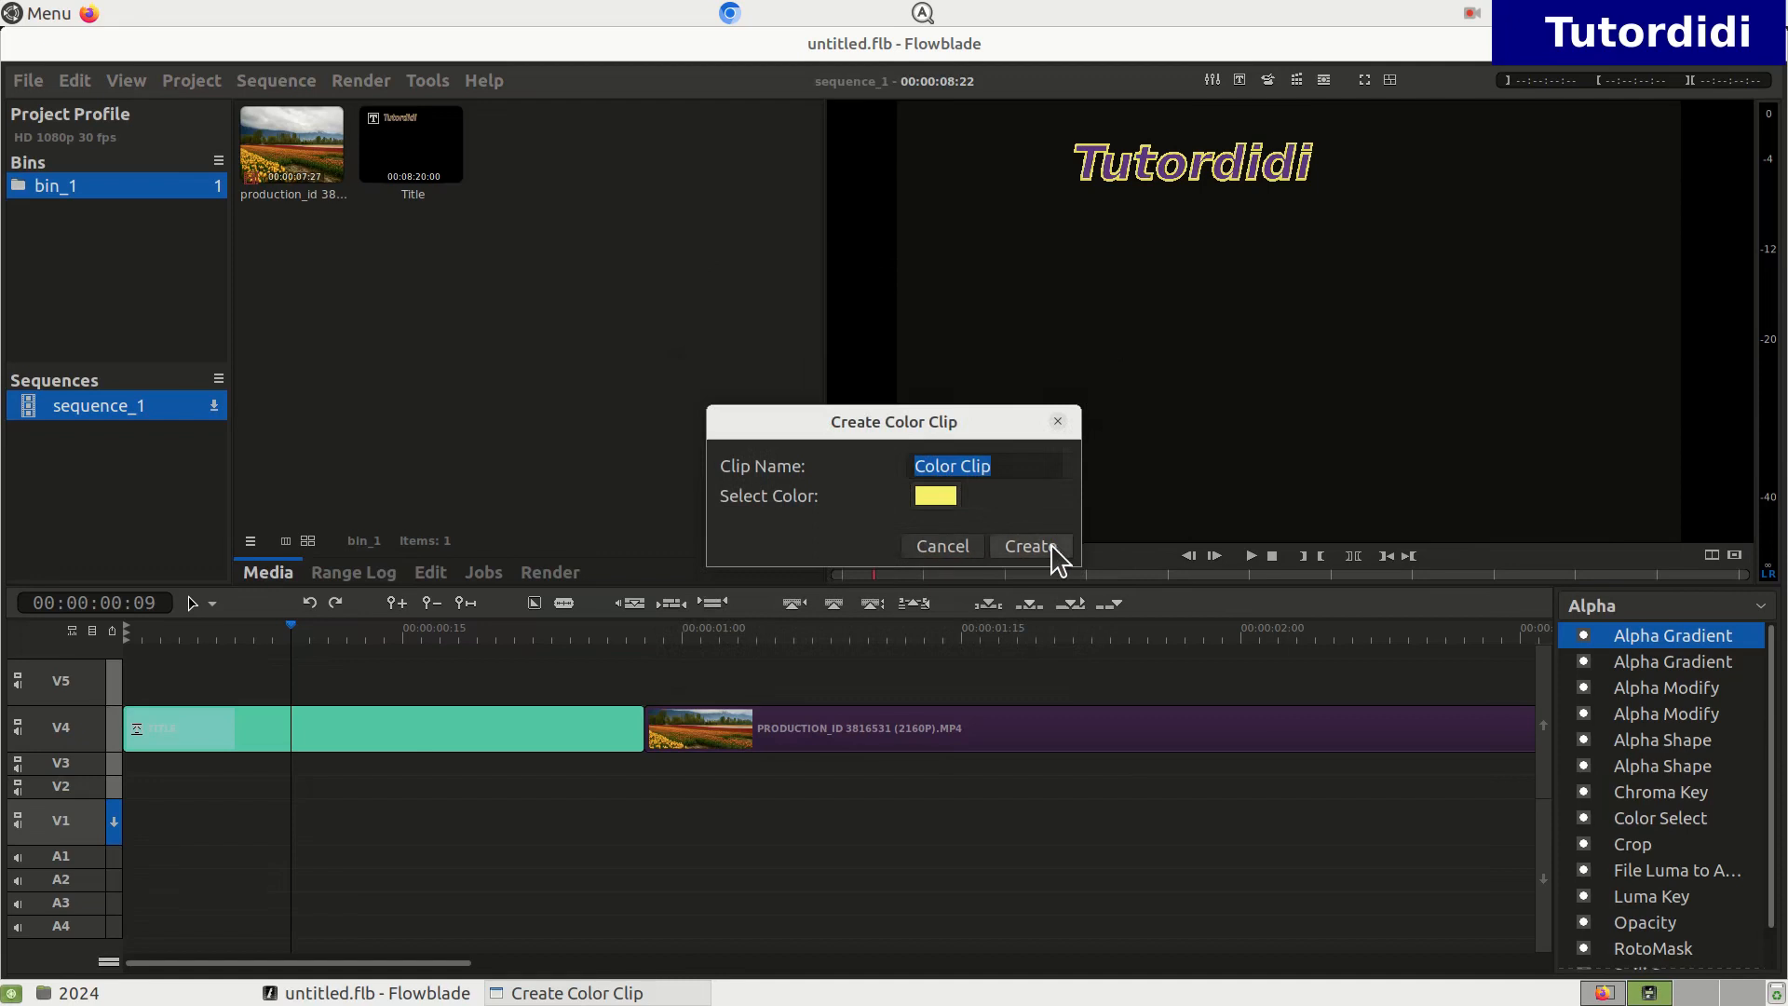
pyautogui.click(1051, 560)
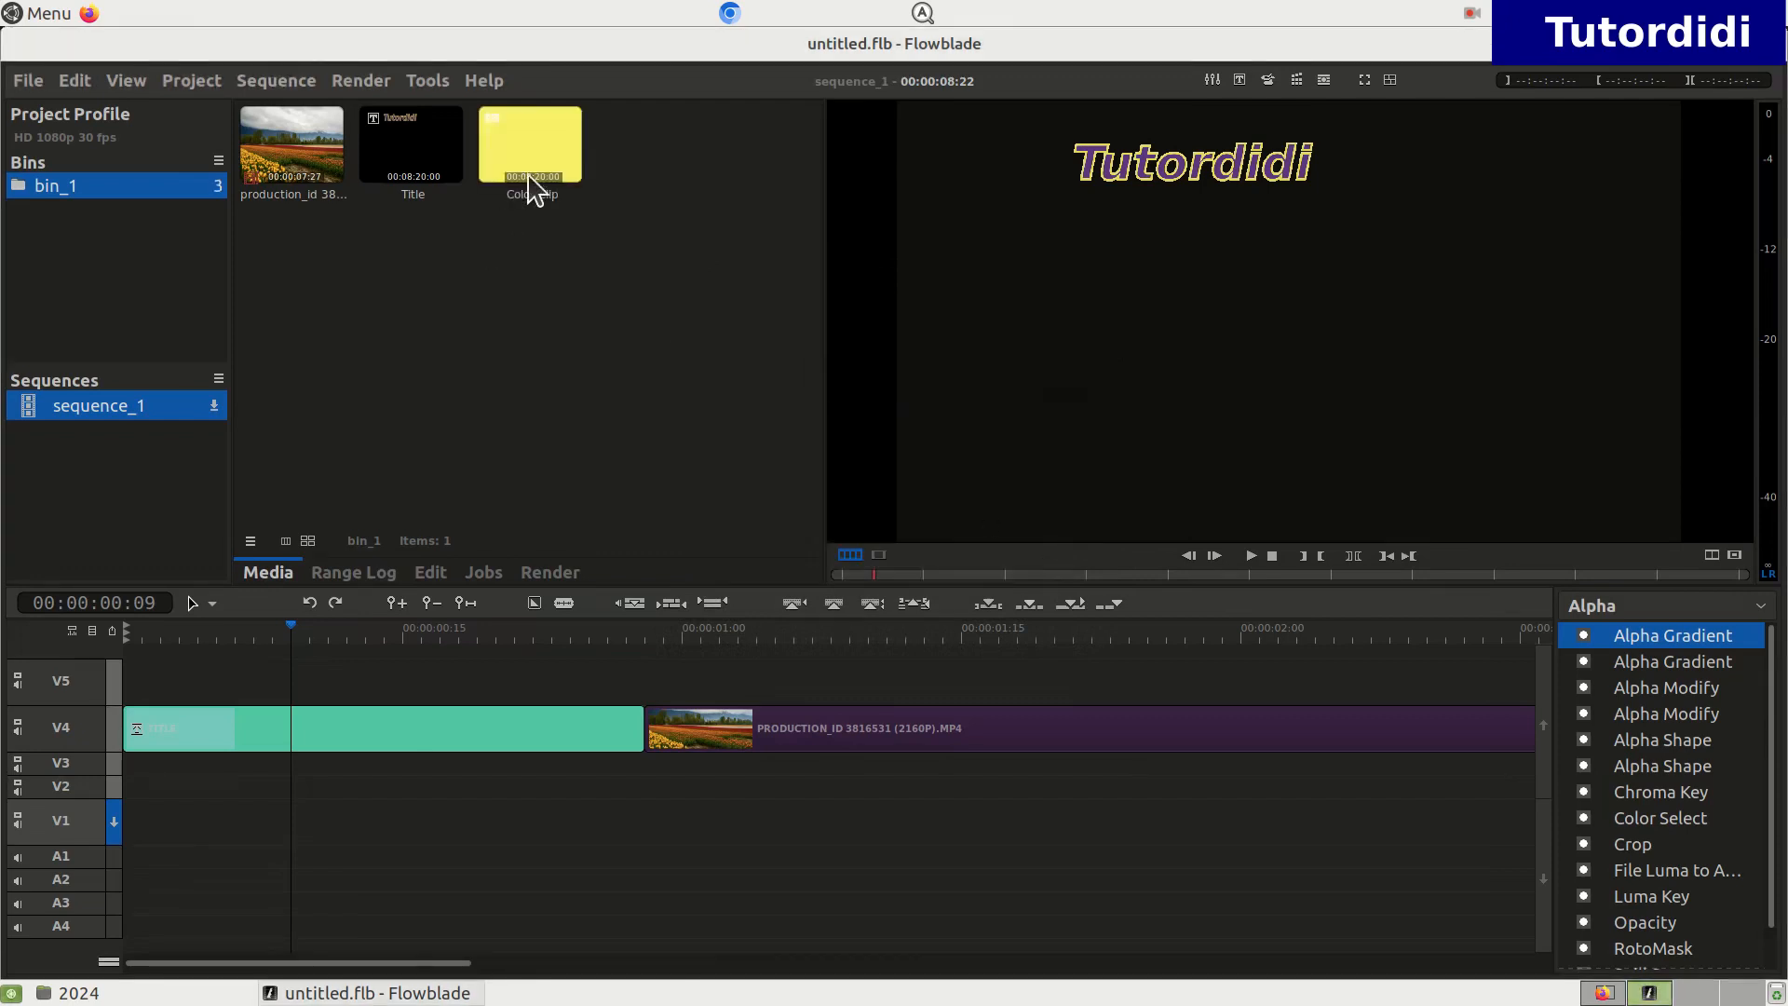
# Step: Place the Color Clip on track V2 from 00:00:00:00 and set the playhead to 00:00:00:27, near the title's end
pyautogui.moveTo(539, 159); pyautogui.dragTo(298, 799)
pyautogui.moveTo(489, 801); pyautogui.dragTo(312, 779)
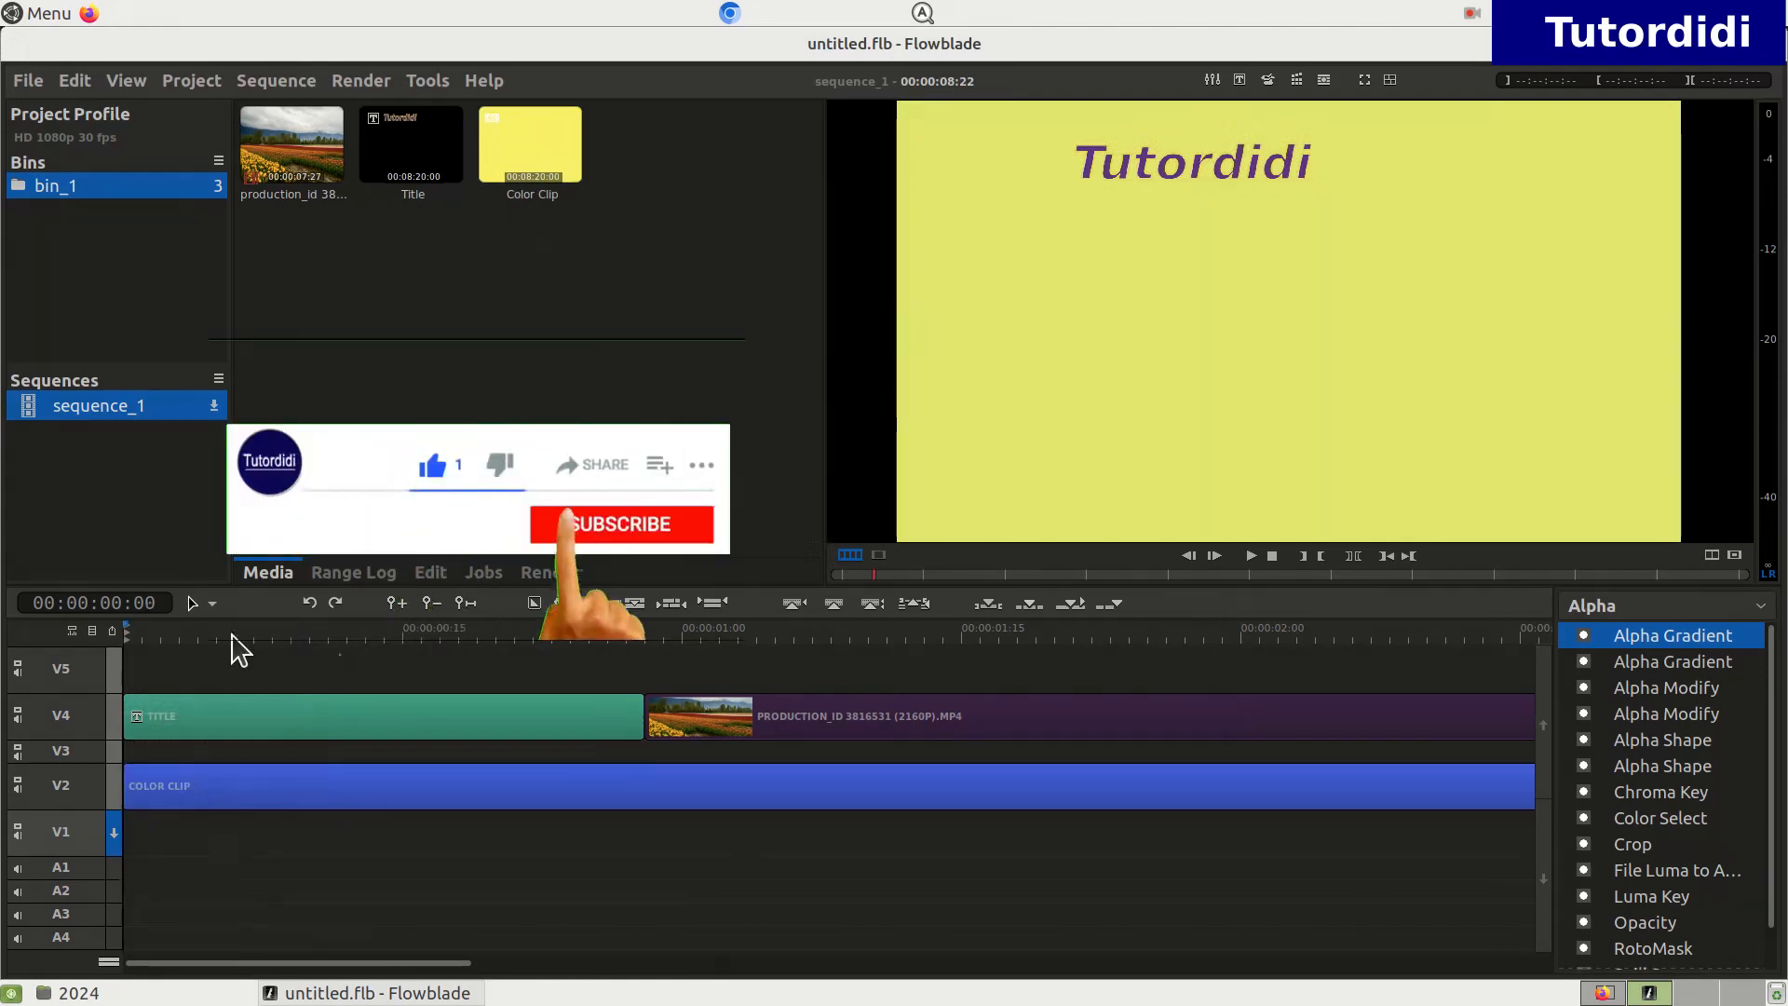
pyautogui.click(626, 635)
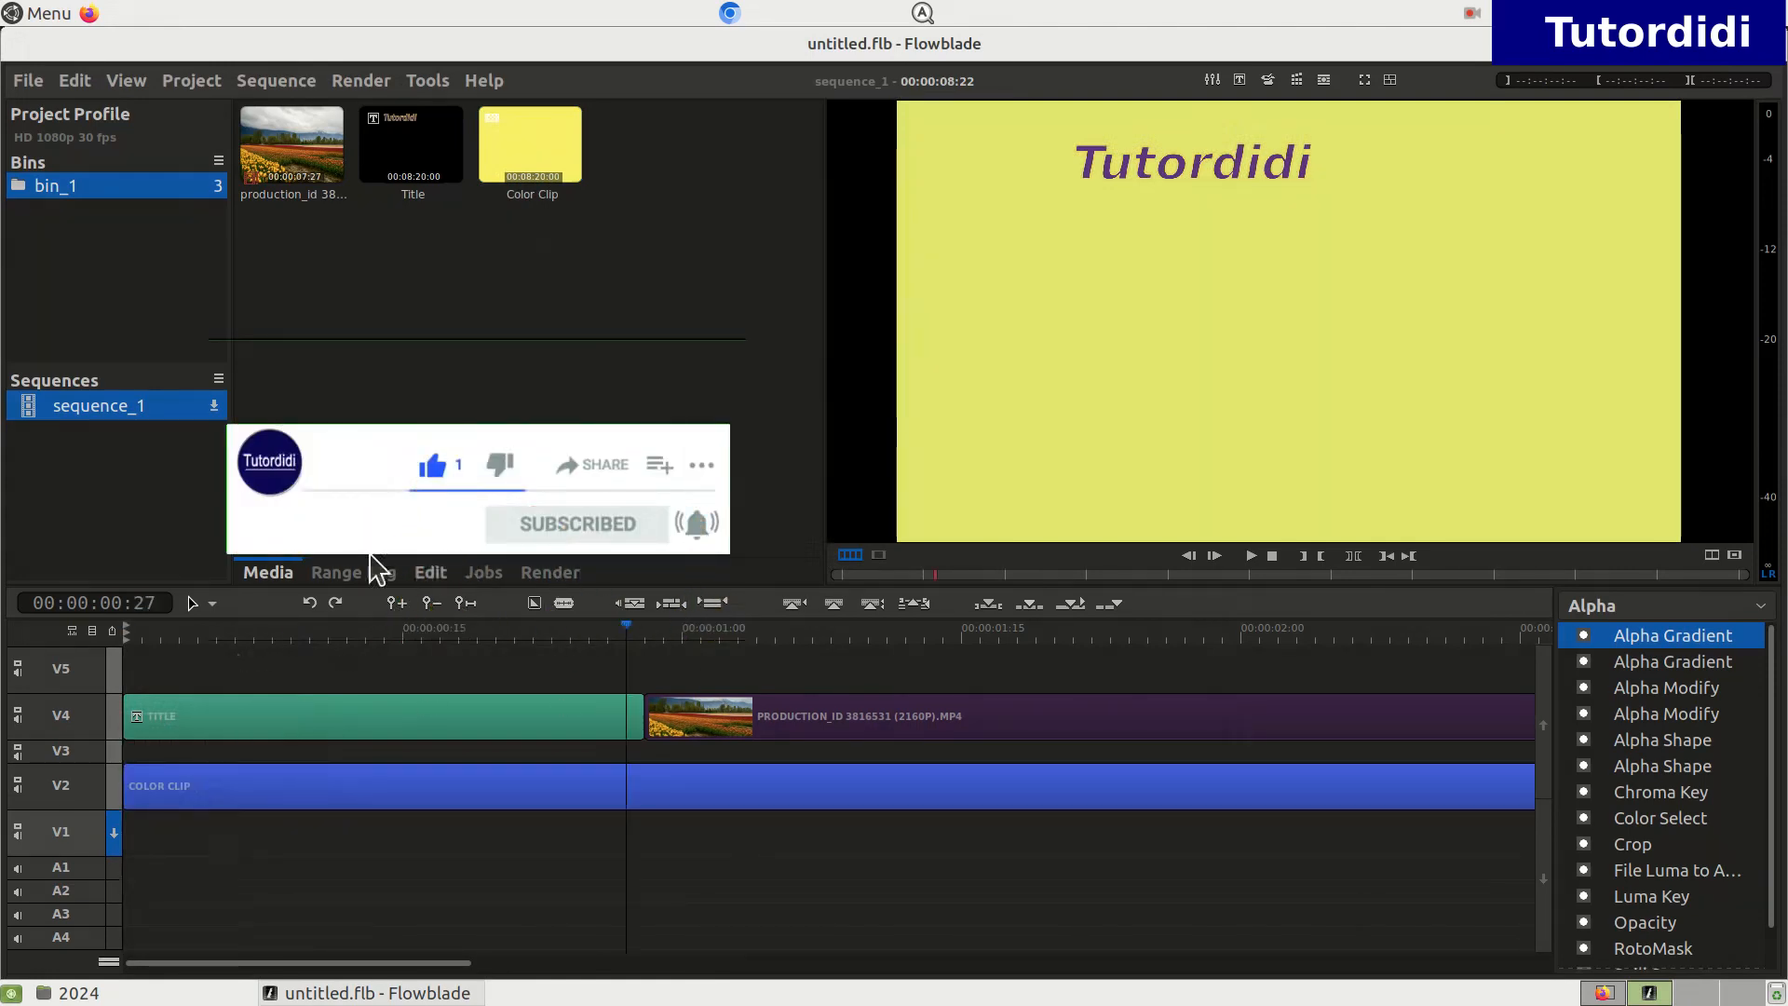
# Step: Cut the Color Clip on track V2 at the point where the title clip on V4 ends
pyautogui.click(212, 603)
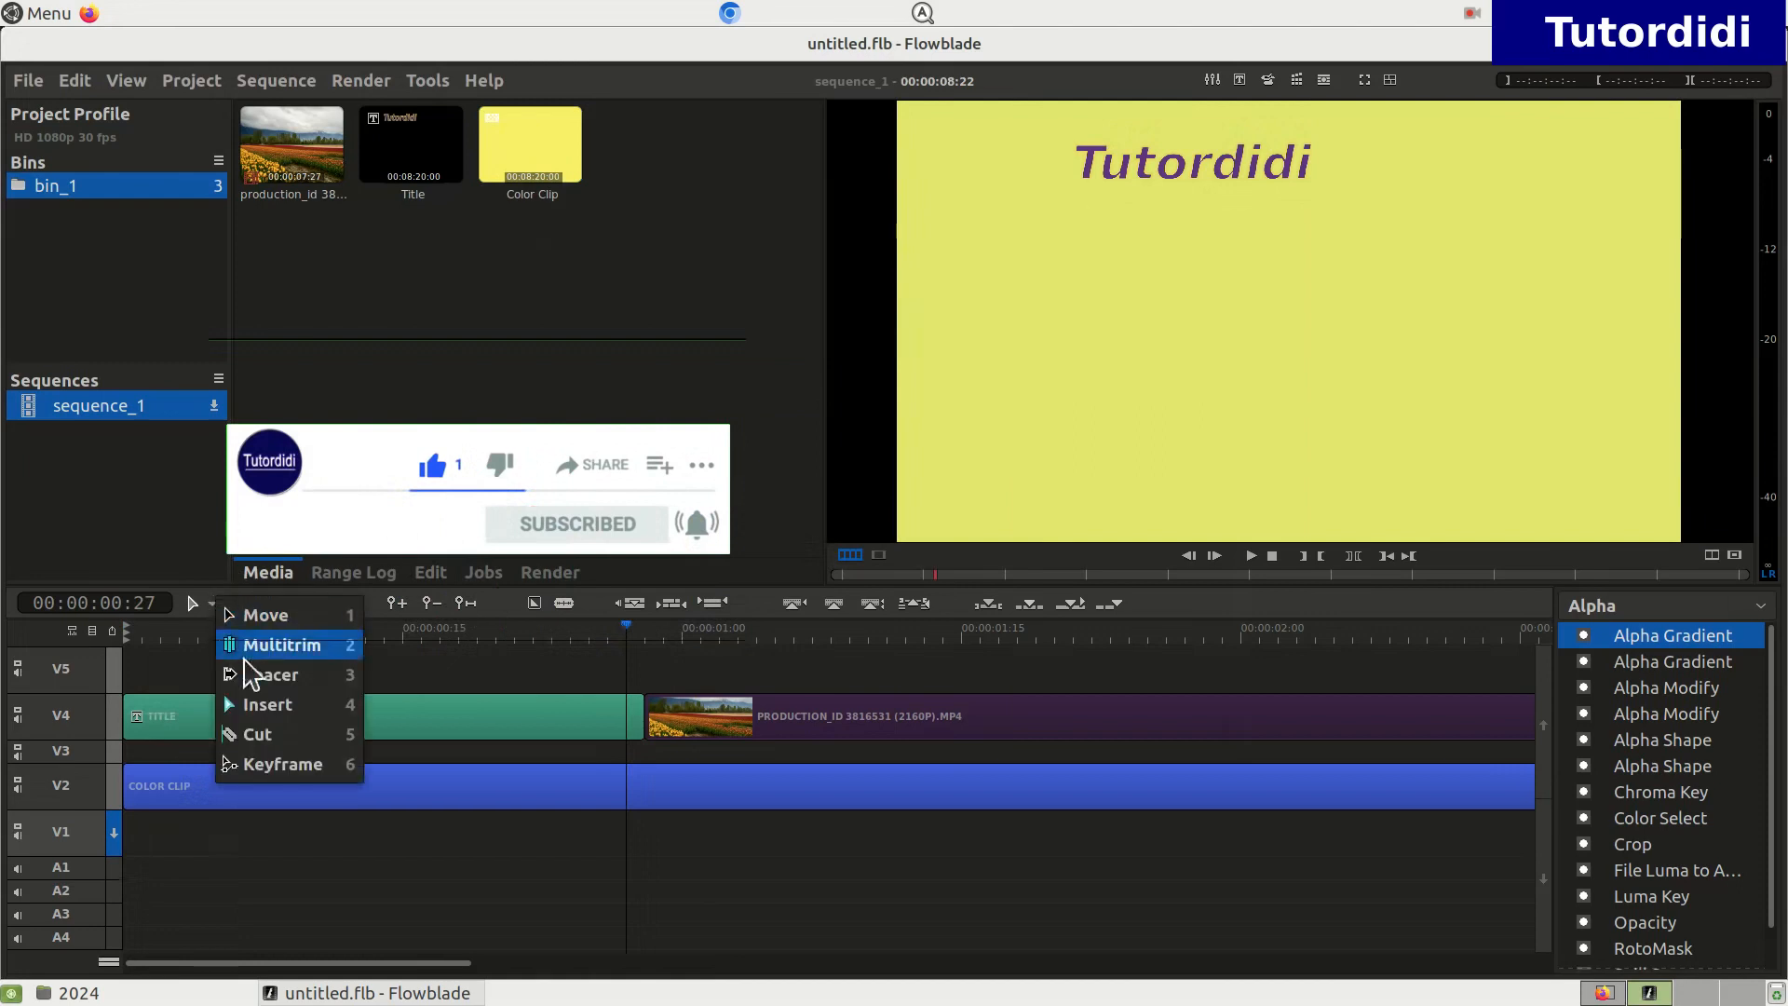
pyautogui.click(291, 735)
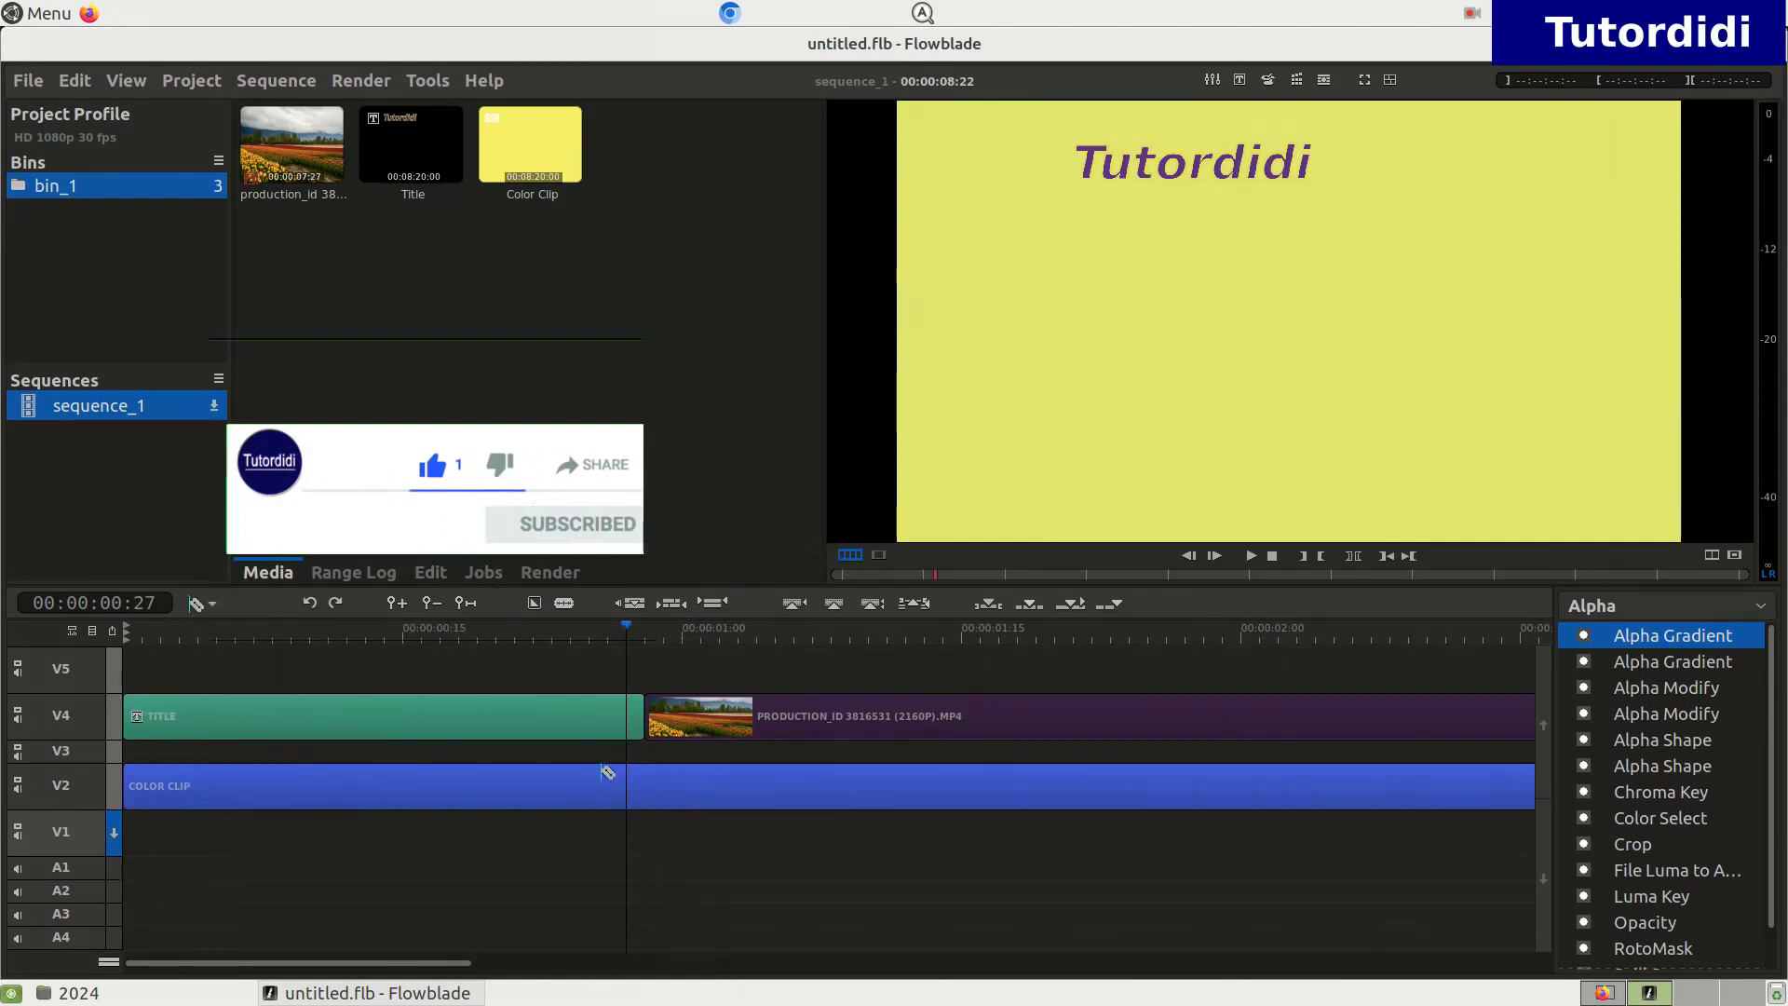
pyautogui.click(207, 607)
pyautogui.click(294, 747)
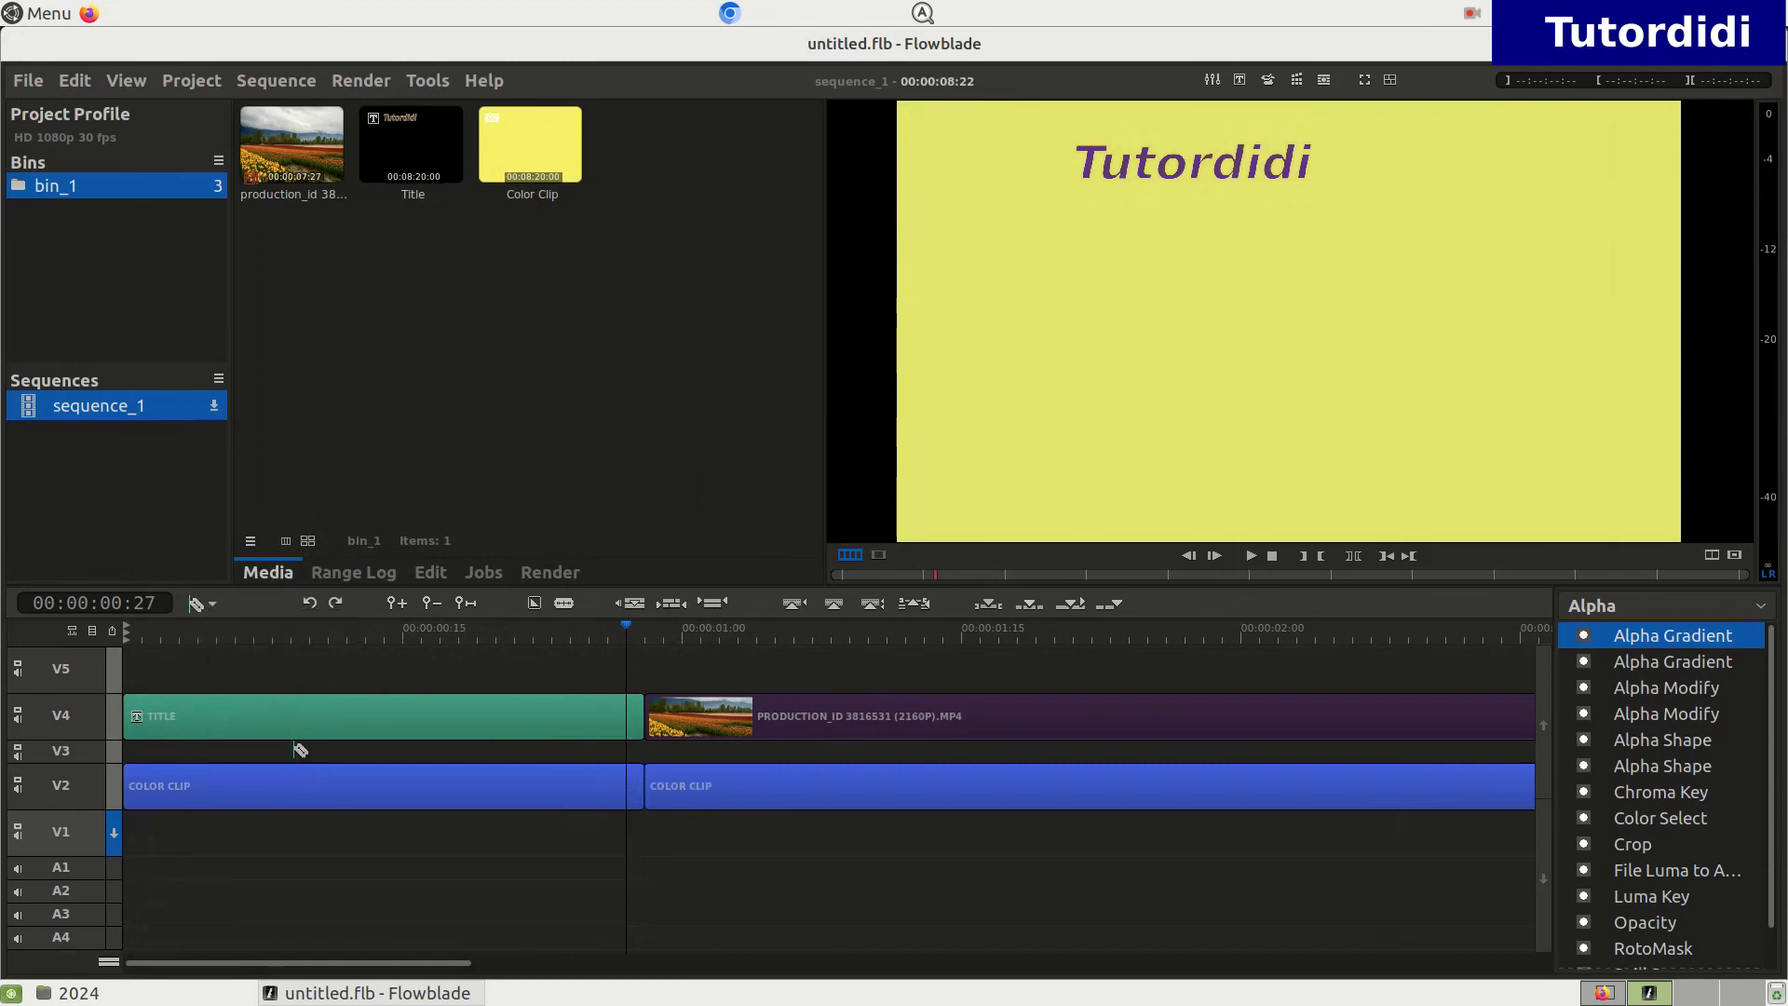
# Step: Switch back to the Move tool and delete the part of the Color Clip that extends past the title
pyautogui.click(201, 605)
pyautogui.click(222, 628)
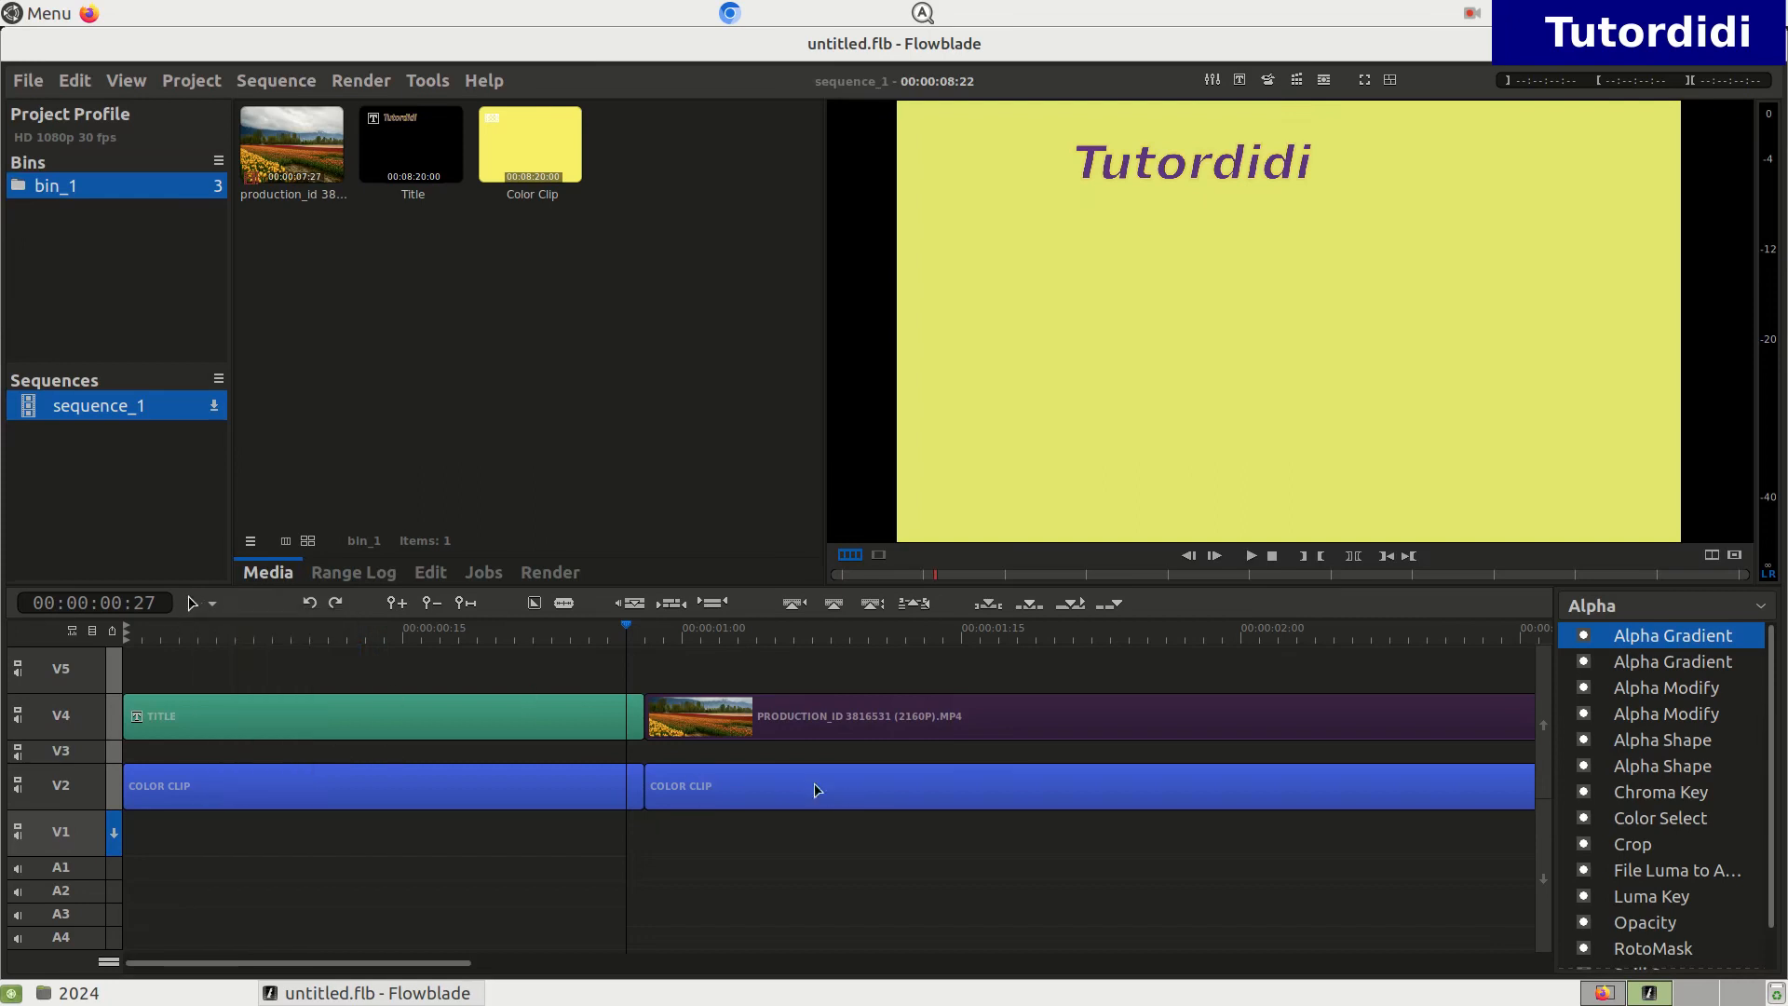
pyautogui.click(944, 805)
pyautogui.press('Delete')
# Step: Play the sequence from 00:00:00:00 through the title and into the video clip
pyautogui.moveTo(610, 635); pyautogui.dragTo(14, 667)
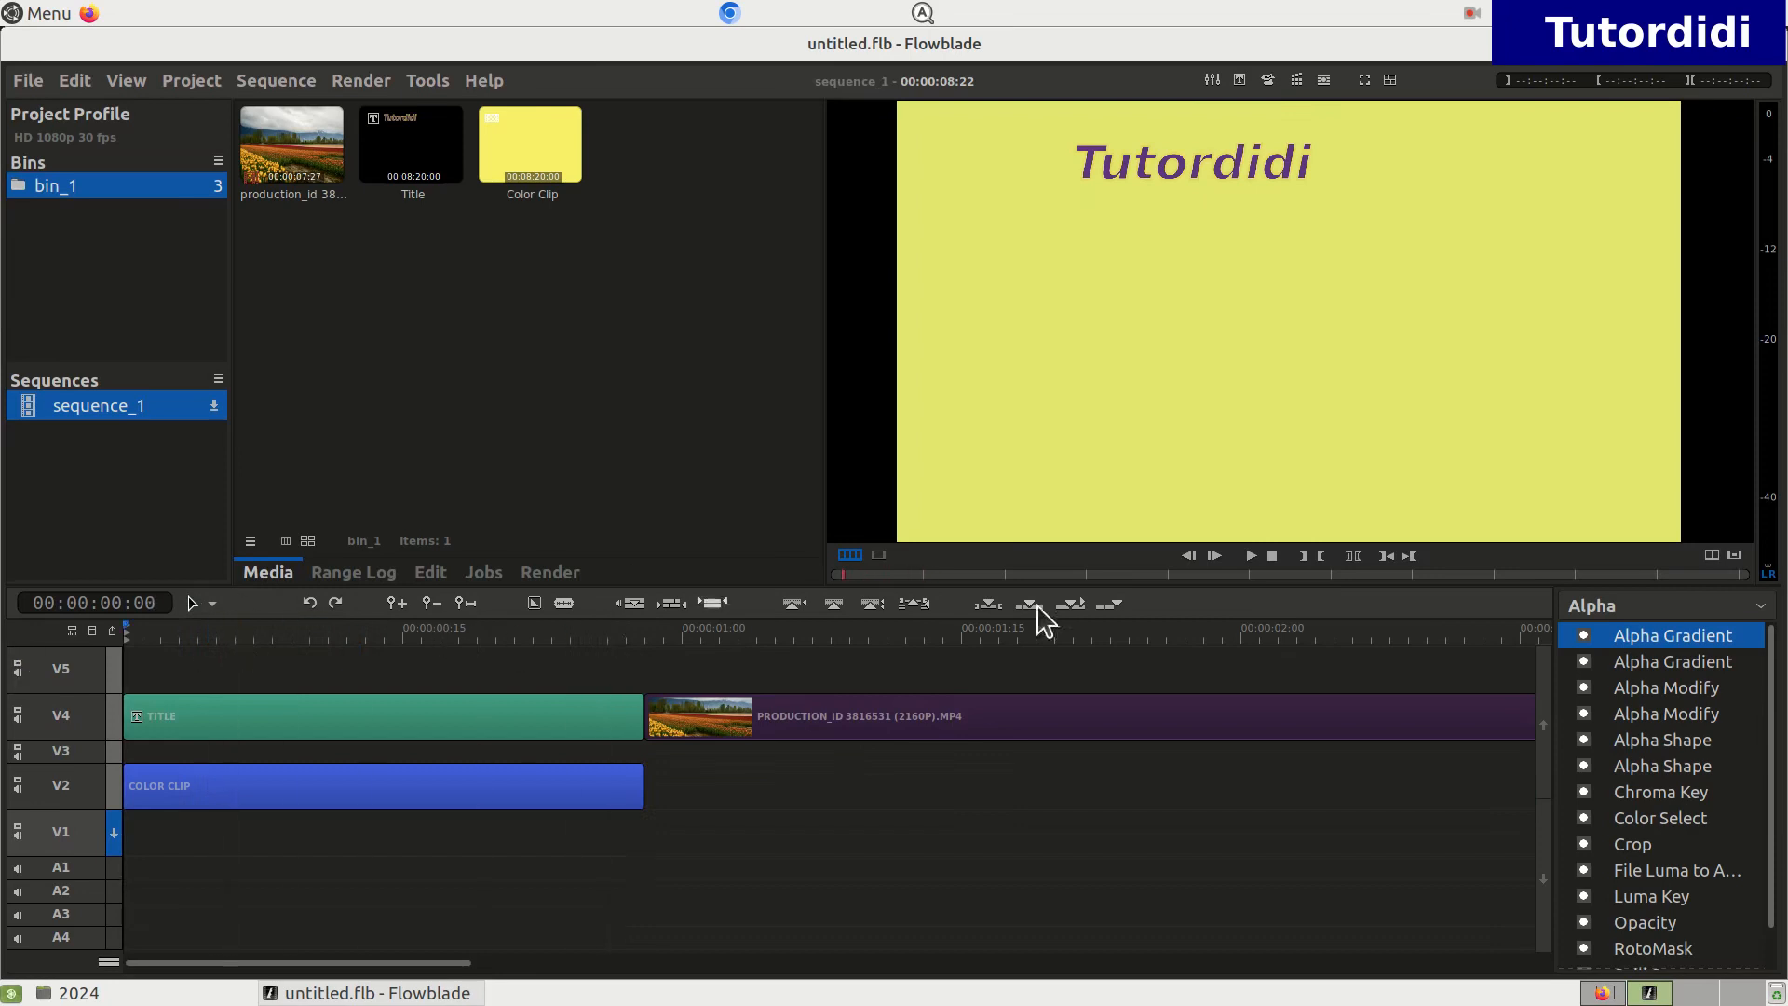
pyautogui.click(1252, 559)
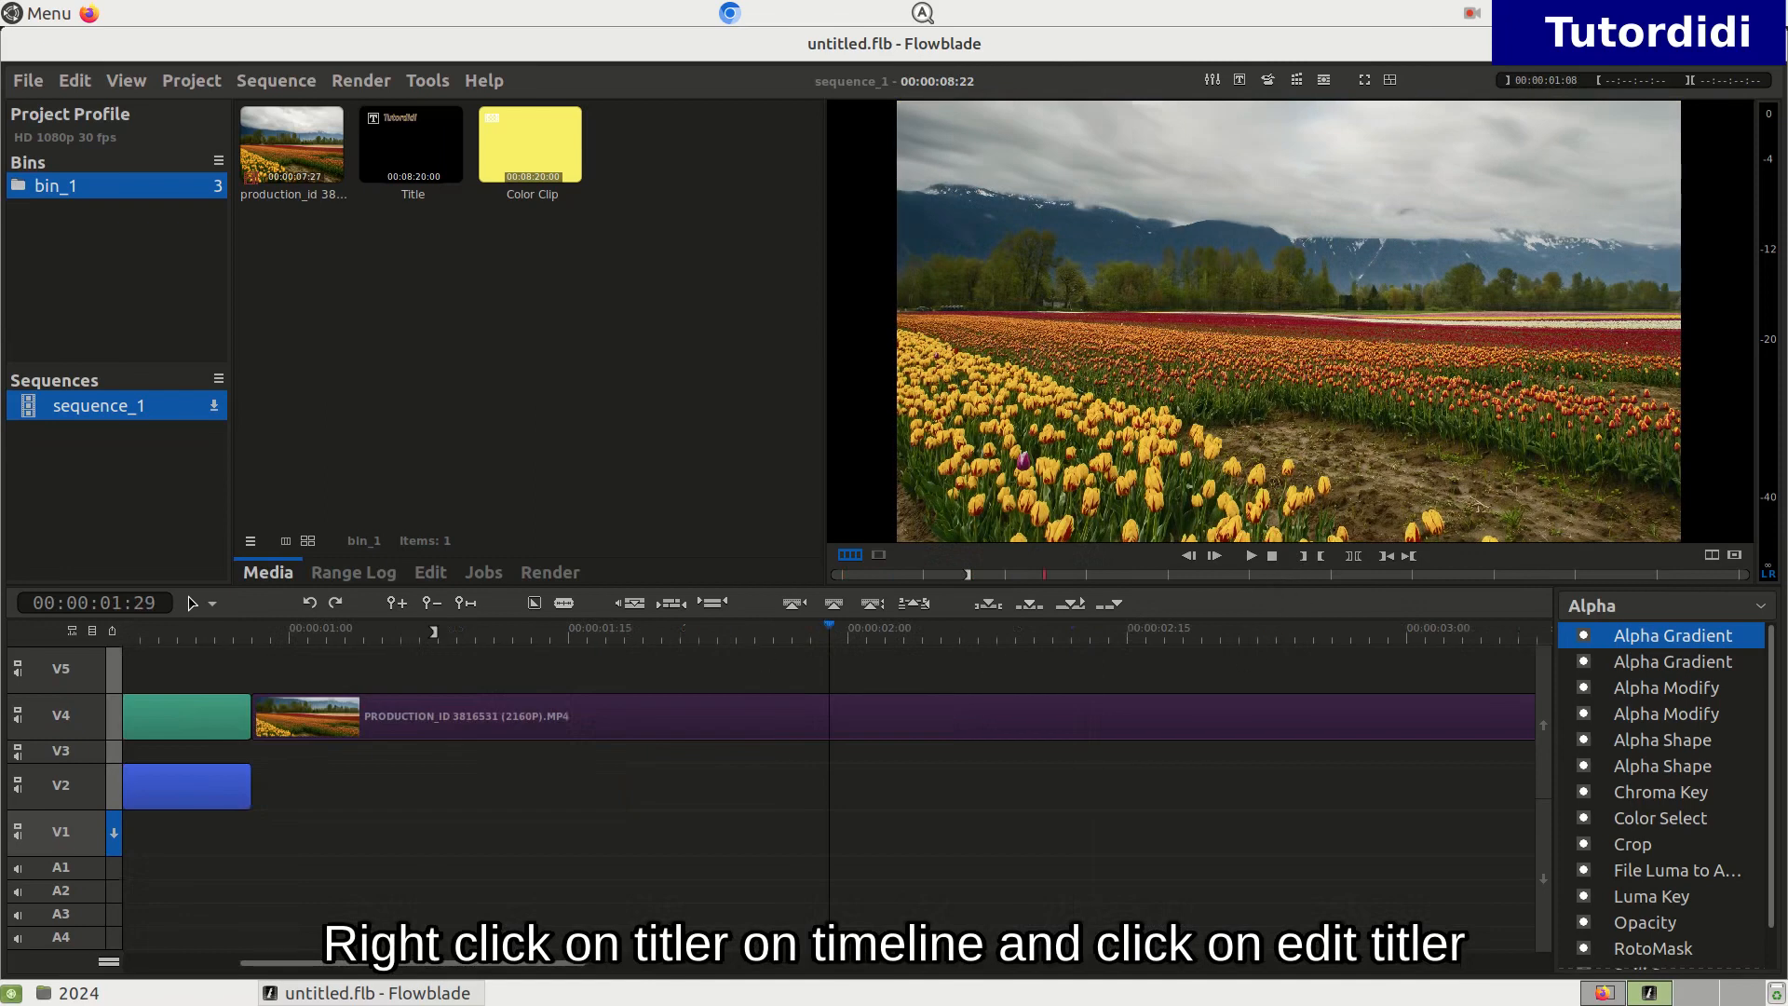
# Step: Edit the title clip on V4, moving the Tutordidi text down to about X 462, Y 421, and update the title
pyautogui.moveTo(504, 965); pyautogui.dragTo(149, 898)
pyautogui.rightClick(413, 713)
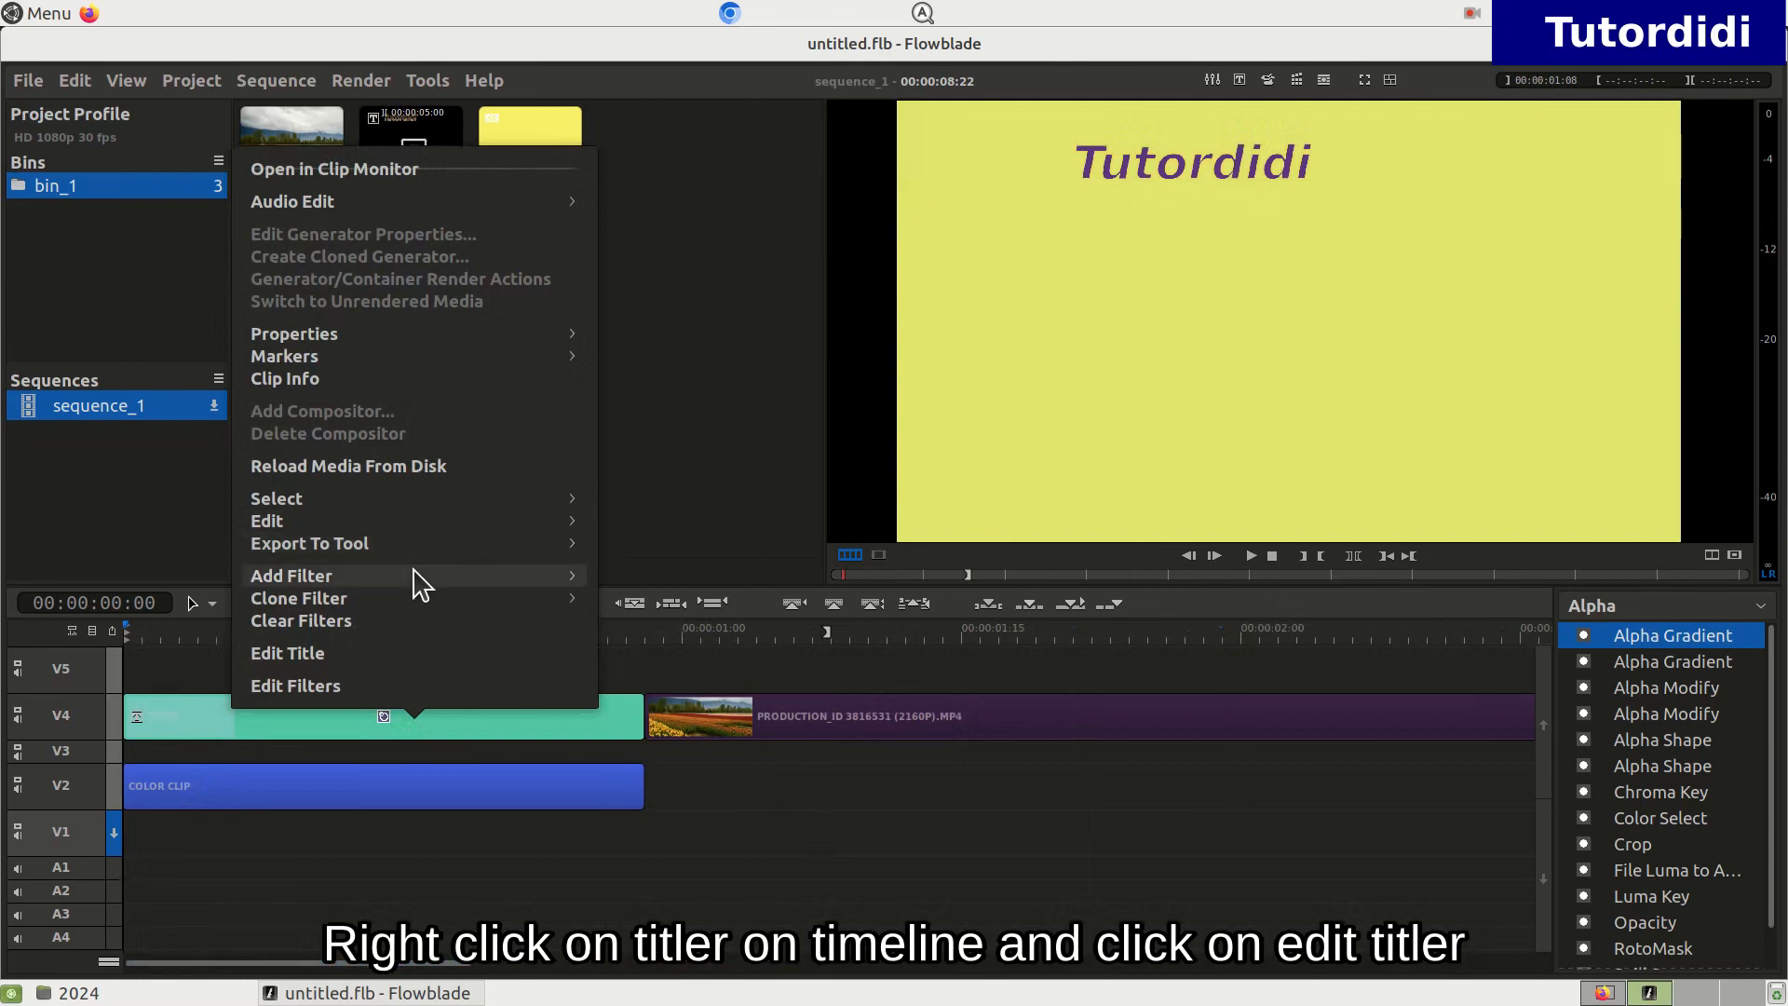
pyautogui.click(382, 659)
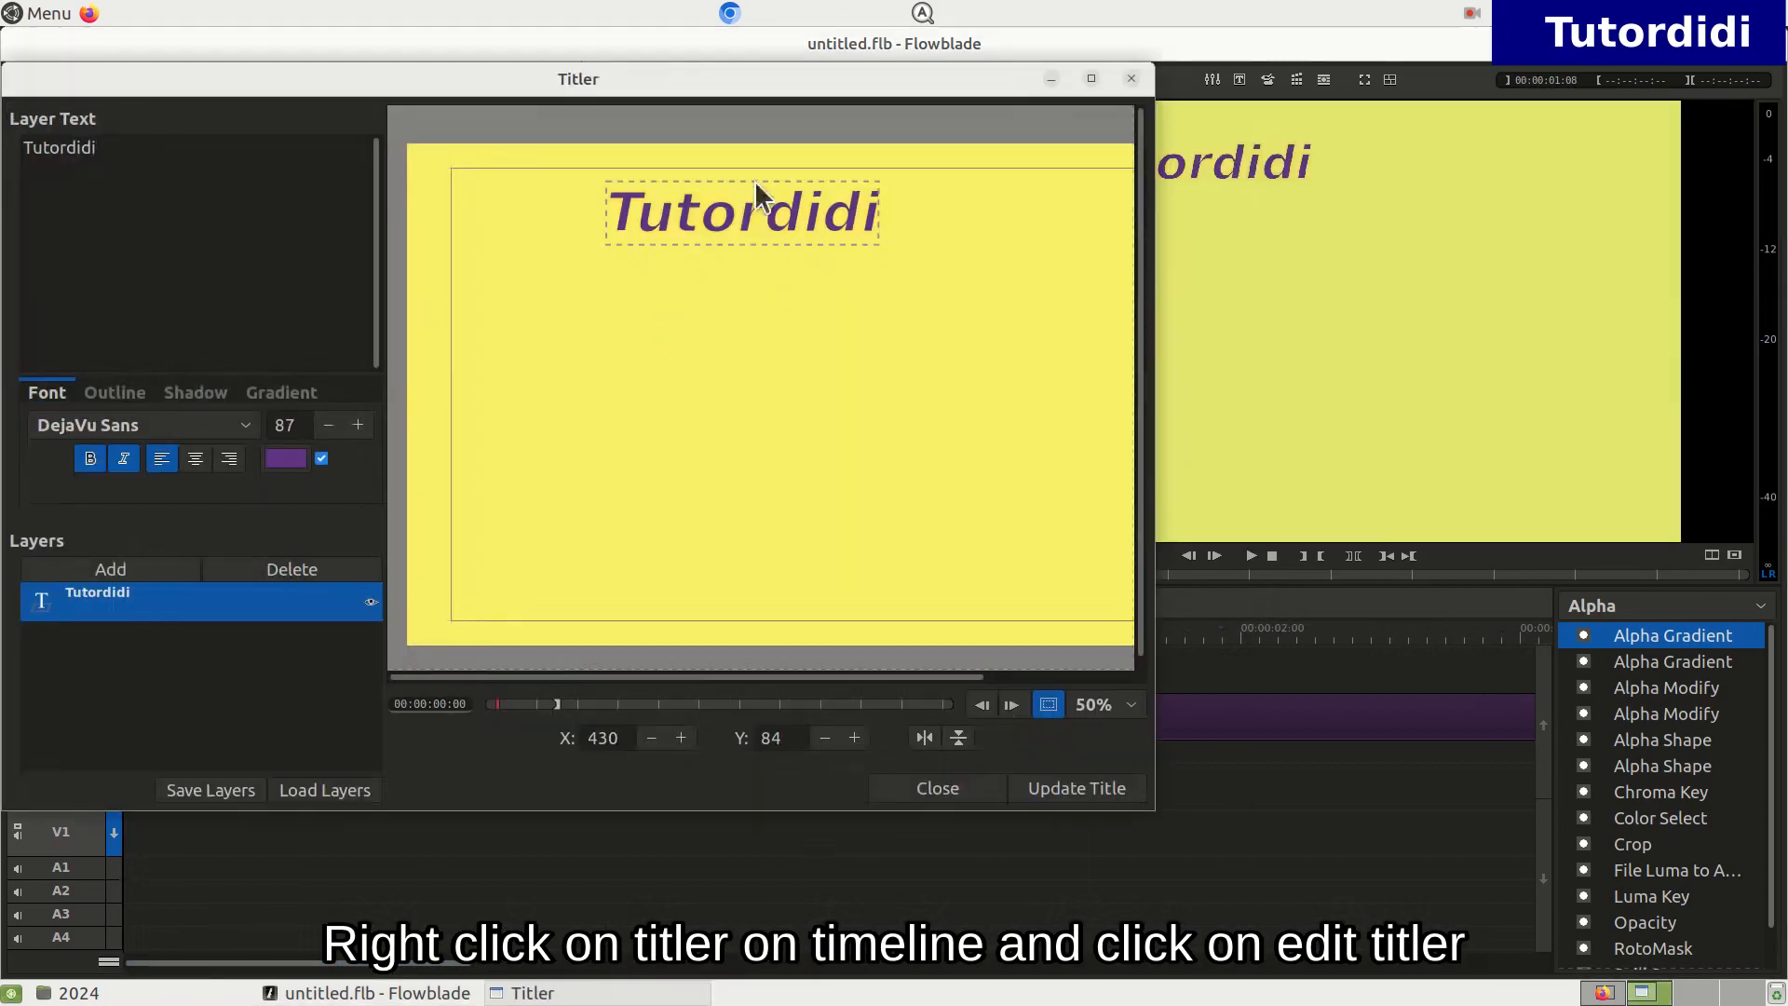
pyautogui.moveTo(769, 207); pyautogui.dragTo(782, 361)
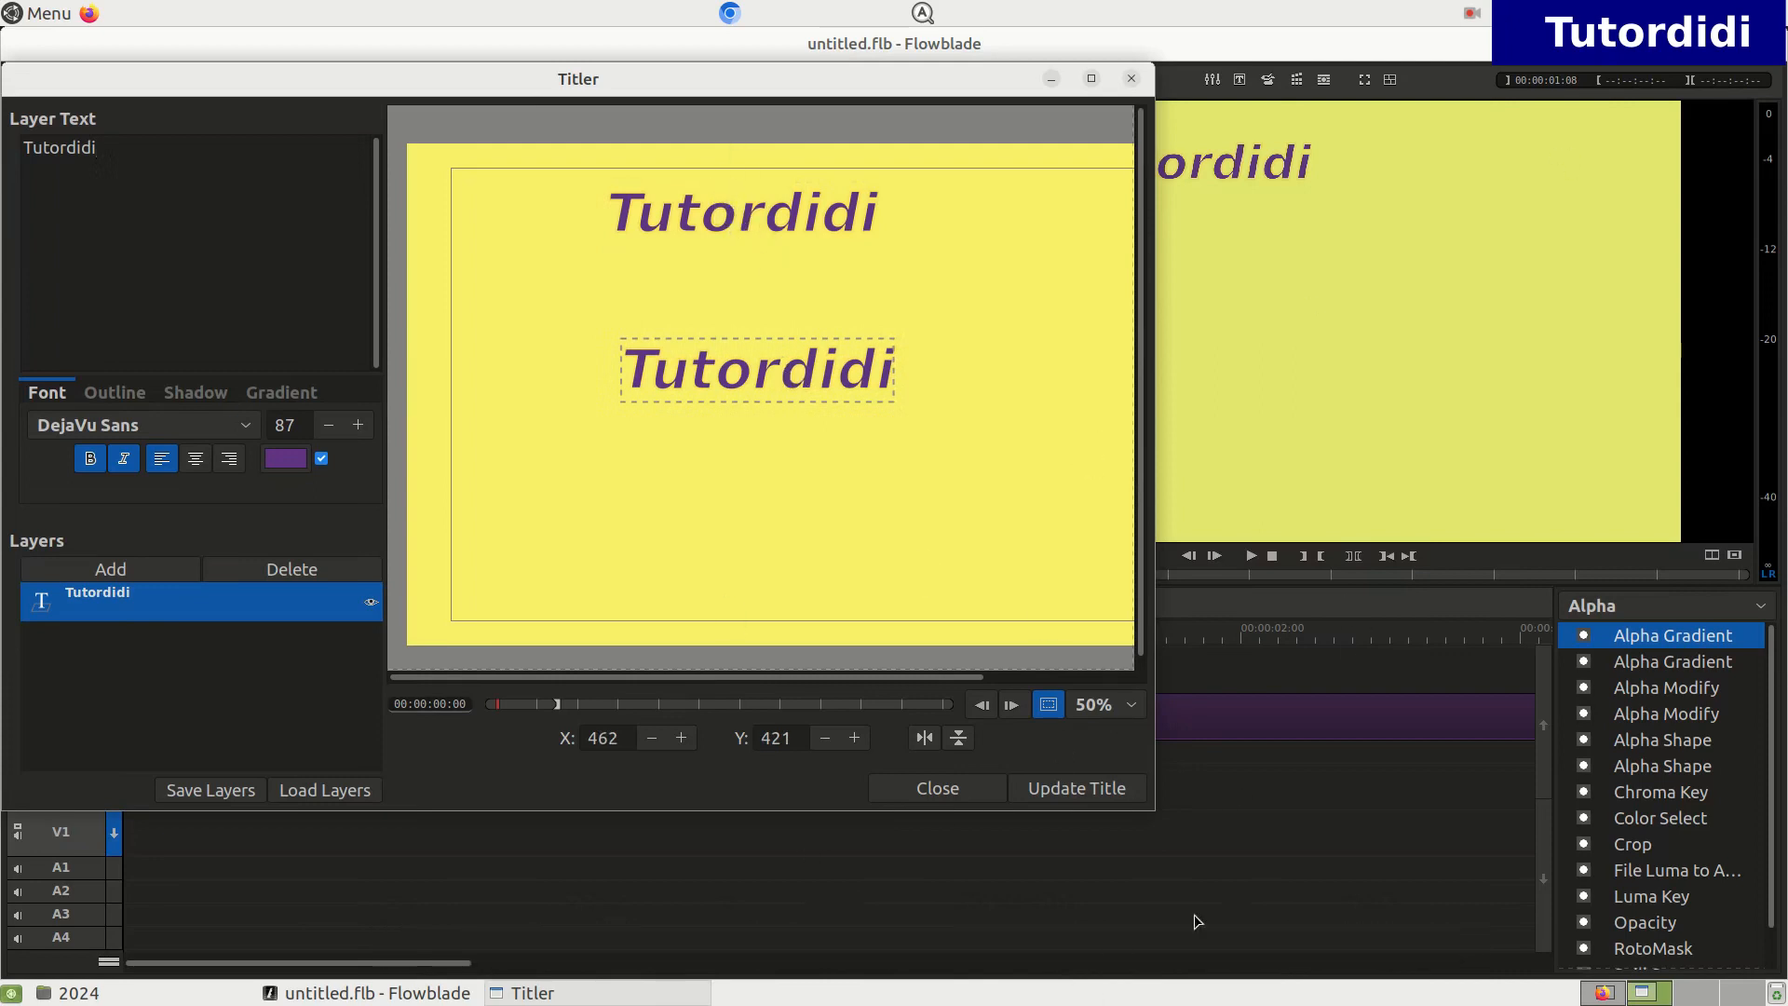
pyautogui.click(1102, 785)
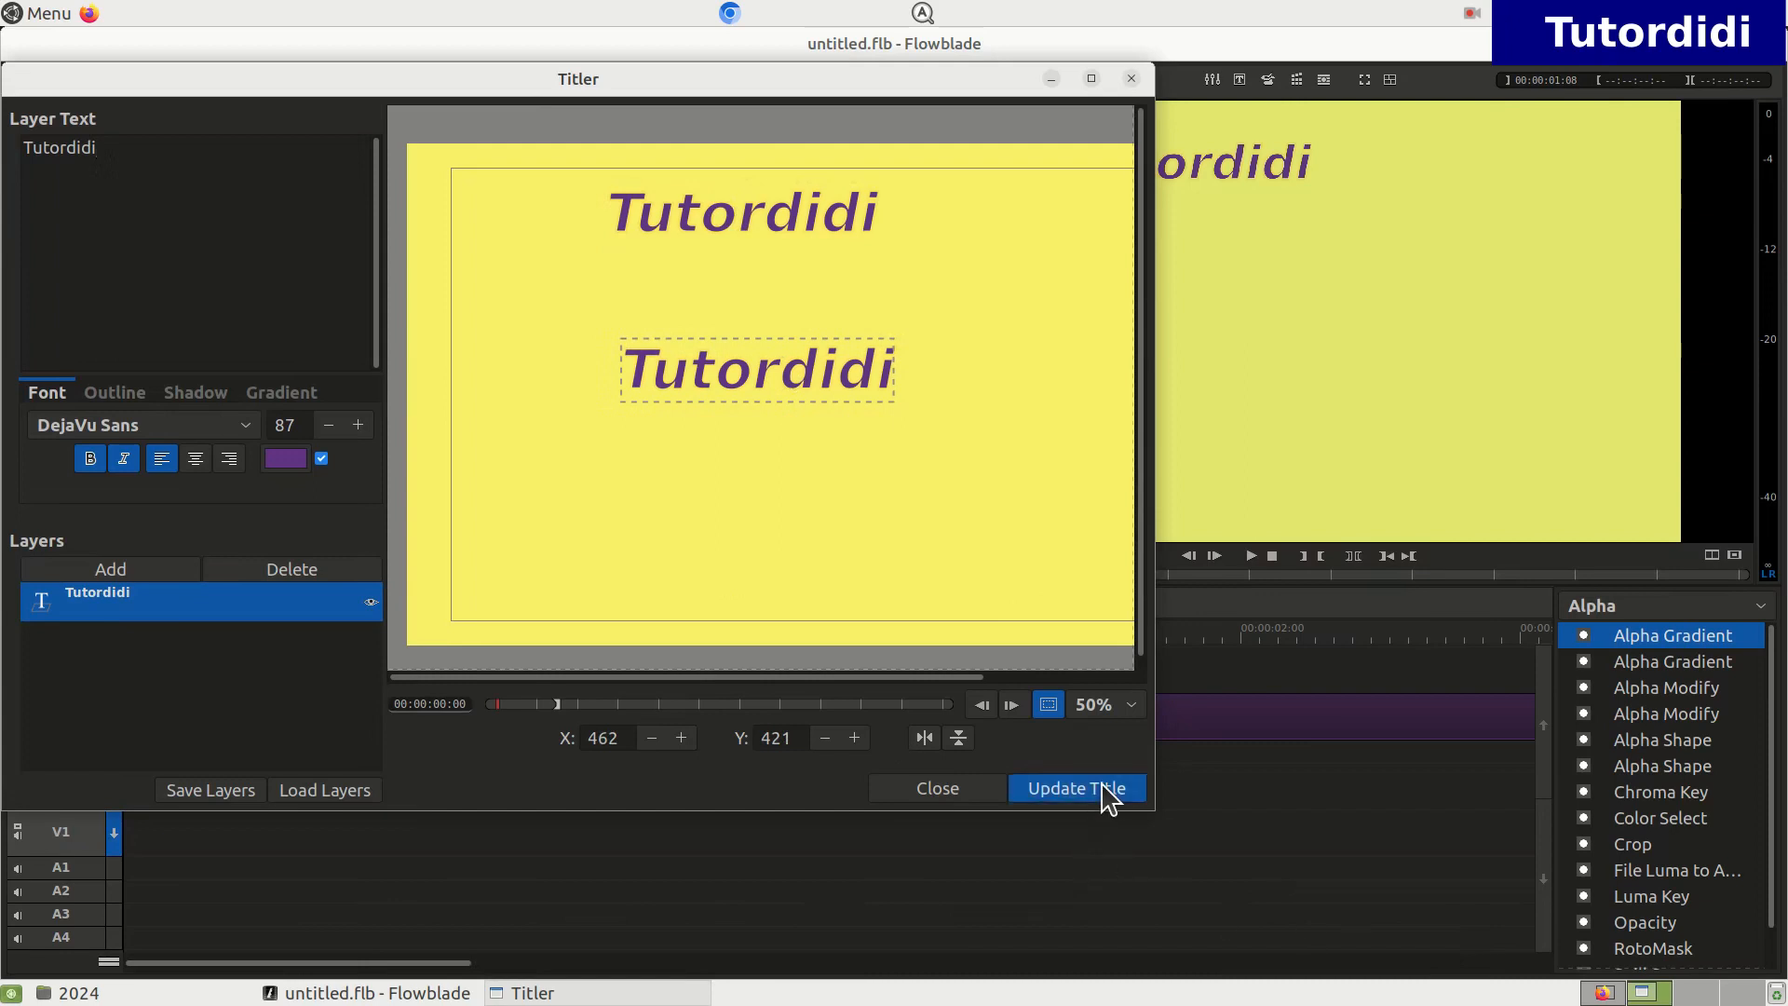
pyautogui.click(1106, 794)
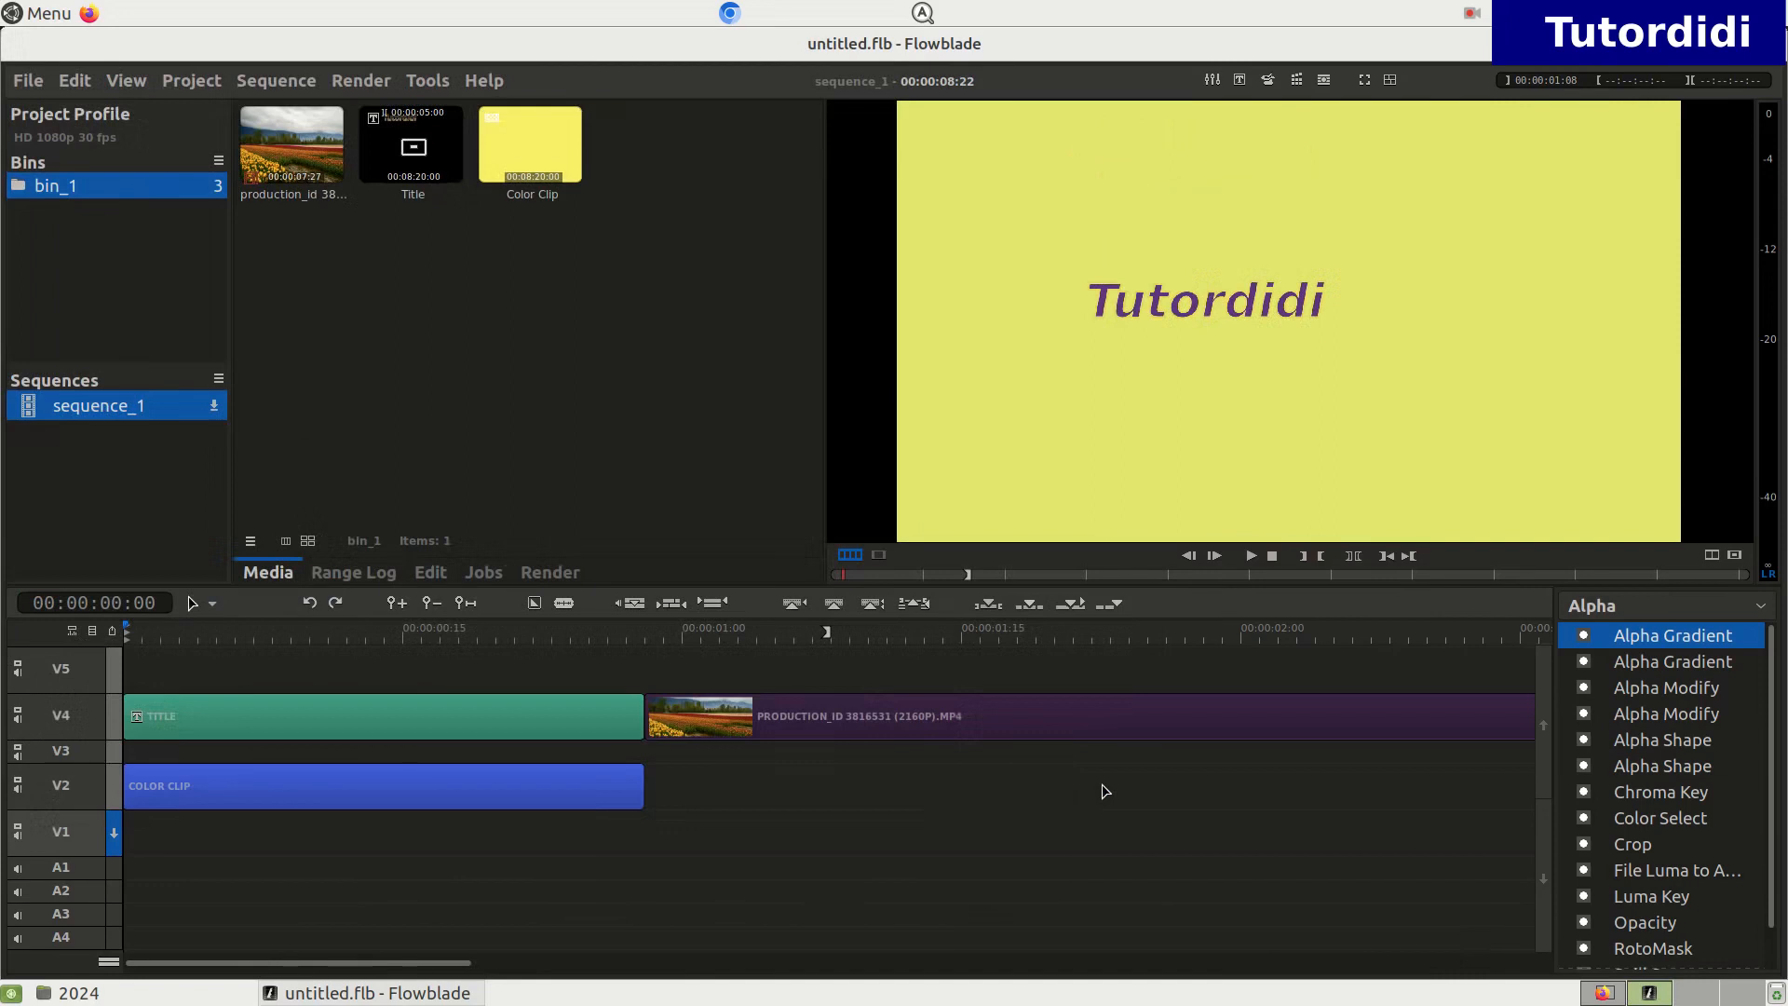
# Step: Play the sequence from 00:00:00:02 to check the repositioned title, and stop playback within the video clip
pyautogui.click(164, 639)
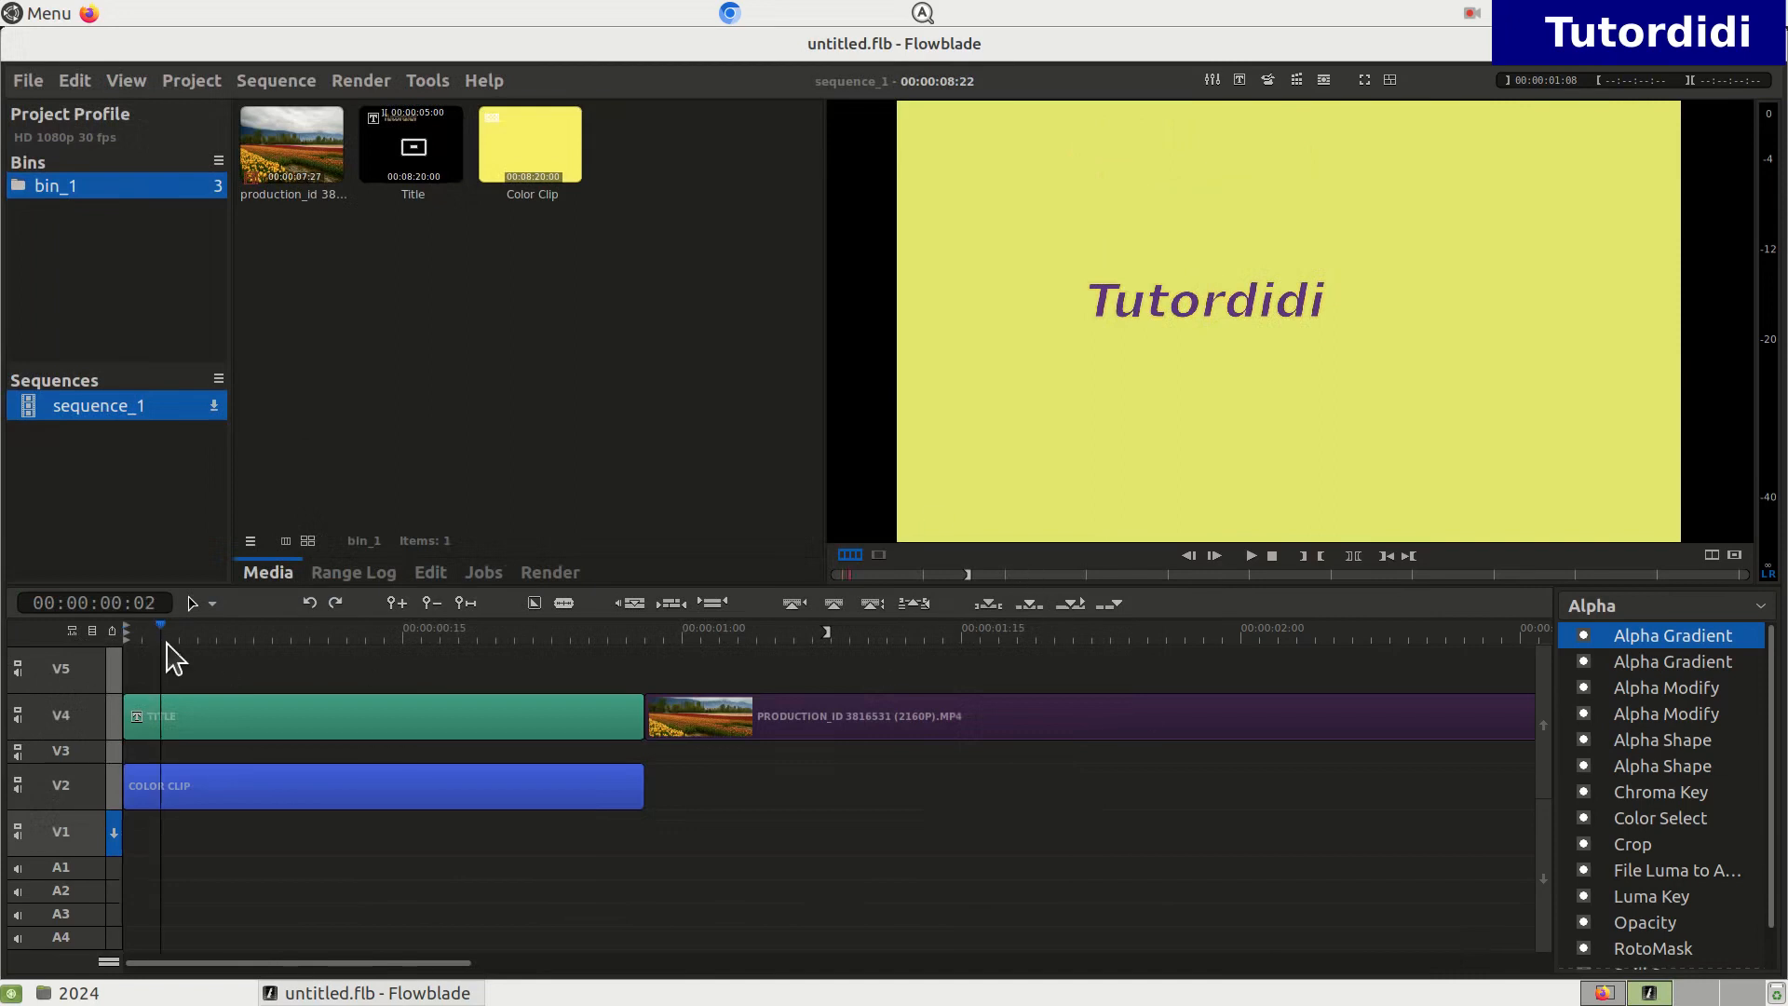
pyautogui.click(1252, 556)
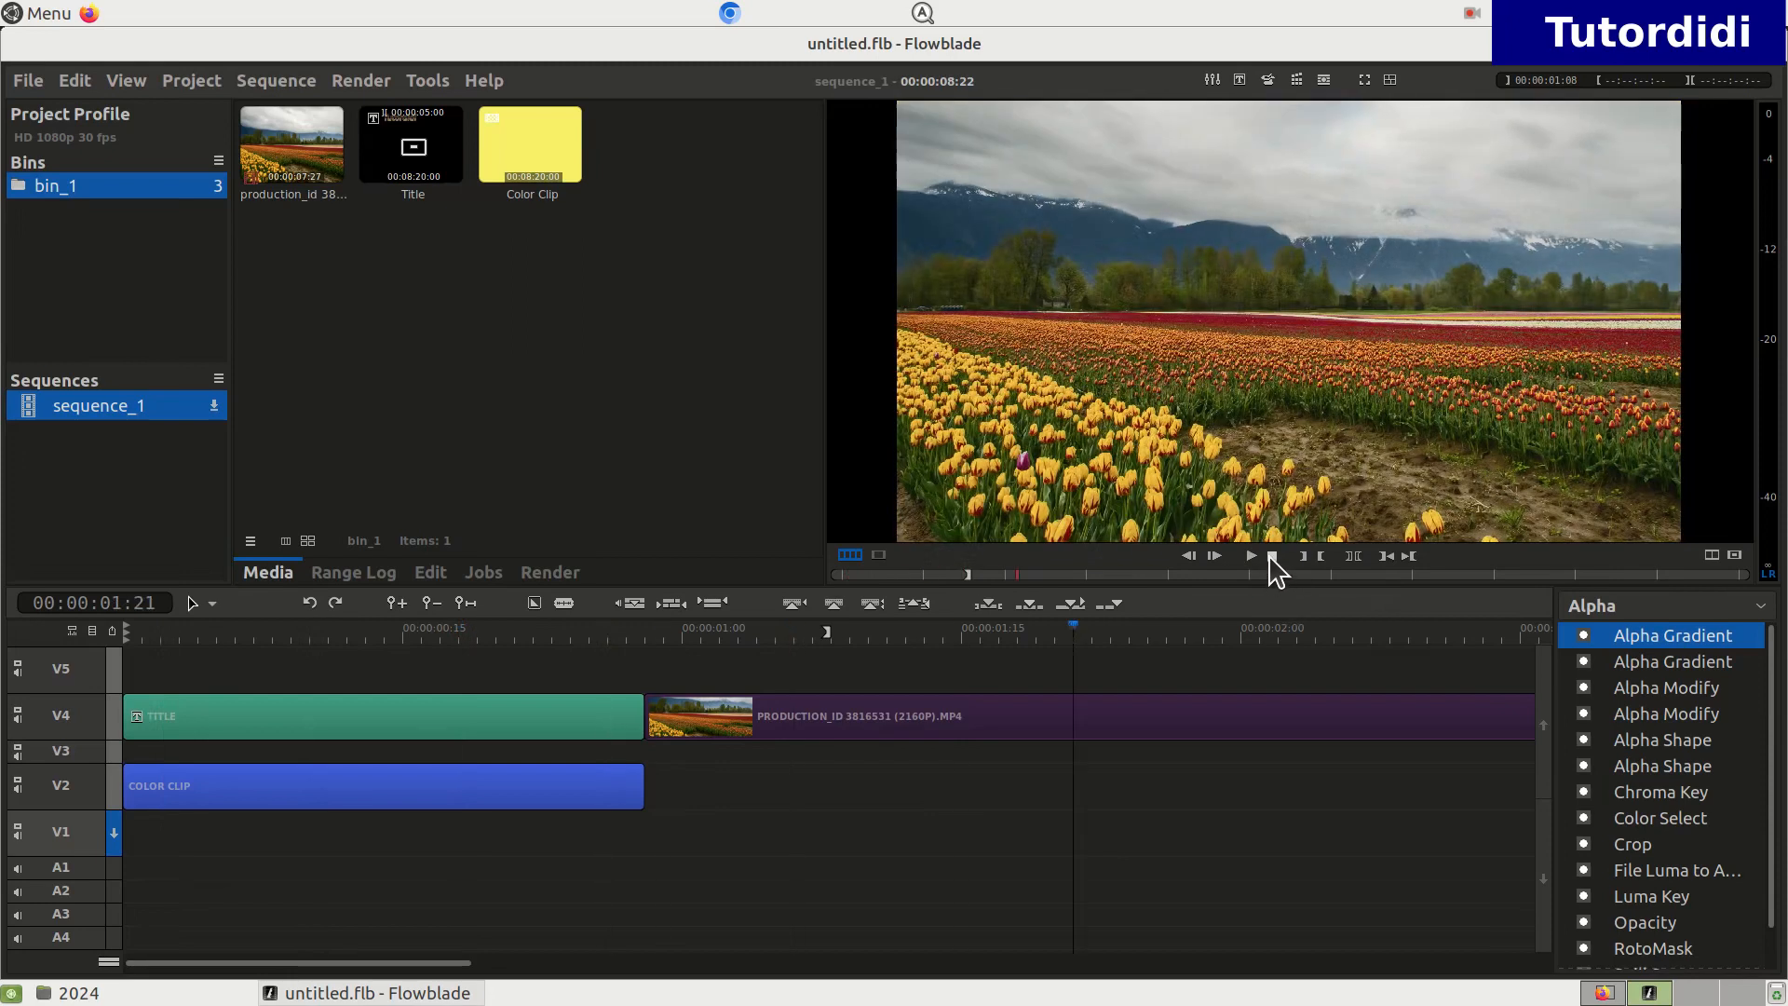
pyautogui.click(1272, 556)
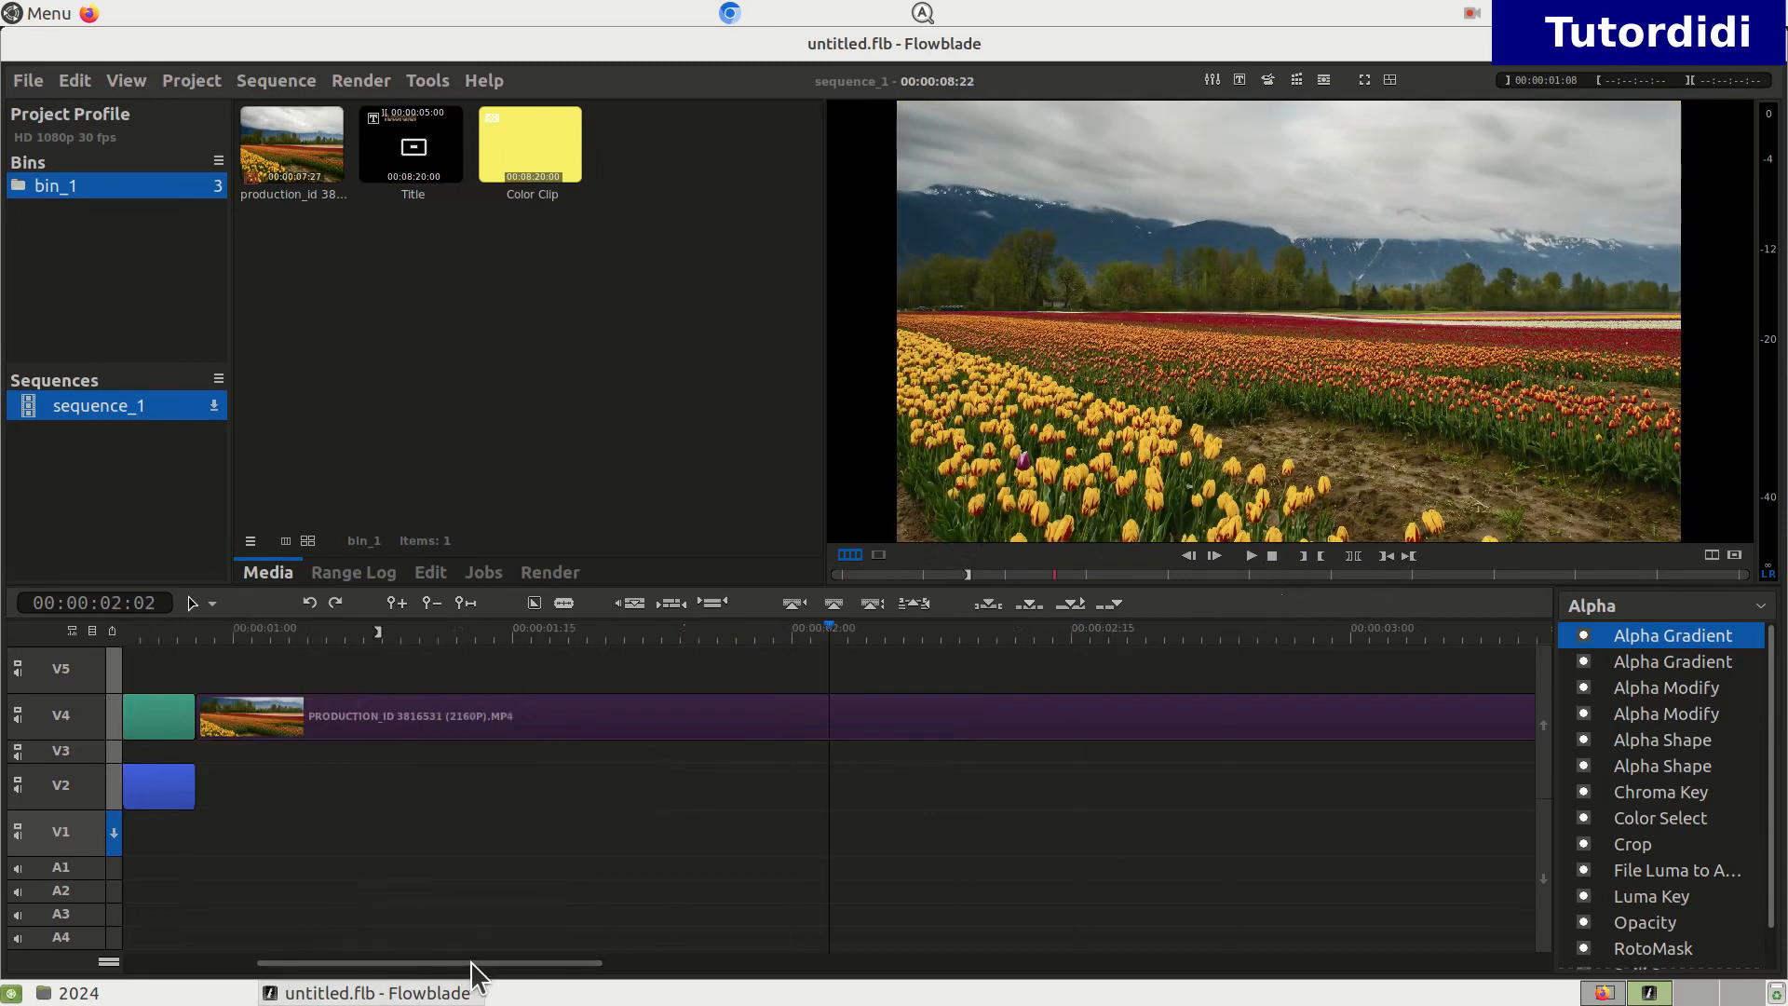
pyautogui.moveTo(467, 964); pyautogui.dragTo(264, 945)
pyautogui.click(311, 713)
pyautogui.click(325, 680)
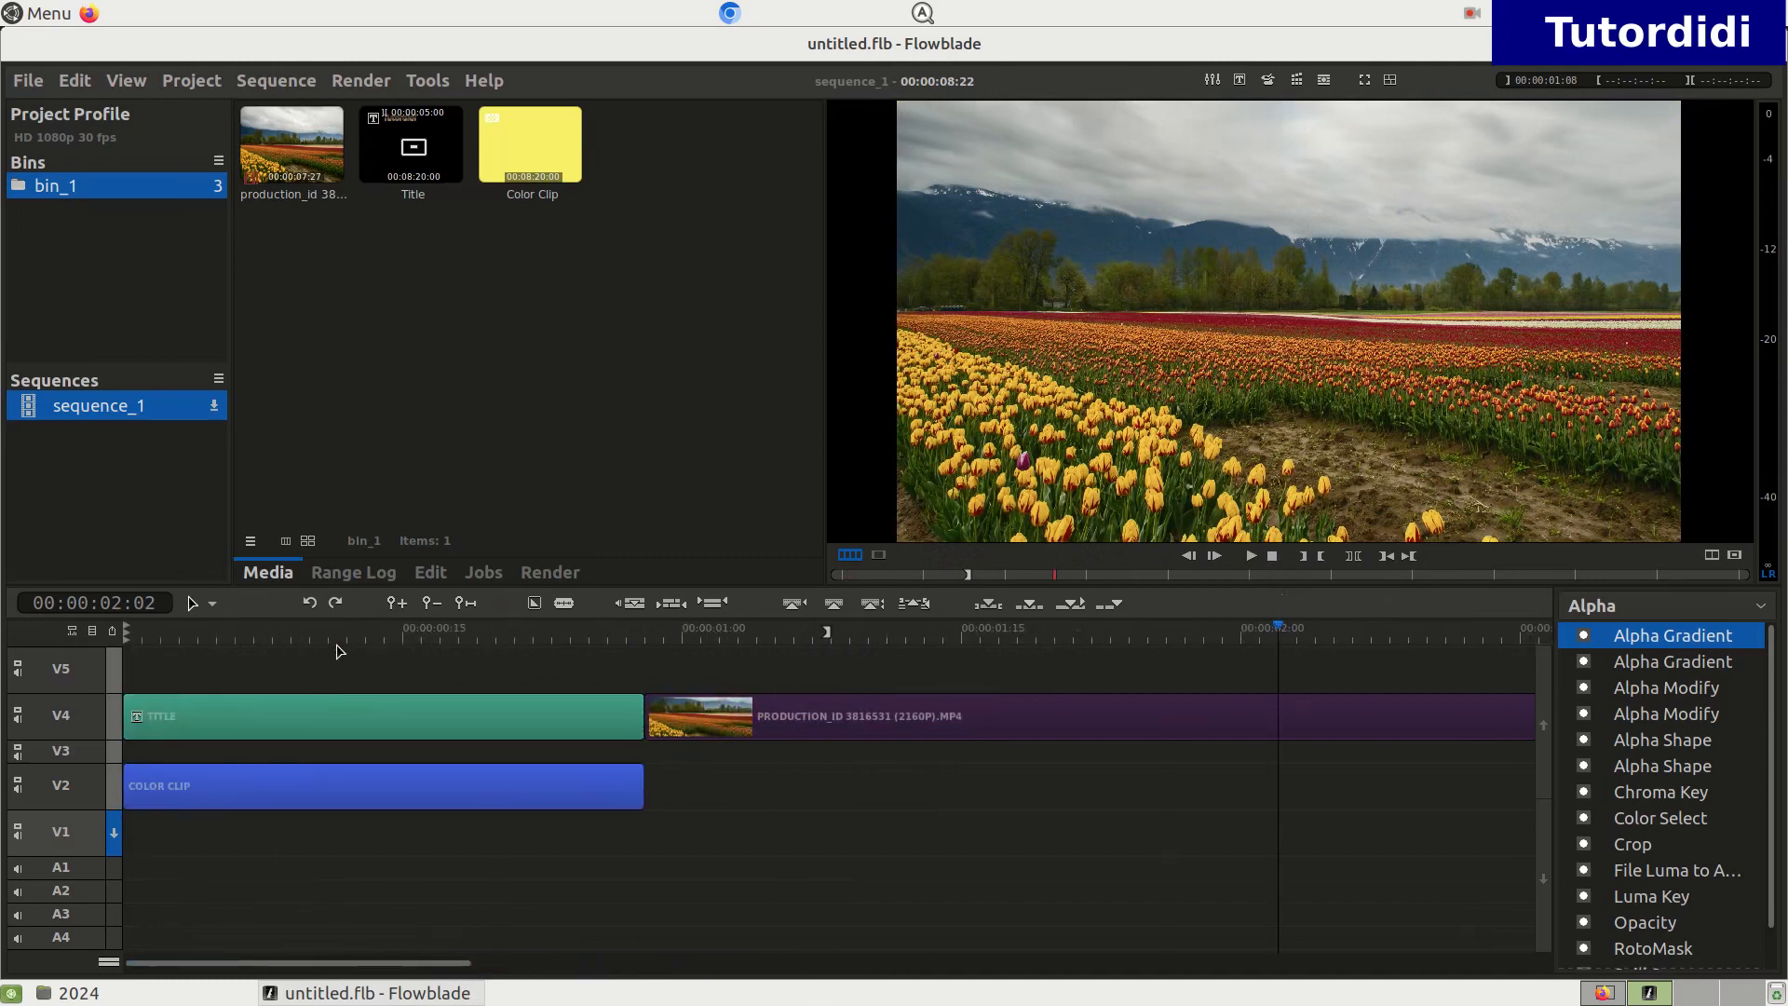